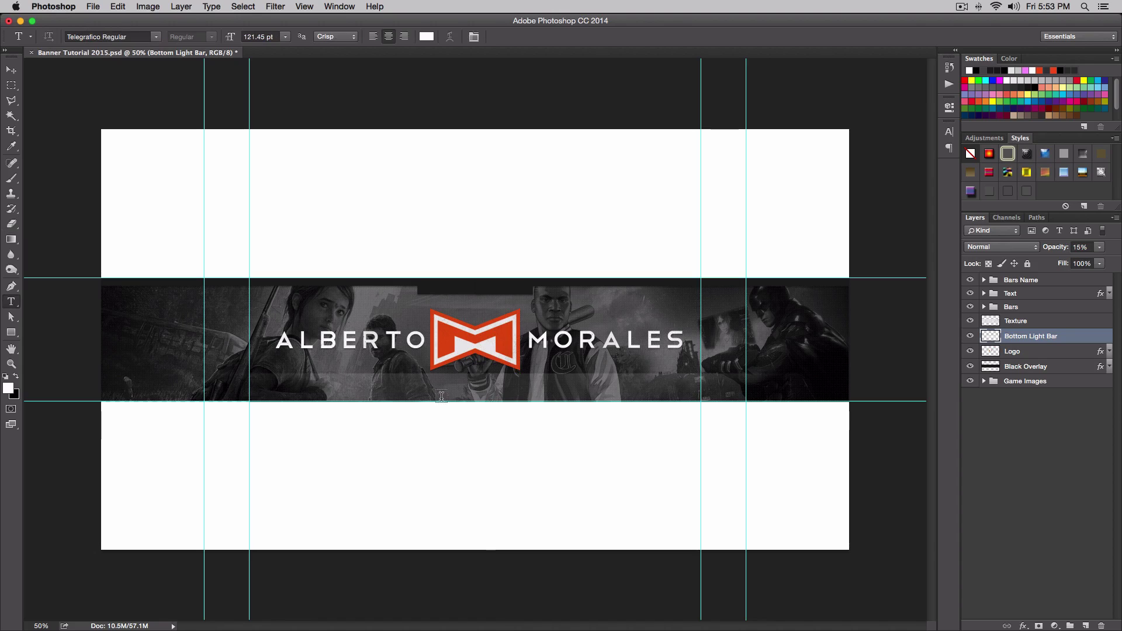
Step: Open Rated Social Icons 2014 .psd from the Social Stuff folder of Rated 50k Pack 1 in Pictures
{"action": "key", "text": "super+equal"}
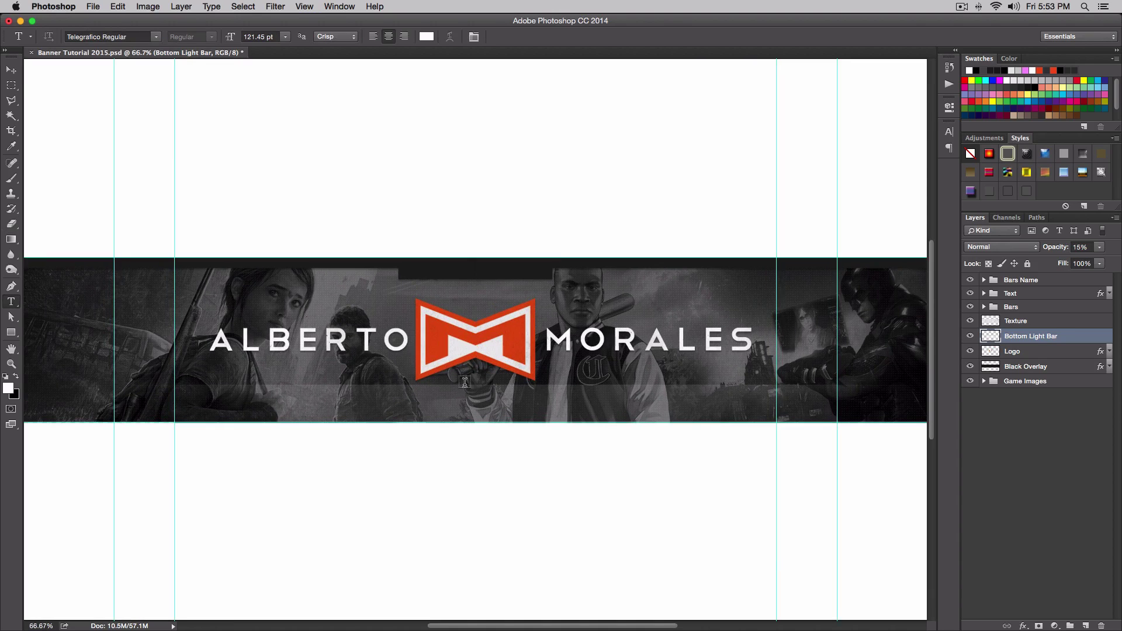
{"action": "left_click", "coordinate": [95, 7]}
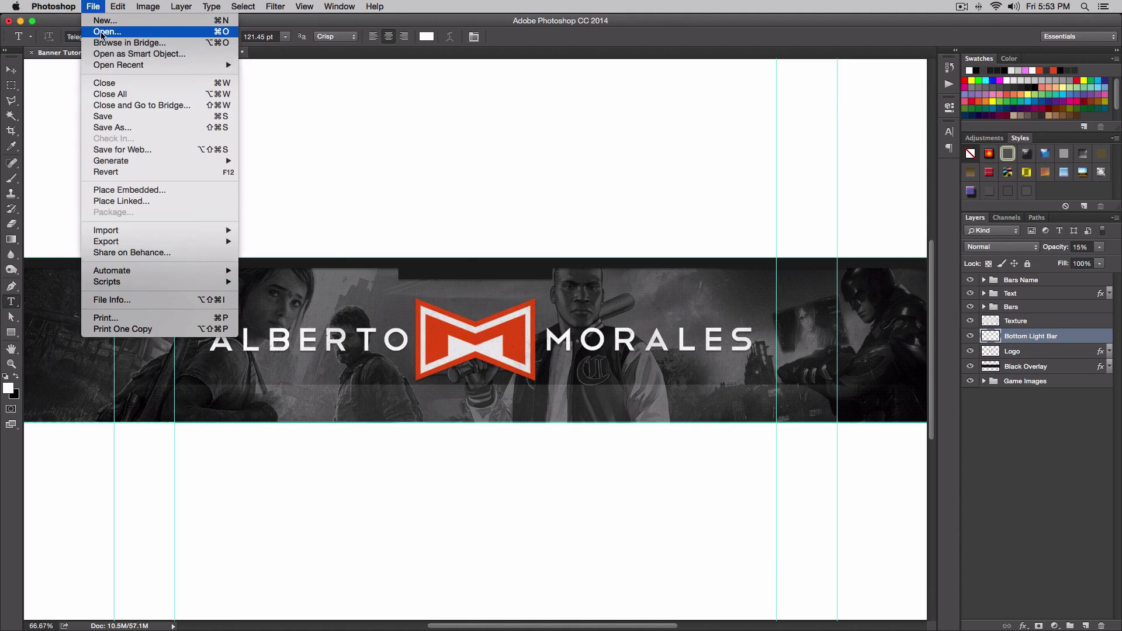
{"action": "left_click", "coordinate": [570, 284]}
{"action": "key", "text": "super+o"}
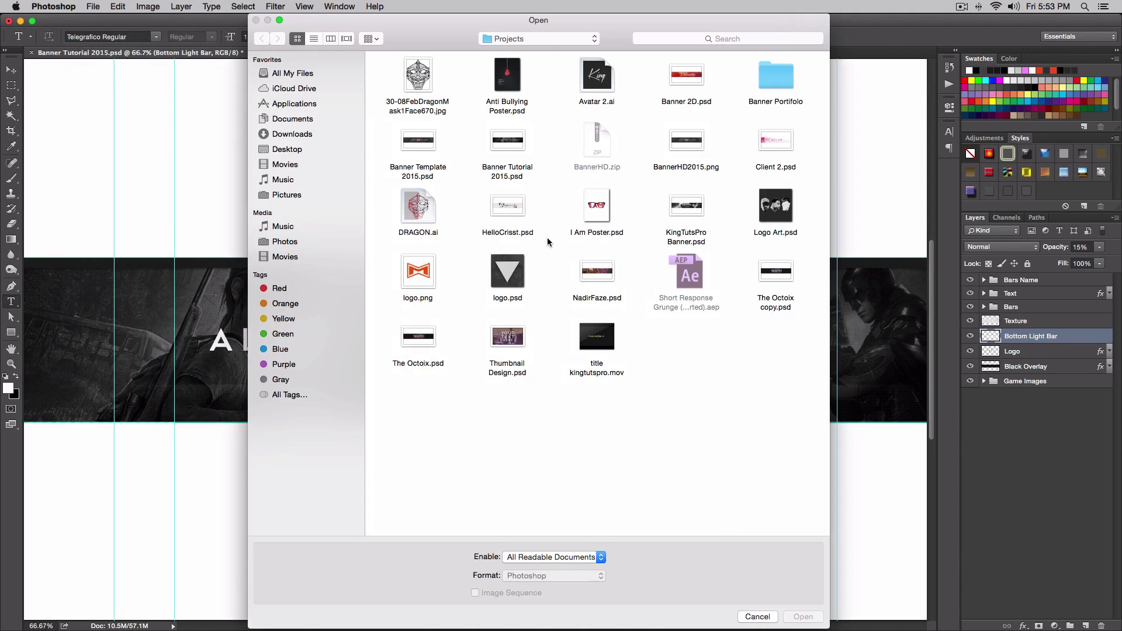
{"action": "left_click", "coordinate": [292, 198]}
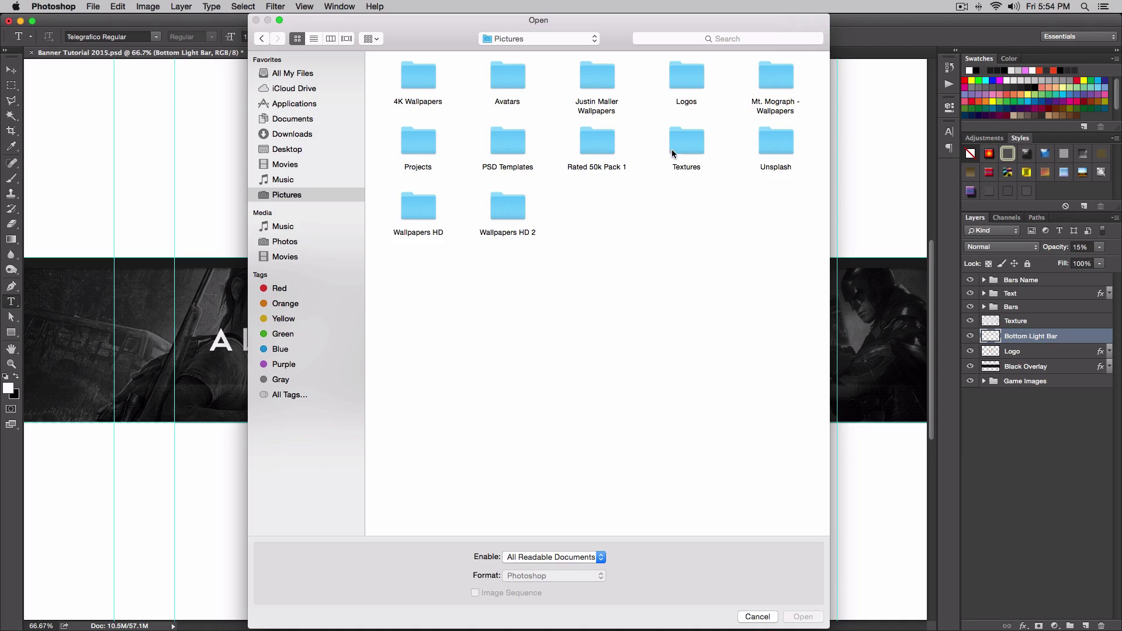
{"action": "double_click", "coordinate": [596, 150]}
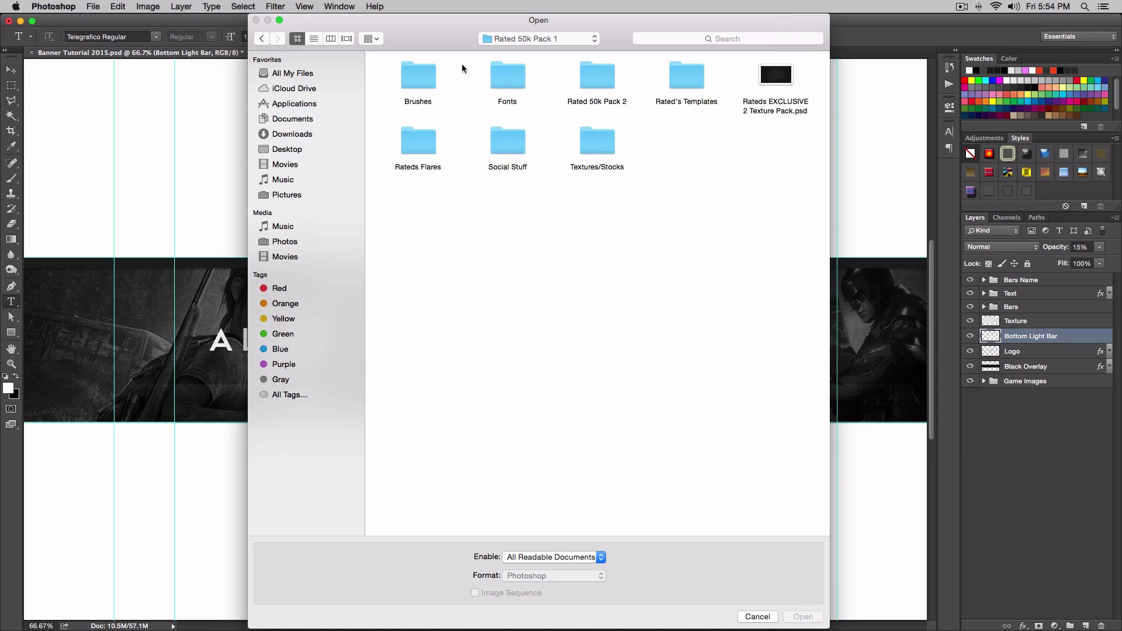
{"action": "left_click", "coordinate": [298, 195]}
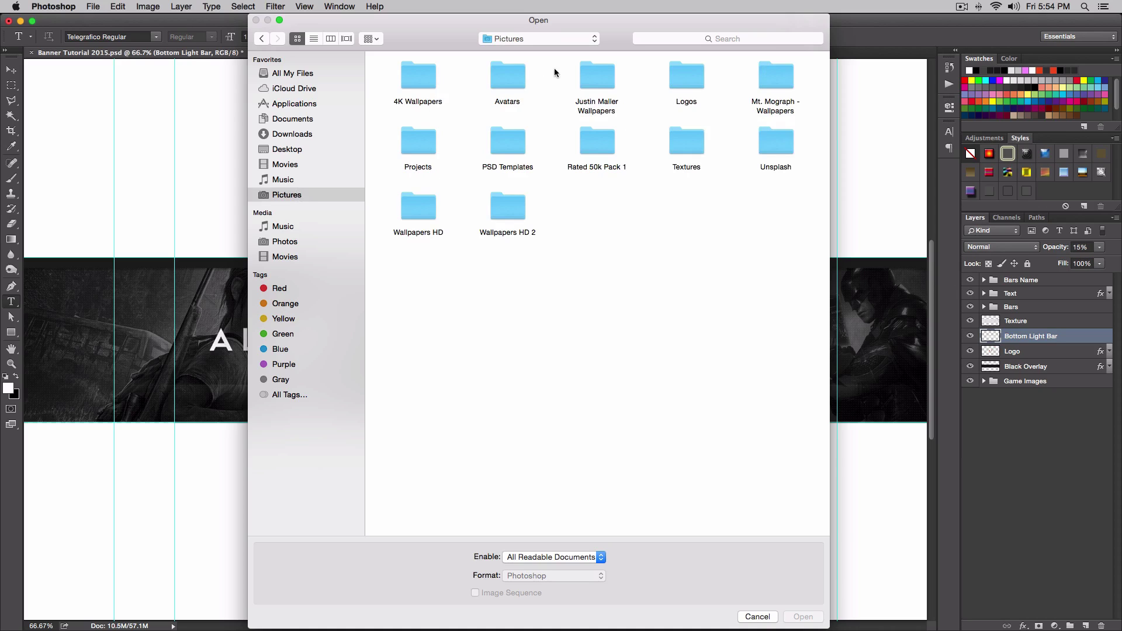
{"action": "double_click", "coordinate": [605, 142]}
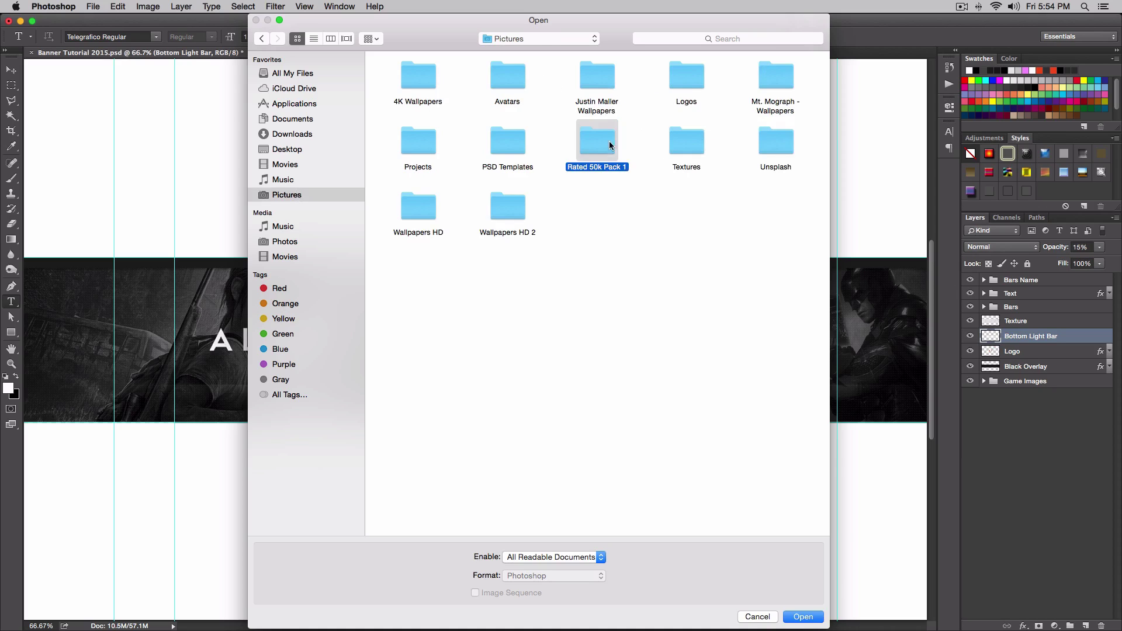
{"action": "double_click", "coordinate": [508, 142]}
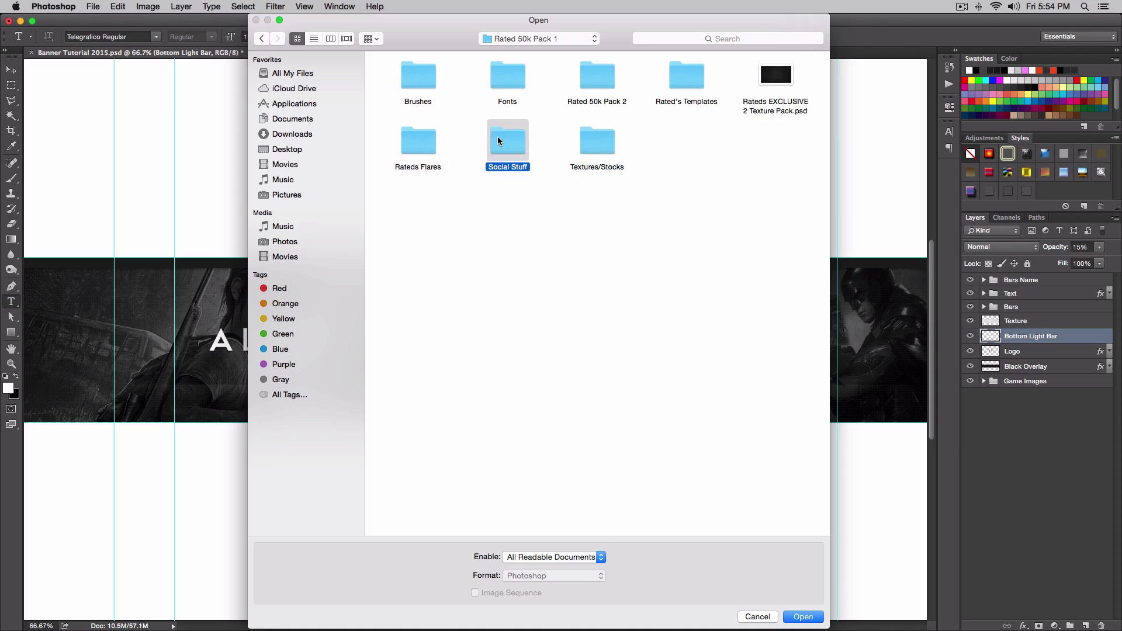
{"action": "left_click", "coordinate": [407, 79]}
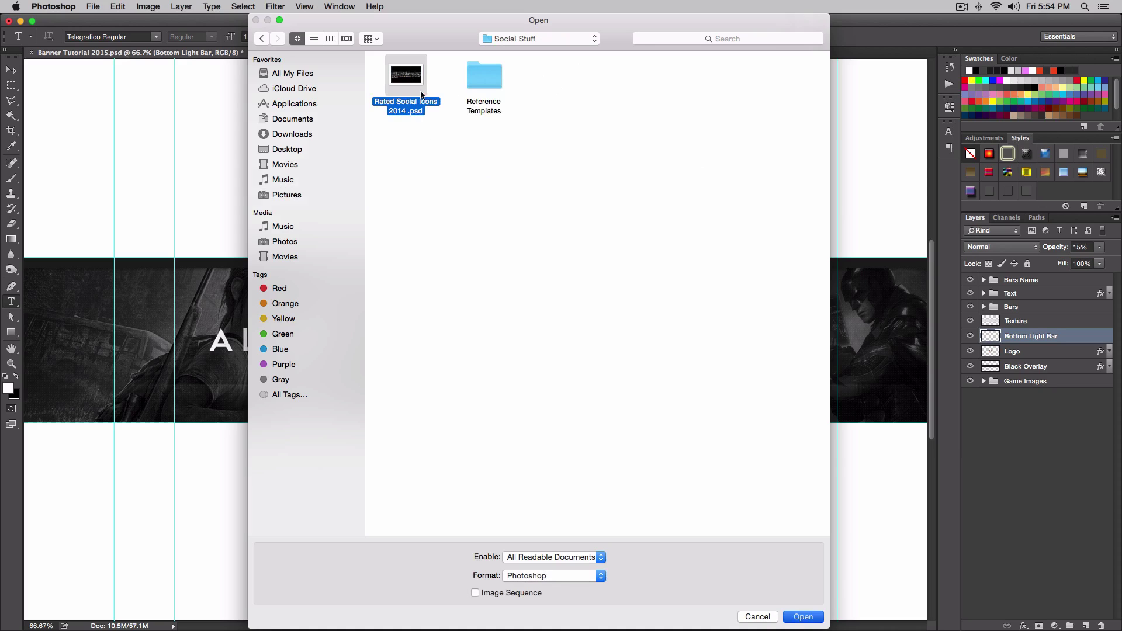
{"action": "double_click", "coordinate": [407, 84]}
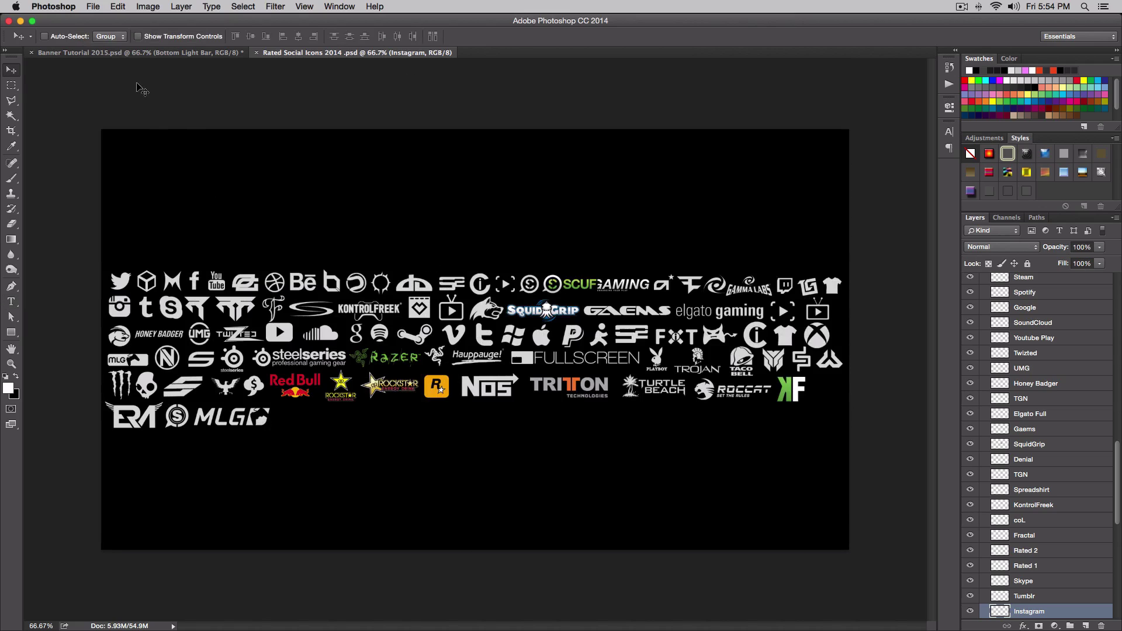
Step: Copy the Instagram icon from the social icons document onto the left part of the banner's bottom light bar
{"action": "left_click", "coordinate": [143, 53]}
{"action": "left_click", "coordinate": [351, 53]}
{"action": "scroll", "coordinate": [1064, 471], "scroll_direction": "down", "scroll_amount": 10}
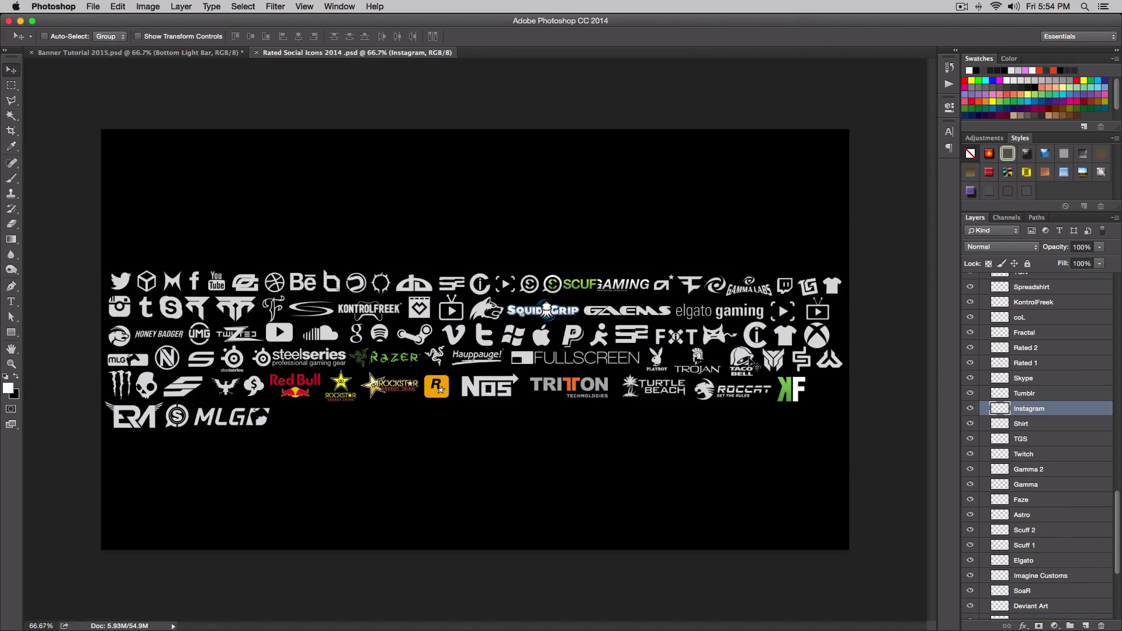
{"action": "left_click_drag", "start_coordinate": [119, 307], "coordinate": [247, 407]}
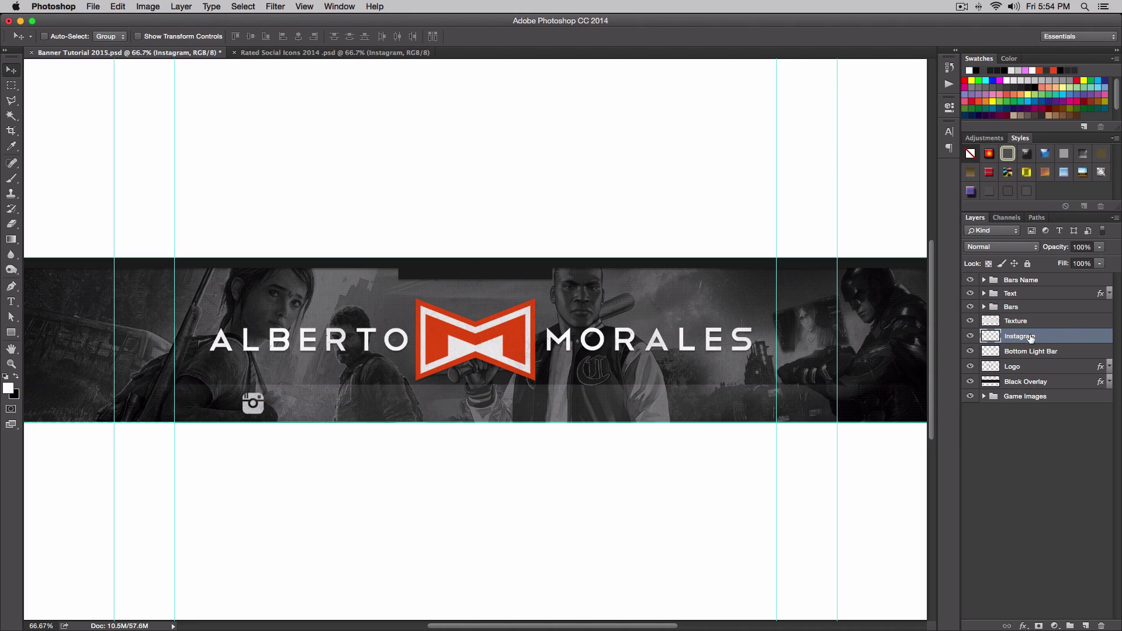
Step: Scale down the Instagram icon so it fits within the banner's bottom light bar
{"action": "mouse_move", "coordinate": [1030, 338]}
{"action": "left_mouse_down"}
{"action": "mouse_move", "coordinate": [1039, 321]}
{"action": "mouse_move", "coordinate": [1046, 334]}
{"action": "left_mouse_up"}
{"action": "key", "text": "super+t"}
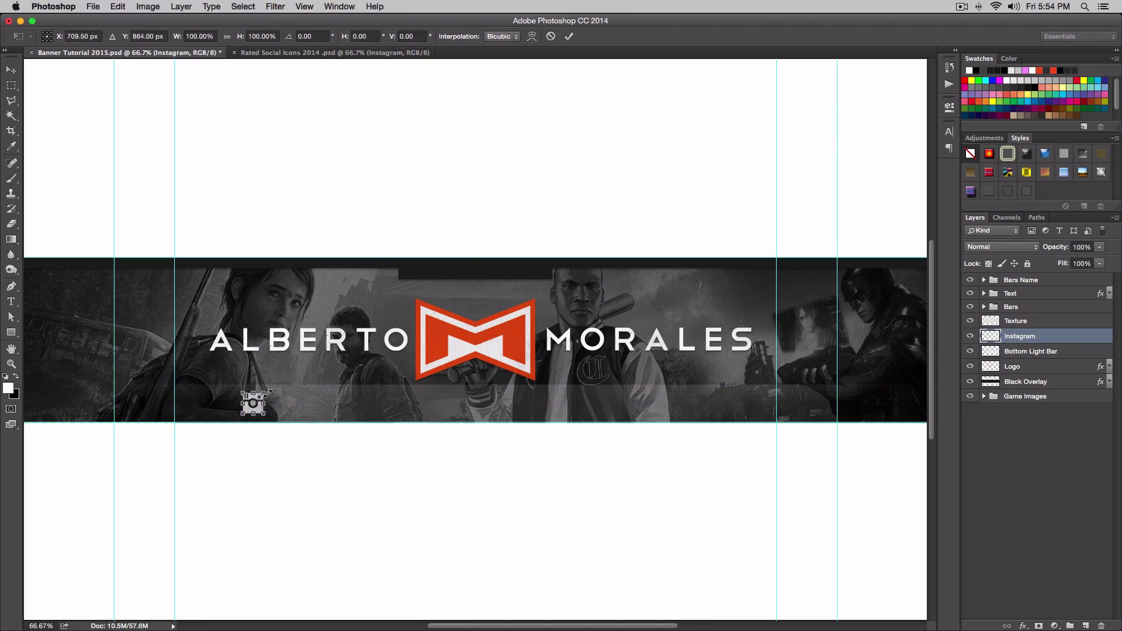
{"action": "left_click_drag", "start_coordinate": [266, 392], "coordinate": [261, 398]}
{"action": "key", "text": "Return"}
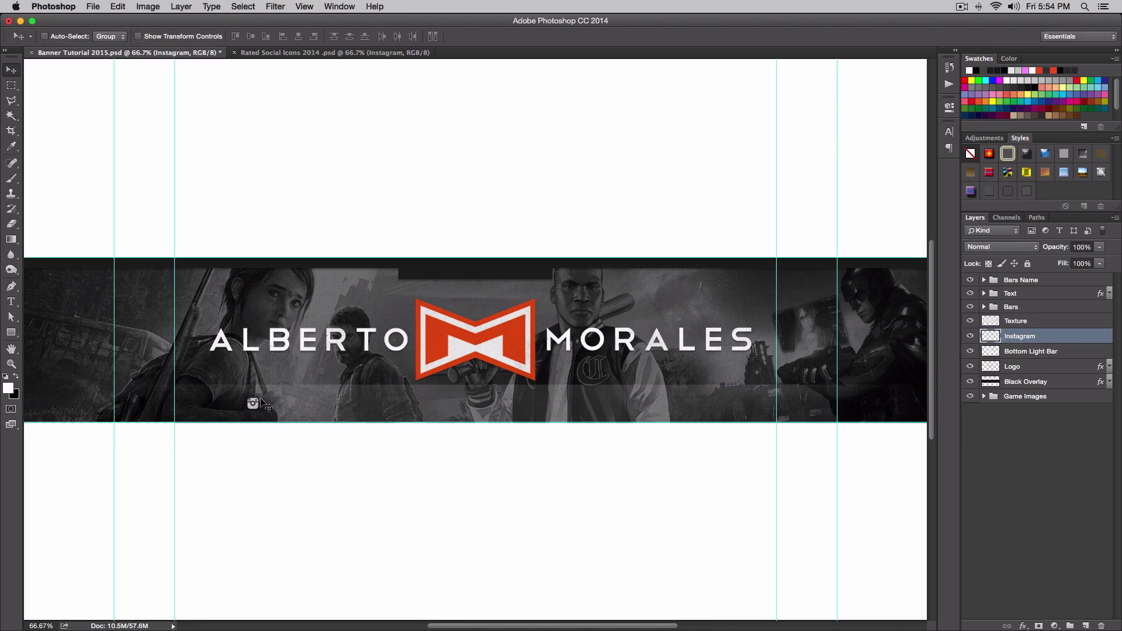
{"action": "key", "text": "super+t"}
{"action": "key", "text": "Return"}
Step: Copy the Google icon from the social icons document onto the banner's bottom light bar, between the Instagram icon and the central logo
{"action": "left_click", "coordinate": [350, 53]}
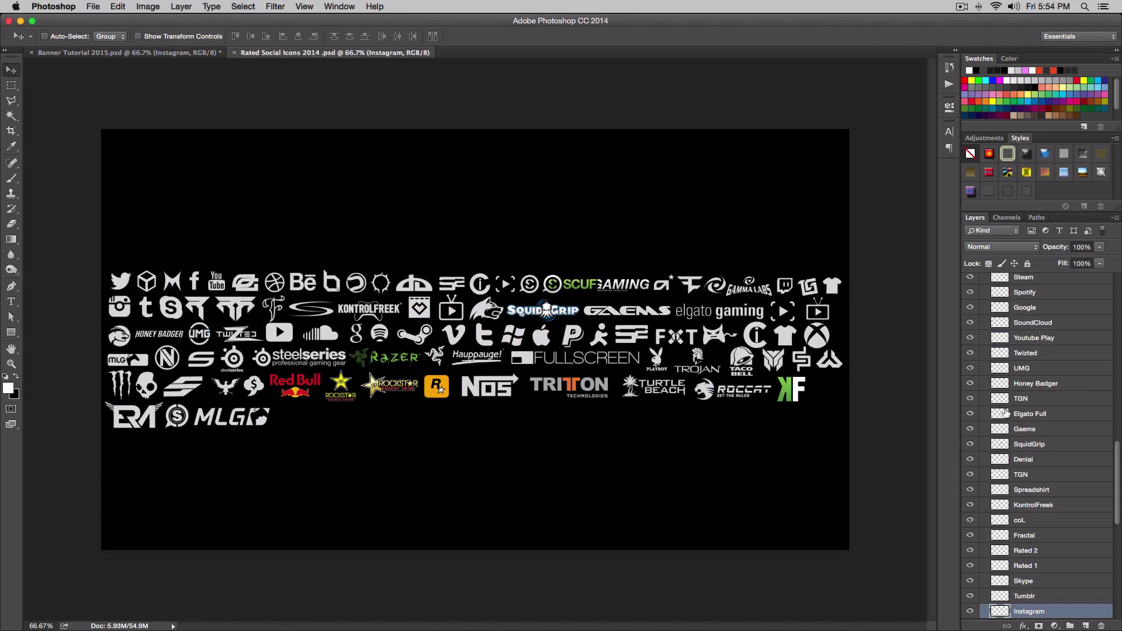
{"action": "scroll", "coordinate": [1014, 494], "scroll_direction": "down", "scroll_amount": 5}
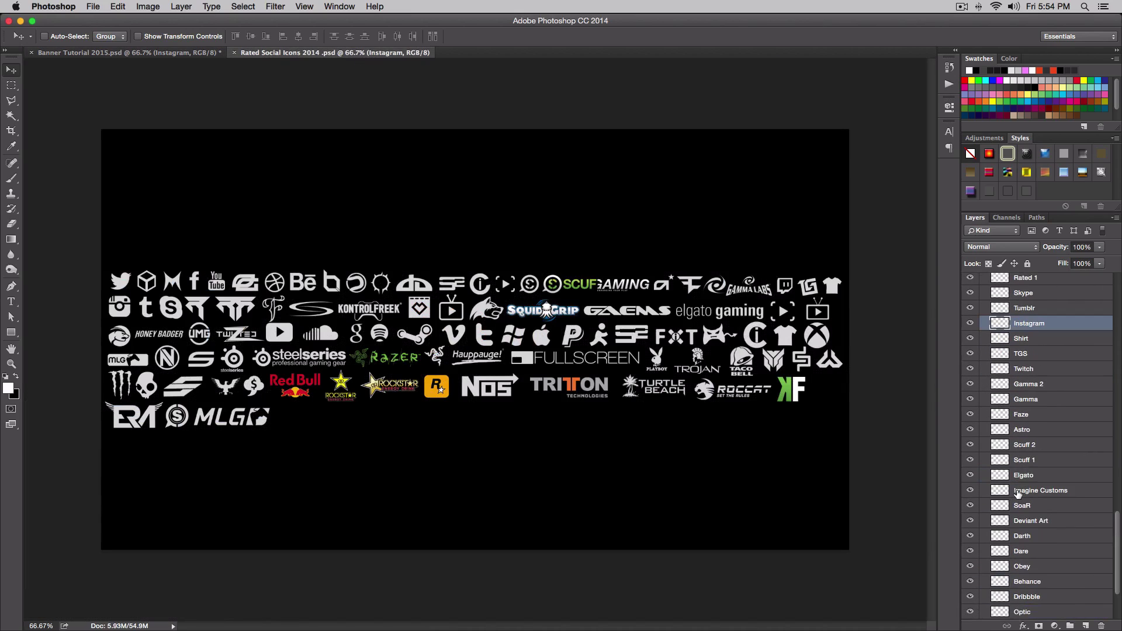
{"action": "scroll", "coordinate": [1017, 494], "scroll_direction": "up", "scroll_amount": 8}
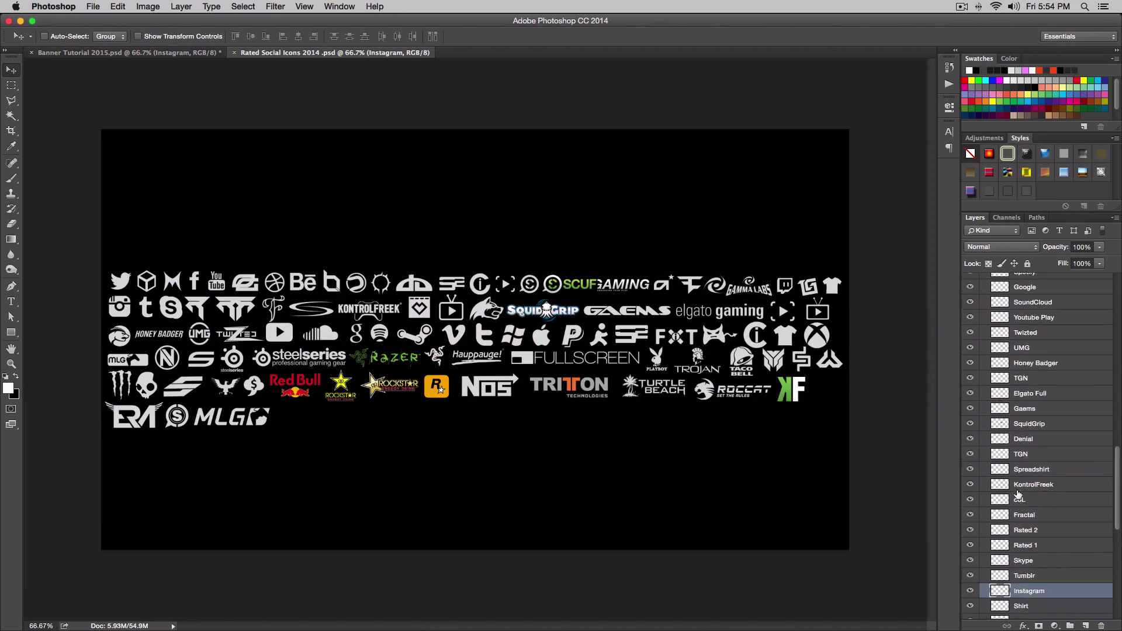
{"action": "scroll", "coordinate": [1018, 494], "scroll_direction": "up", "scroll_amount": 10}
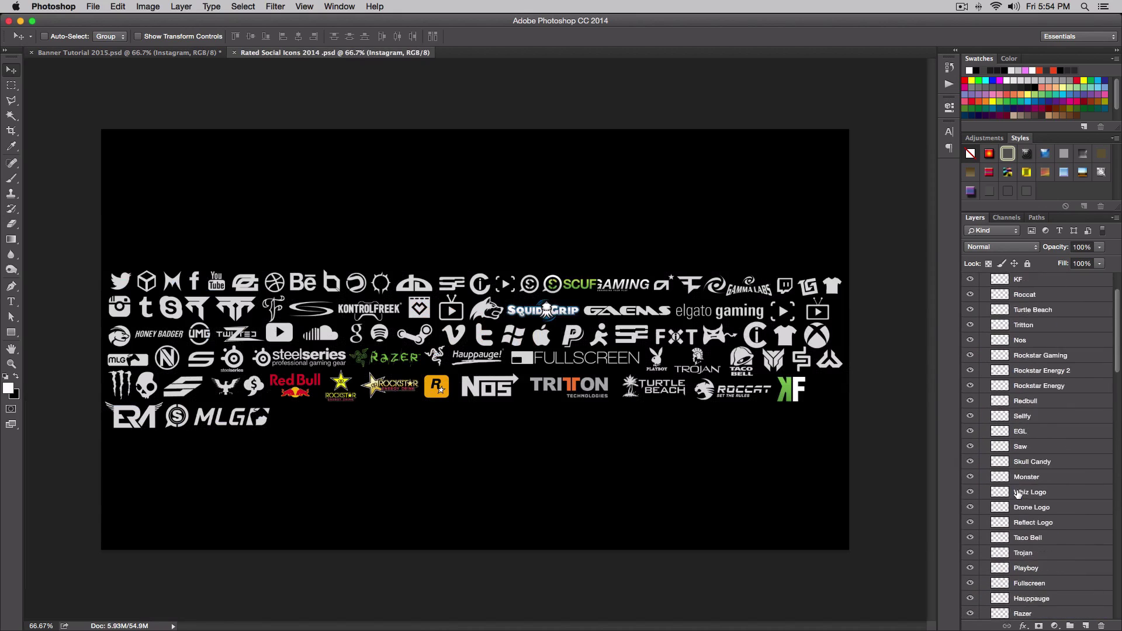
{"action": "scroll", "coordinate": [1017, 494], "scroll_direction": "up", "scroll_amount": 4}
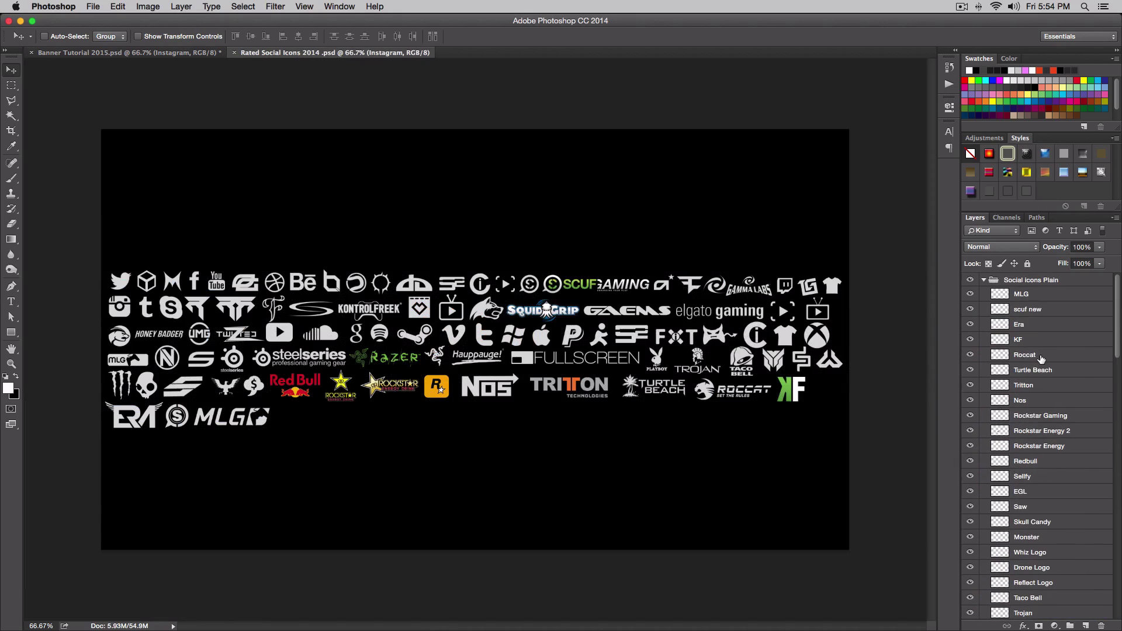
{"action": "scroll", "coordinate": [1037, 361], "scroll_direction": "down", "scroll_amount": 3}
{"action": "scroll", "coordinate": [1036, 350], "scroll_direction": "down", "scroll_amount": 3}
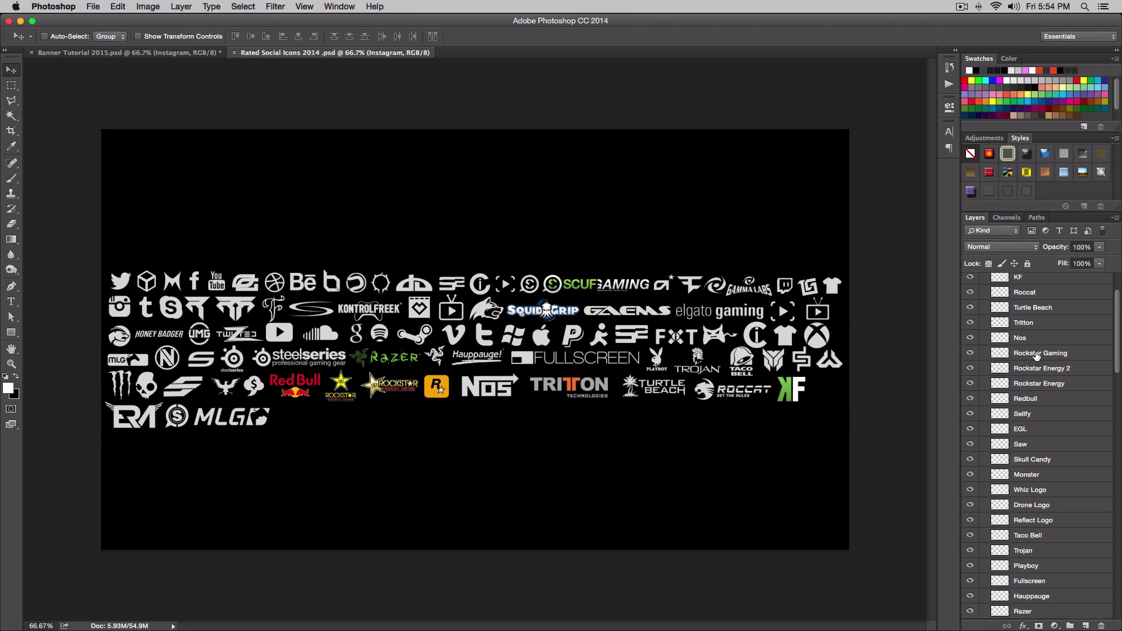
{"action": "scroll", "coordinate": [1038, 452], "scroll_direction": "down", "scroll_amount": 16}
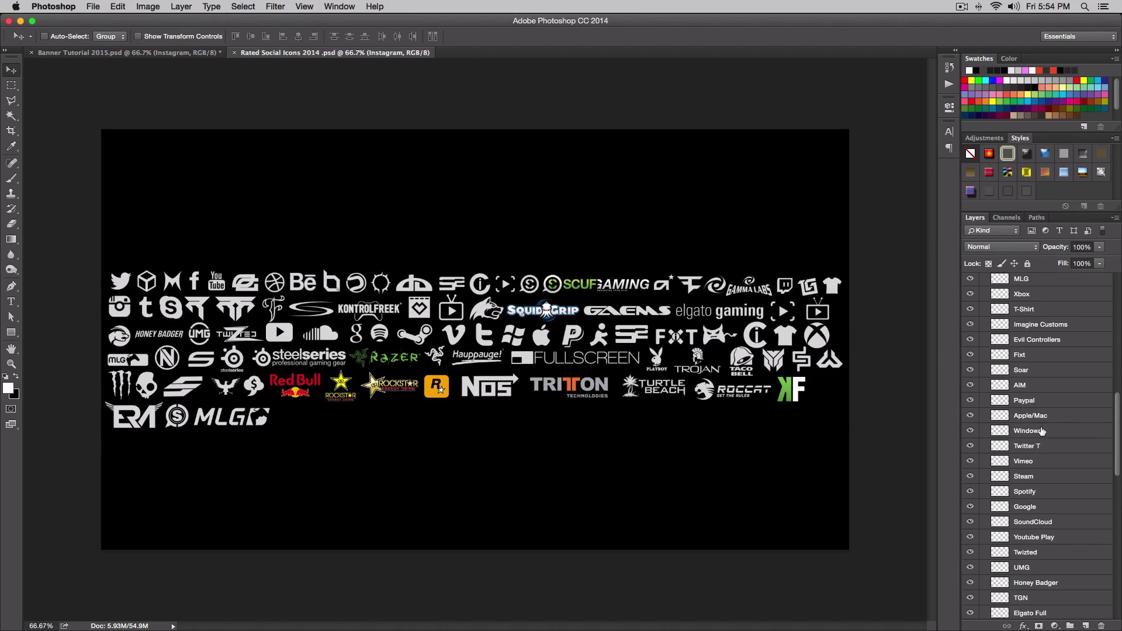
{"action": "scroll", "coordinate": [1041, 431], "scroll_direction": "down", "scroll_amount": 11}
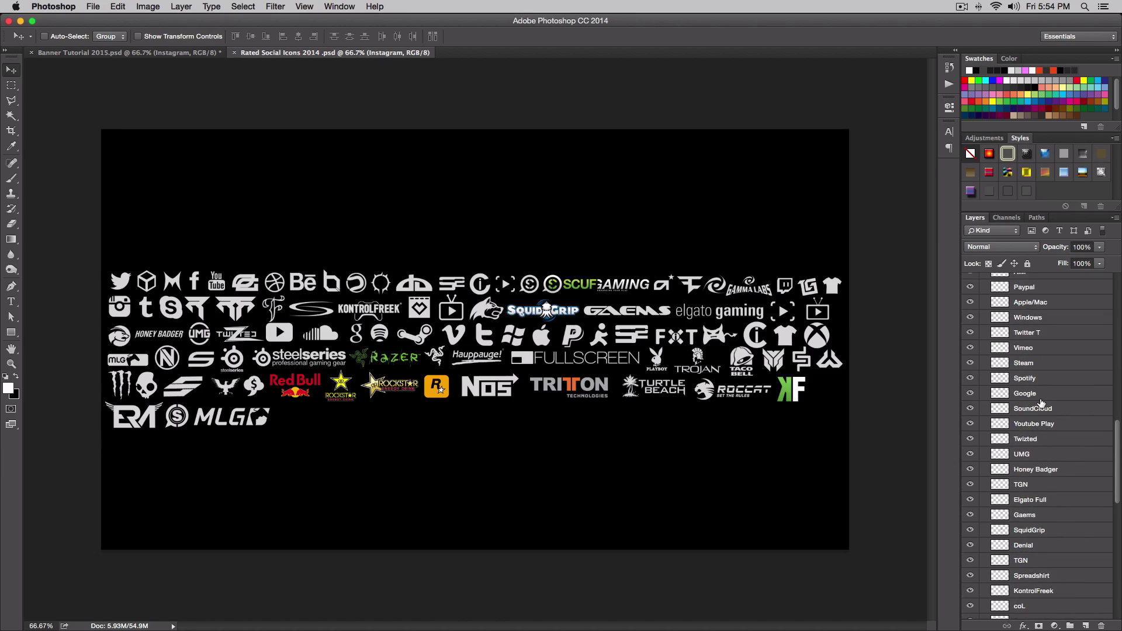
{"action": "left_click", "coordinate": [1041, 397]}
{"action": "left_click", "coordinate": [969, 392]}
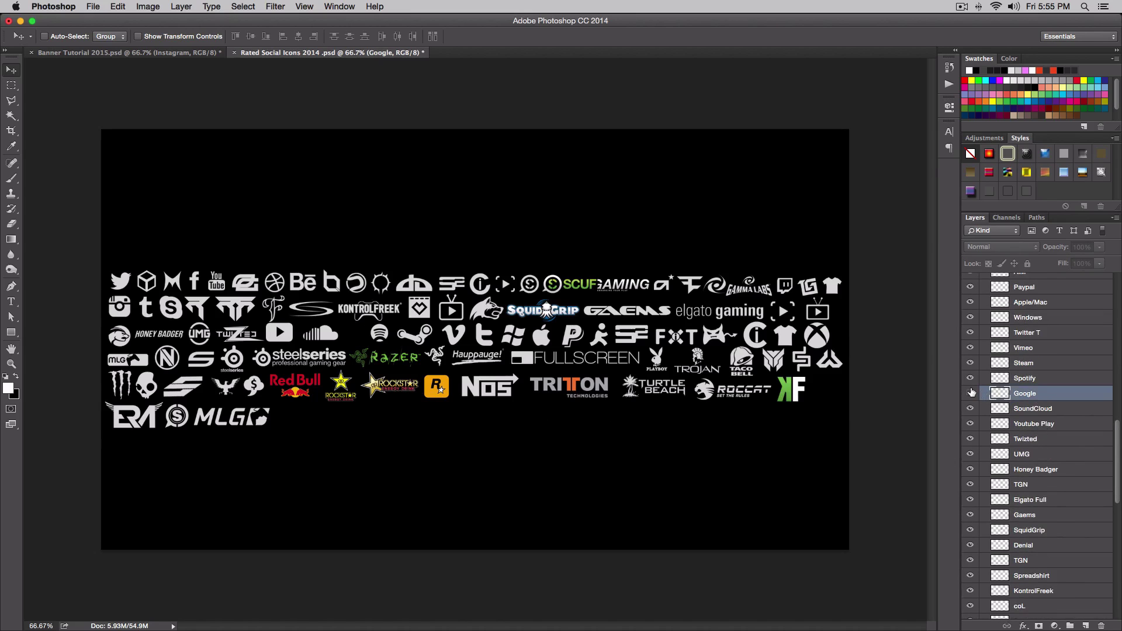
{"action": "left_click", "coordinate": [970, 392]}
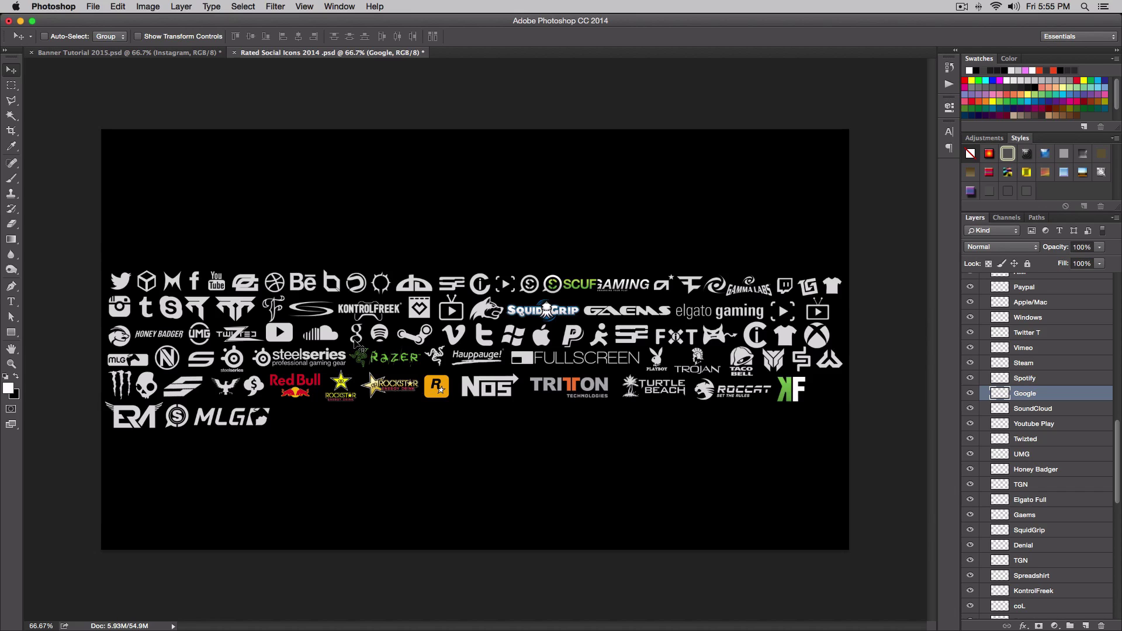
{"action": "left_click_drag", "start_coordinate": [358, 345], "coordinate": [479, 373]}
{"action": "left_click_drag", "start_coordinate": [395, 398], "coordinate": [402, 394]}
Step: Copy the Twitter icon from the social icons document onto the bottom light bar, right of the central logo and level with the Google icon
{"action": "left_click", "coordinate": [328, 53]}
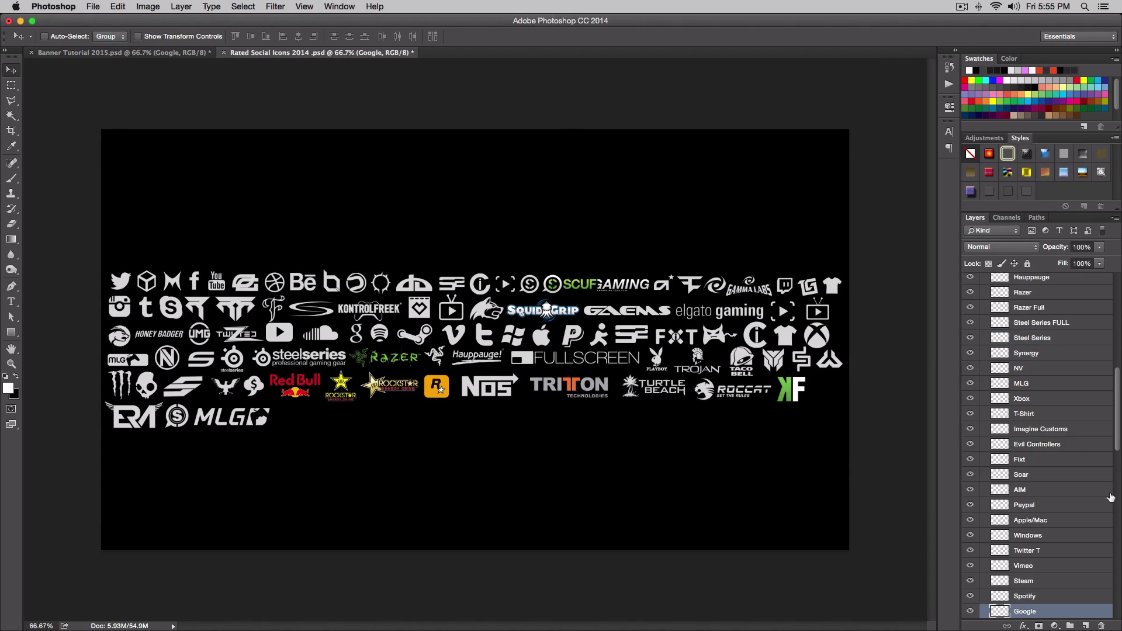
{"action": "scroll", "coordinate": [1041, 475], "scroll_direction": "down", "scroll_amount": 5}
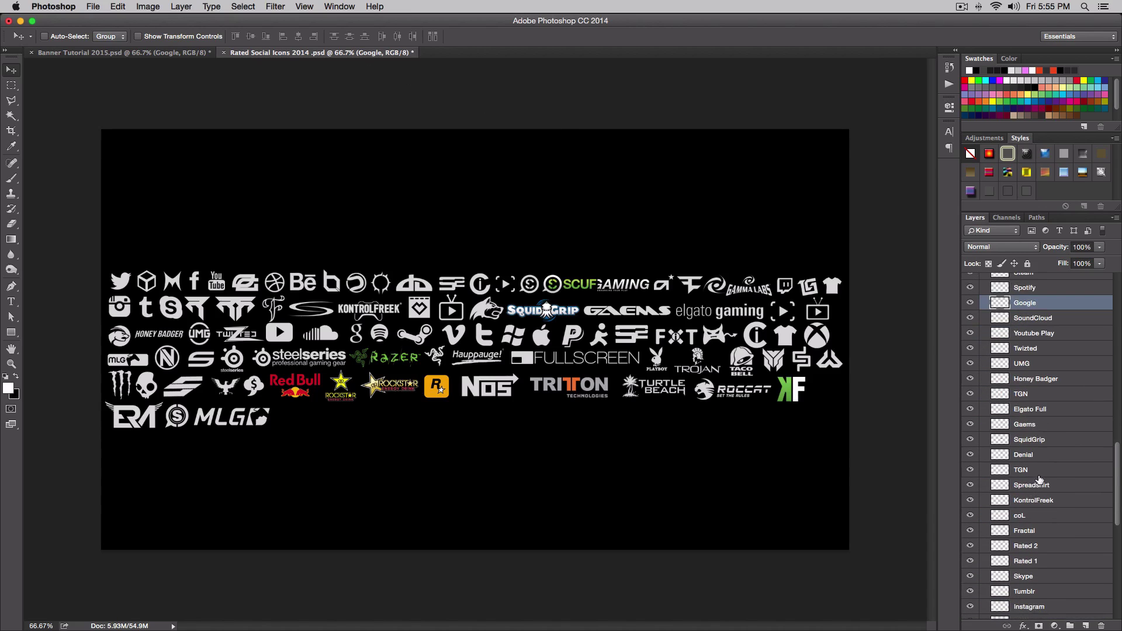
{"action": "scroll", "coordinate": [1037, 558], "scroll_direction": "down", "scroll_amount": 3}
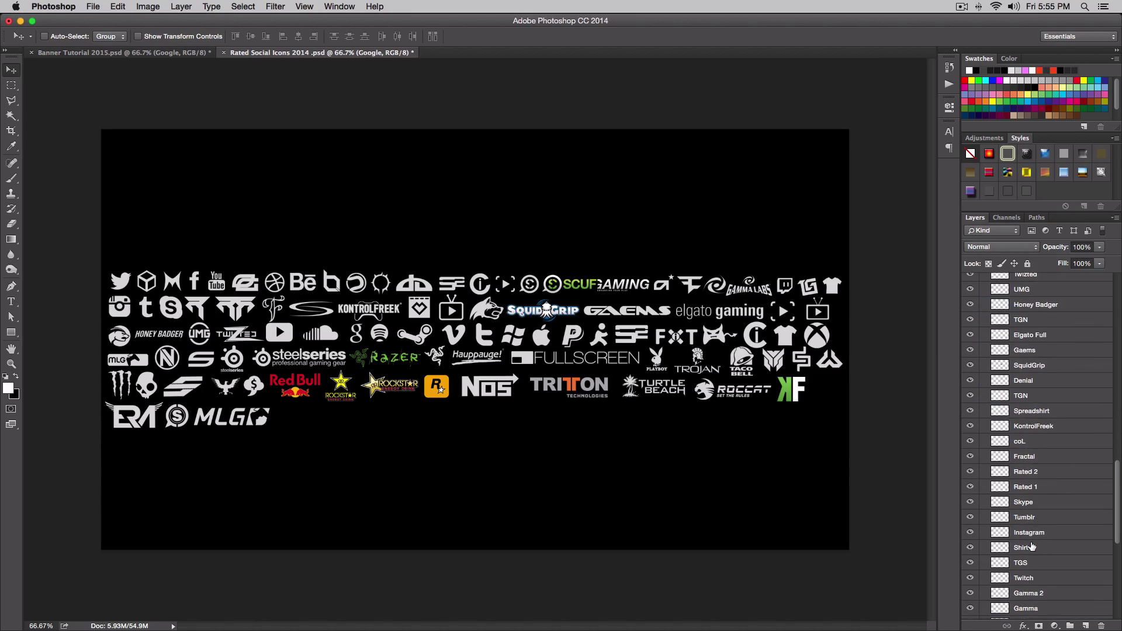
{"action": "scroll", "coordinate": [1032, 546], "scroll_direction": "down", "scroll_amount": 3}
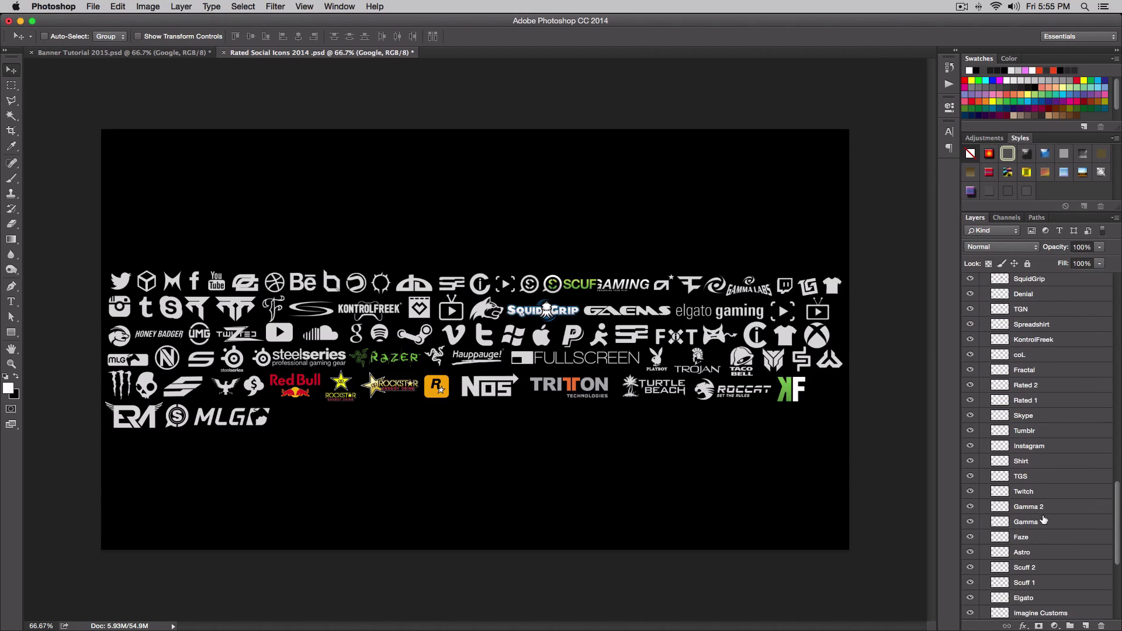
{"action": "scroll", "coordinate": [1043, 529], "scroll_direction": "down", "scroll_amount": 2}
{"action": "scroll", "coordinate": [1043, 531], "scroll_direction": "down", "scroll_amount": 5}
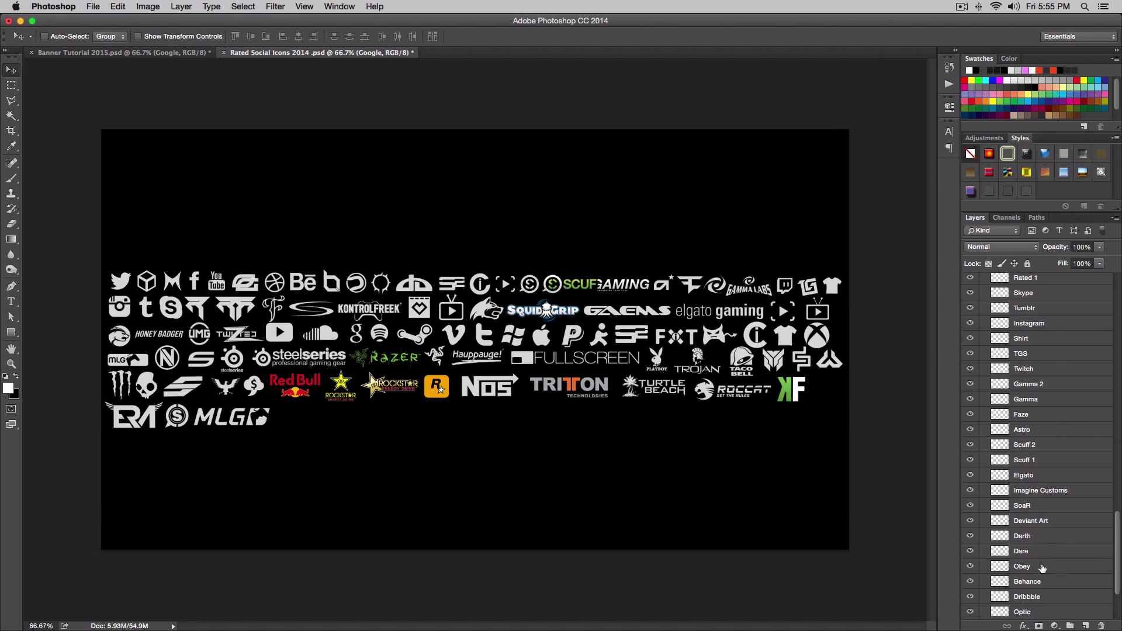
{"action": "left_click", "coordinate": [1038, 584]}
{"action": "left_click", "coordinate": [1039, 597]}
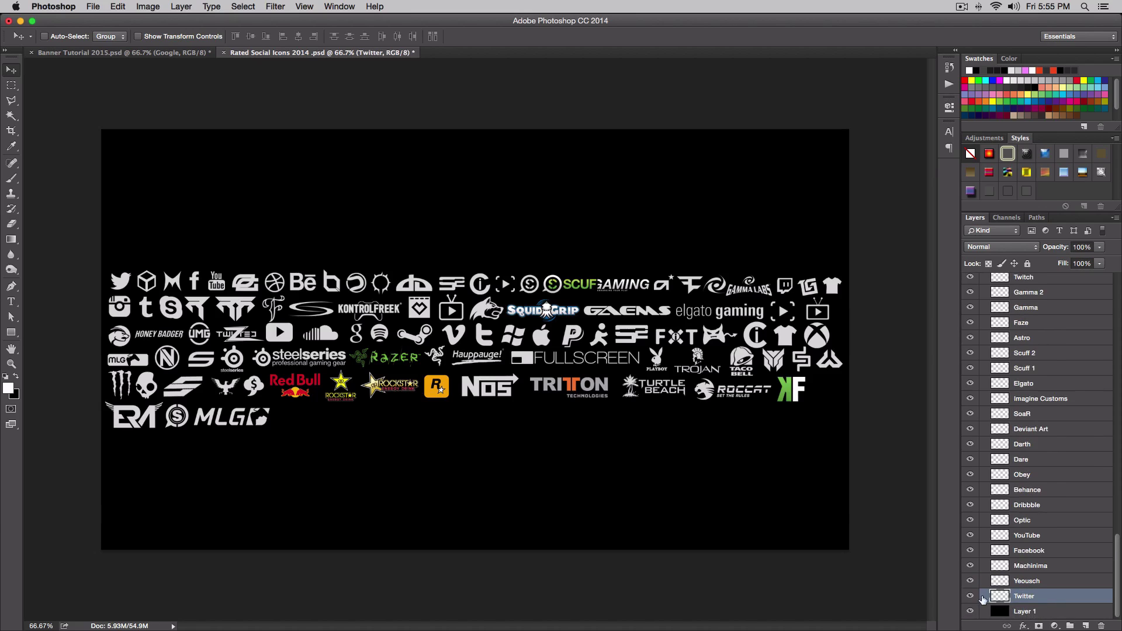
{"action": "left_click_drag", "start_coordinate": [121, 282], "coordinate": [193, 87], "text": "alt"}
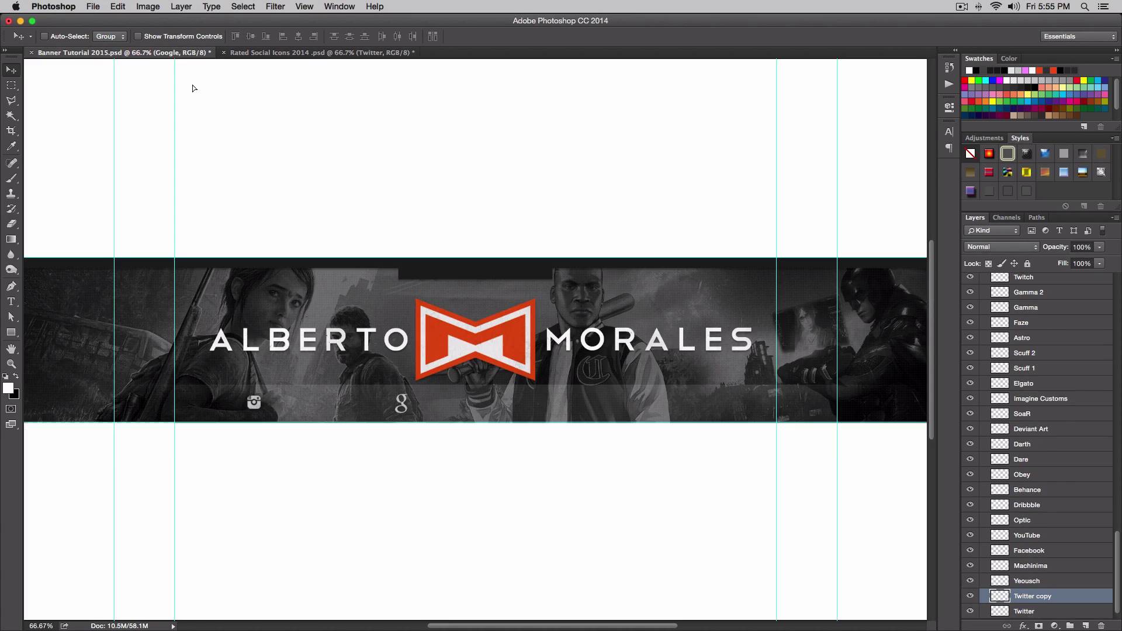
{"action": "mouse_move", "coordinate": [546, 416]}
{"action": "left_mouse_down"}
{"action": "mouse_move", "coordinate": [556, 403]}
{"action": "mouse_move", "coordinate": [545, 405]}
{"action": "left_mouse_up"}
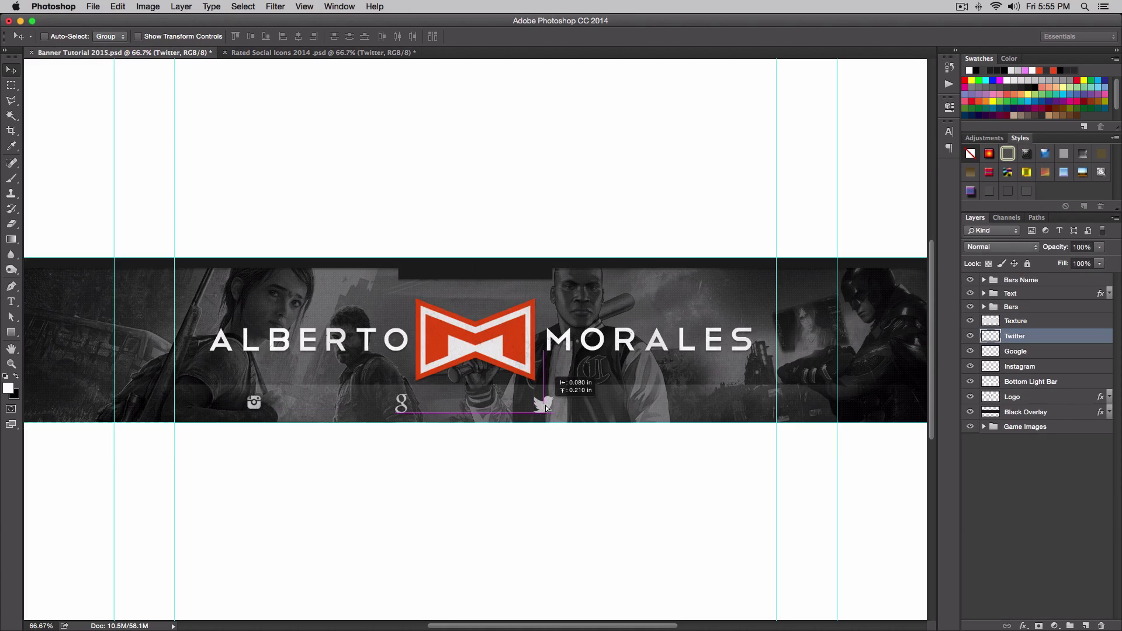
Step: Copy the Facebook icon from the social icons document onto the banner's bottom light bar, right of the Twitter icon
{"action": "left_click", "coordinate": [333, 52]}
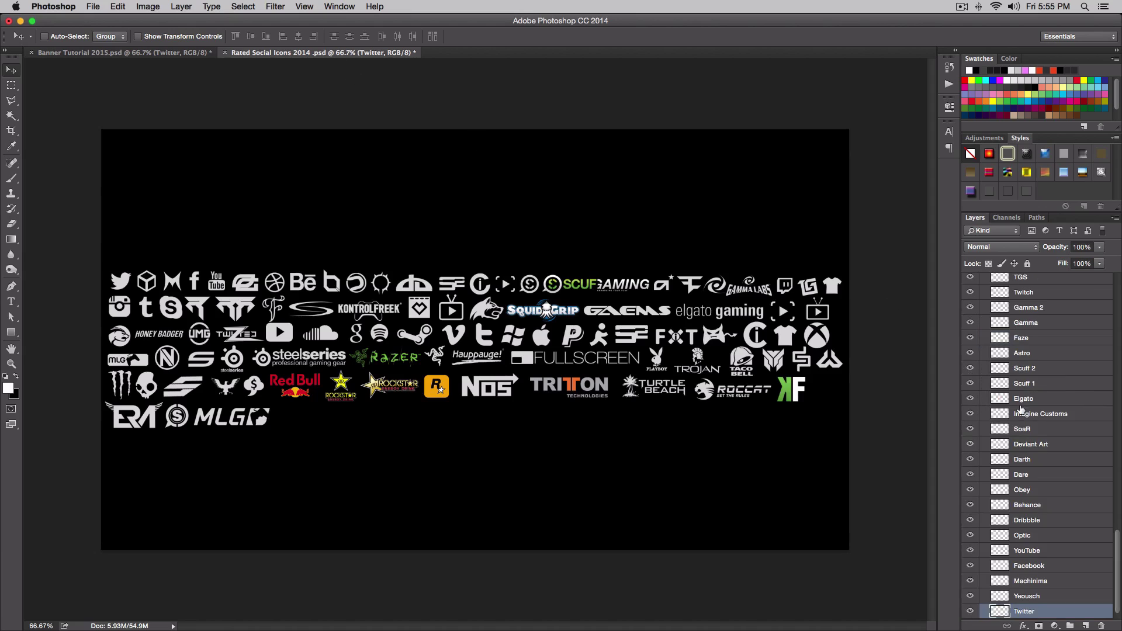
{"action": "scroll", "coordinate": [1034, 415], "scroll_direction": "down", "scroll_amount": 1}
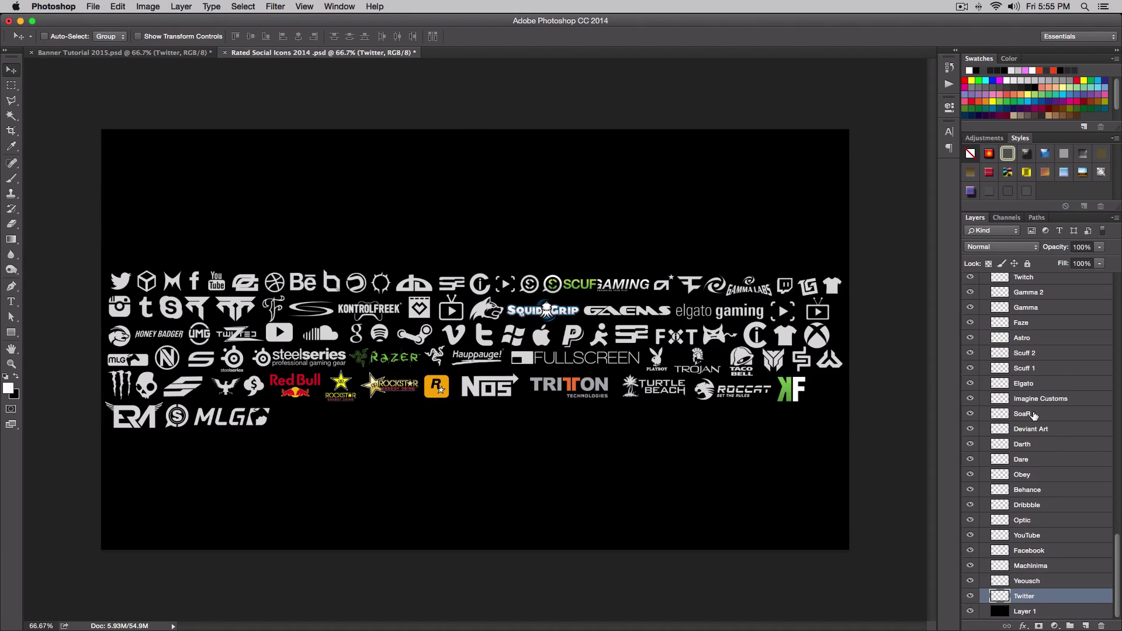
{"action": "left_click", "coordinate": [1020, 551]}
{"action": "left_click", "coordinate": [970, 551]}
{"action": "left_click", "coordinate": [970, 550]}
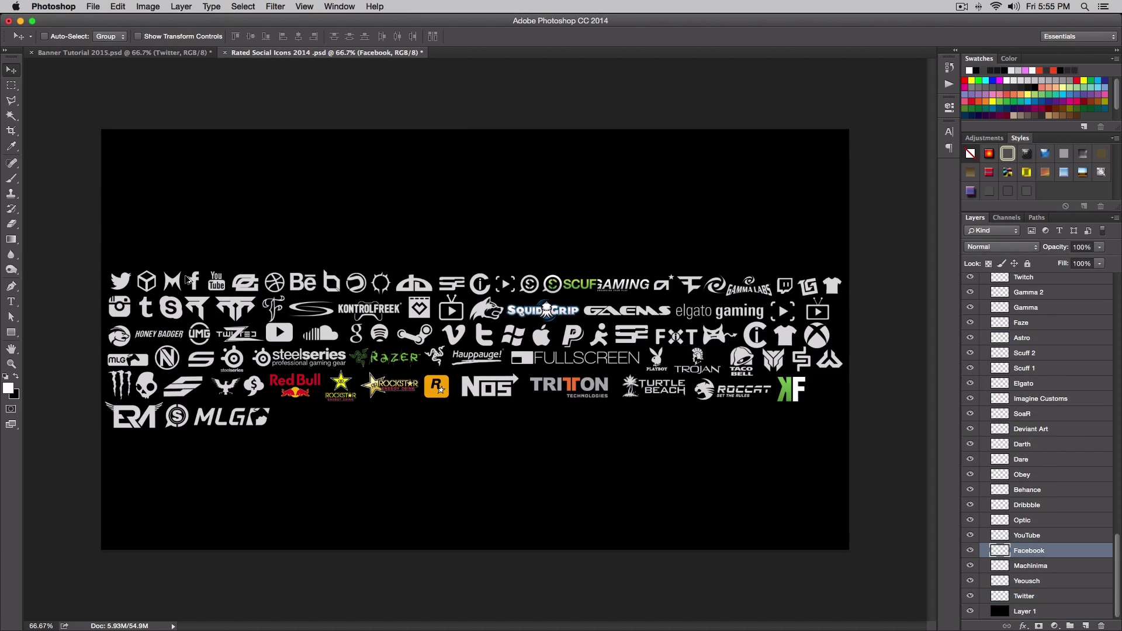
{"action": "left_click_drag", "start_coordinate": [202, 287], "coordinate": [165, 59]}
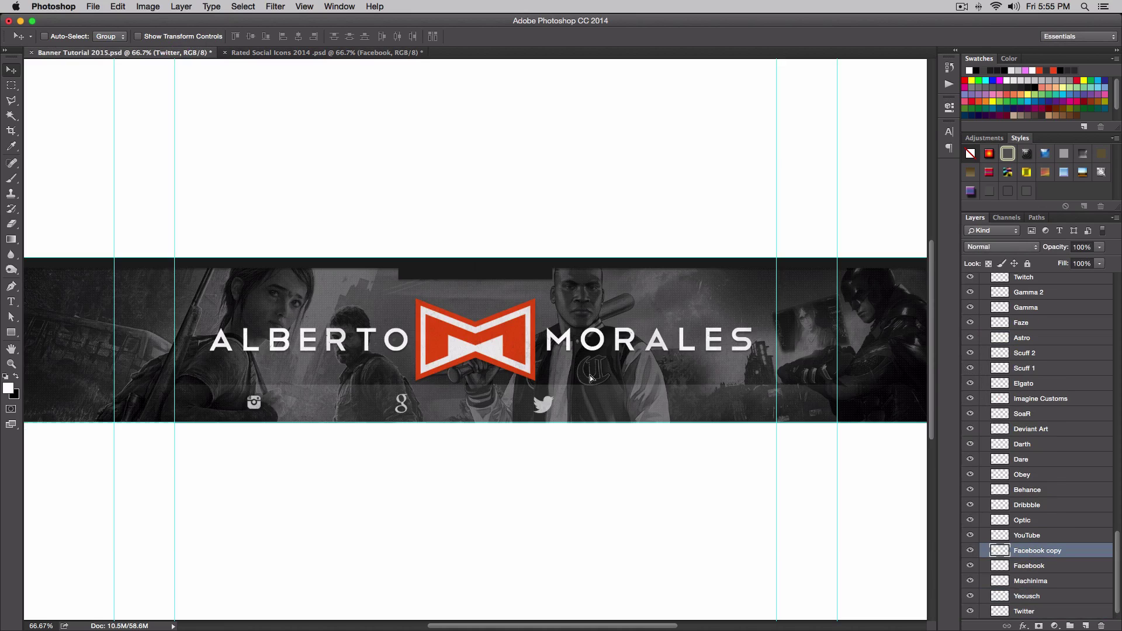
{"action": "left_click_drag", "start_coordinate": [590, 375], "coordinate": [639, 411]}
Step: Group the layers from Texture down to Instagram and name the group "Social Links"
{"action": "left_click", "coordinate": [1043, 322]}
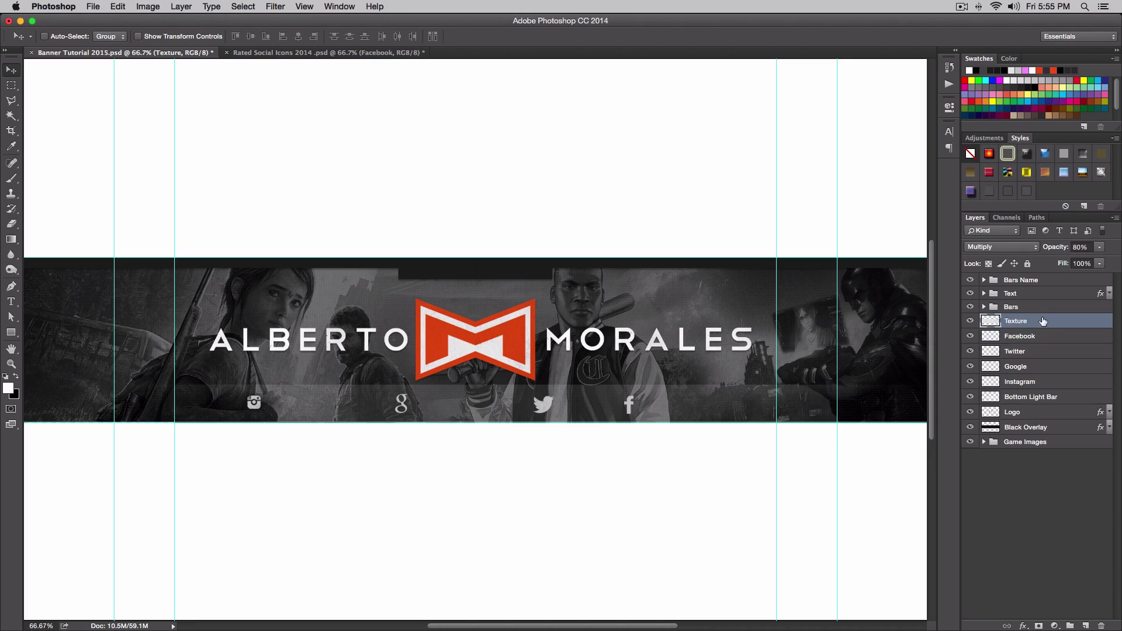
{"action": "left_click", "coordinate": [1038, 381], "text": "shift"}
{"action": "key", "text": "super+g"}
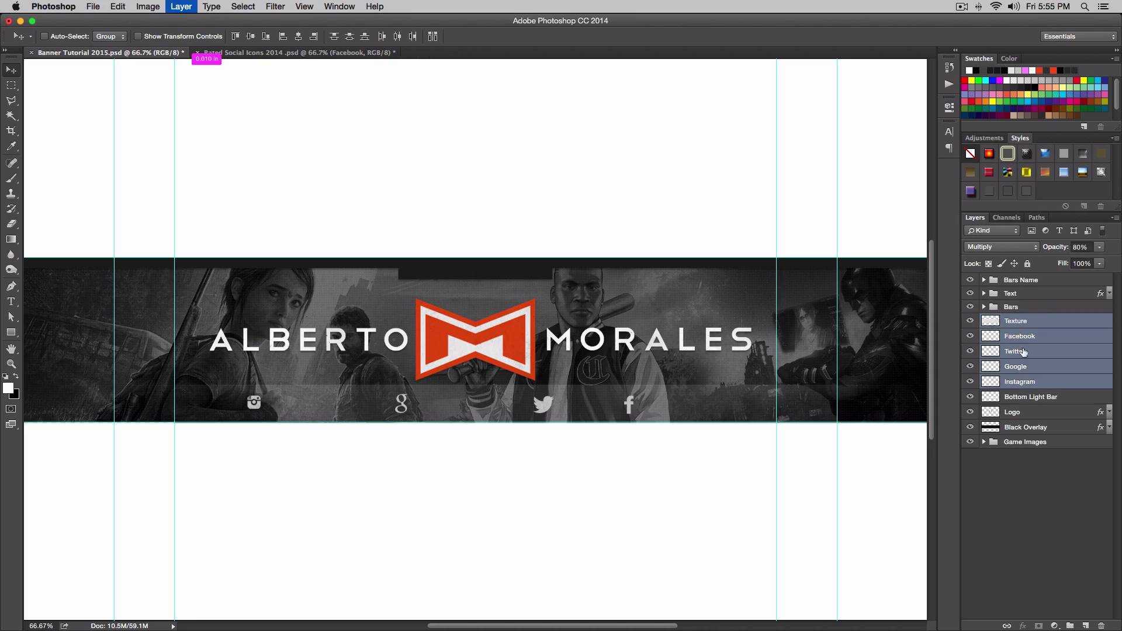
{"action": "double_click", "coordinate": [1018, 320]}
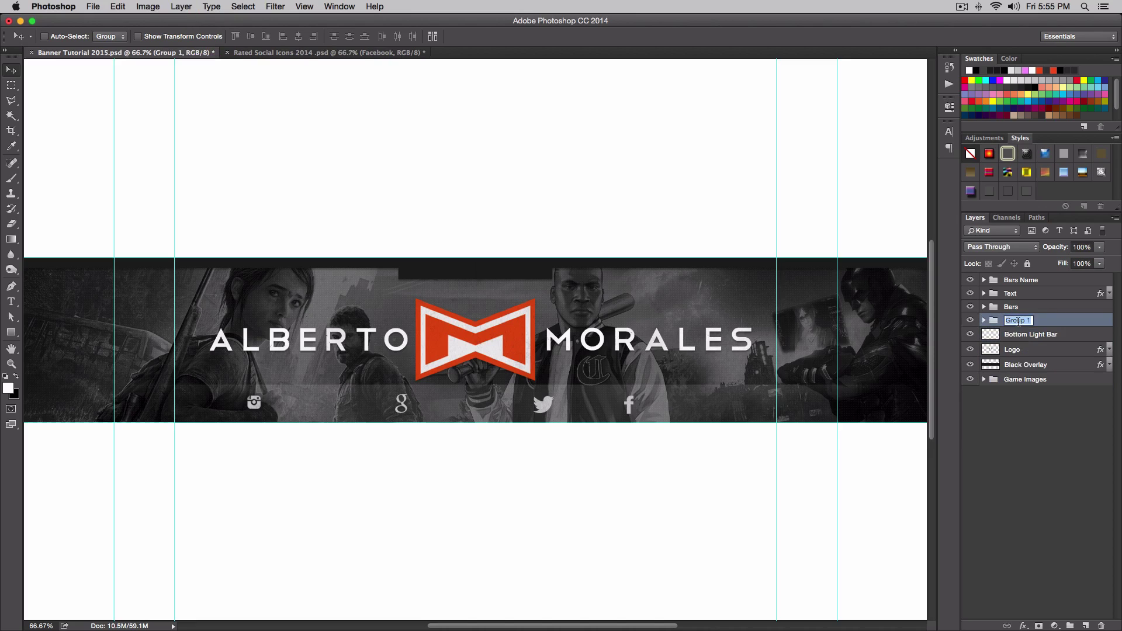
{"action": "type", "text": "Social L"}
{"action": "key", "text": "BackSpace"}
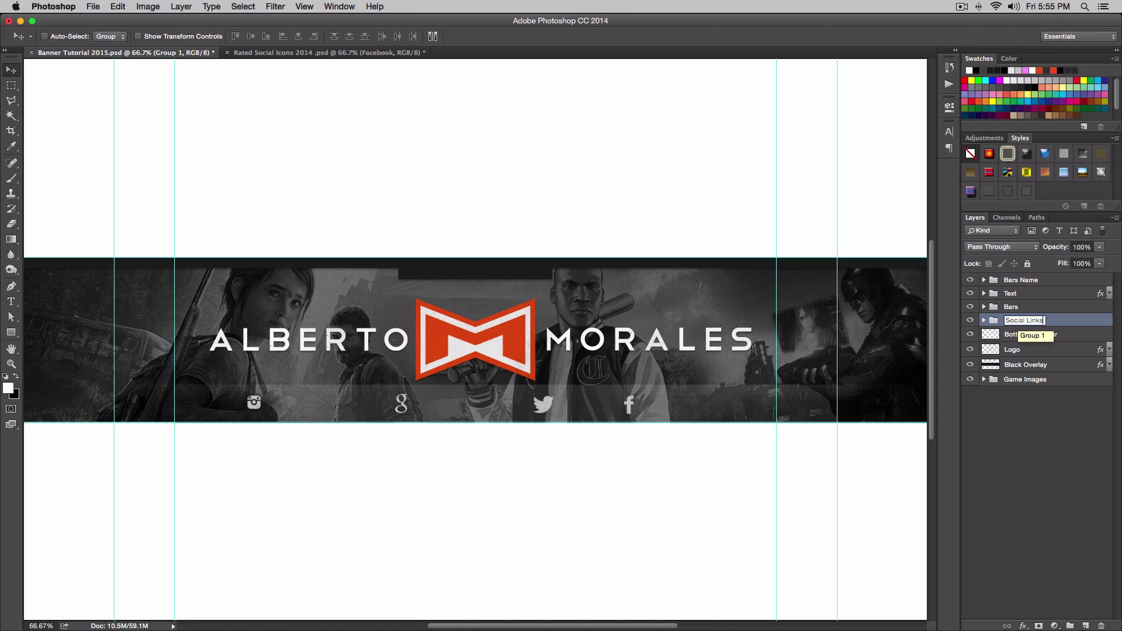
{"action": "key", "text": "Return"}
{"action": "double_click", "coordinate": [1054, 321]}
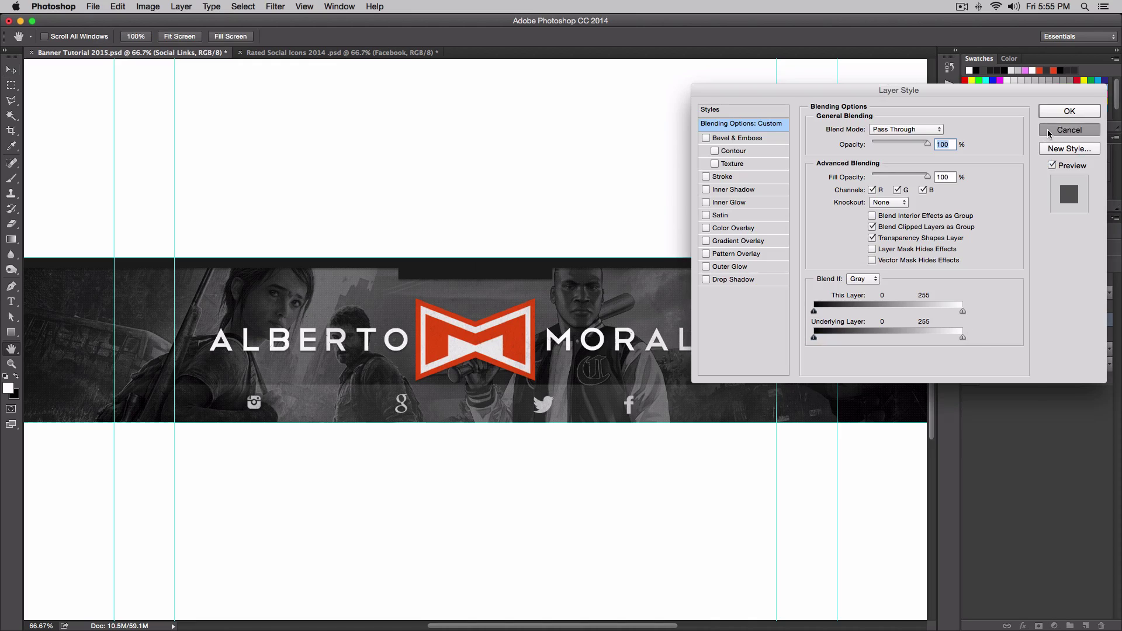
{"action": "left_click", "coordinate": [1049, 131]}
Step: Move the Texture layer out of the Social Links group to between the Text and Bars groups
{"action": "left_click", "coordinate": [984, 321]}
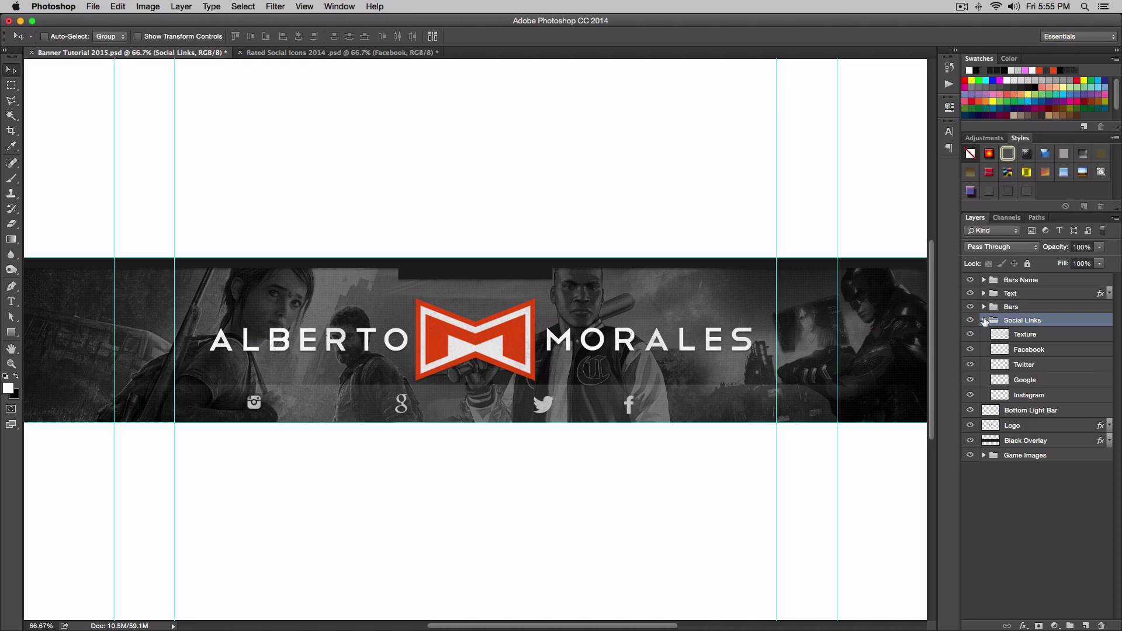
{"action": "left_click", "coordinate": [1064, 339]}
{"action": "left_click_drag", "start_coordinate": [1057, 336], "coordinate": [1023, 315]}
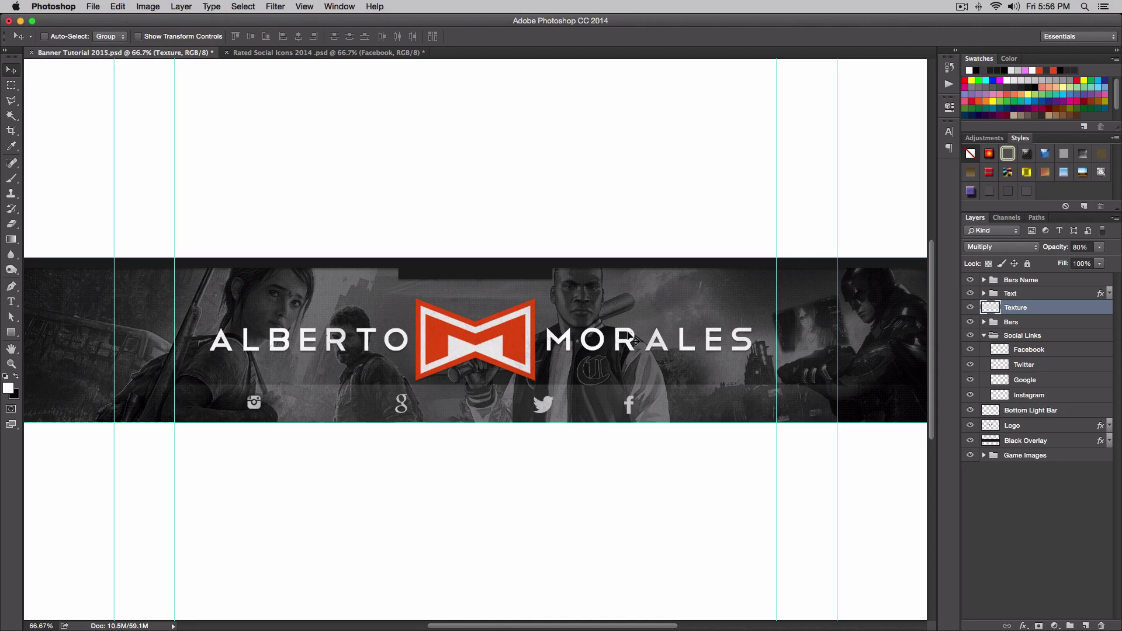
Step: Shift the Instagram icon slightly left along the bottom light bar to make room for its handle
{"action": "key", "text": "super+minus"}
{"action": "key", "text": "super+plus"}
{"action": "key", "text": "super+plus"}
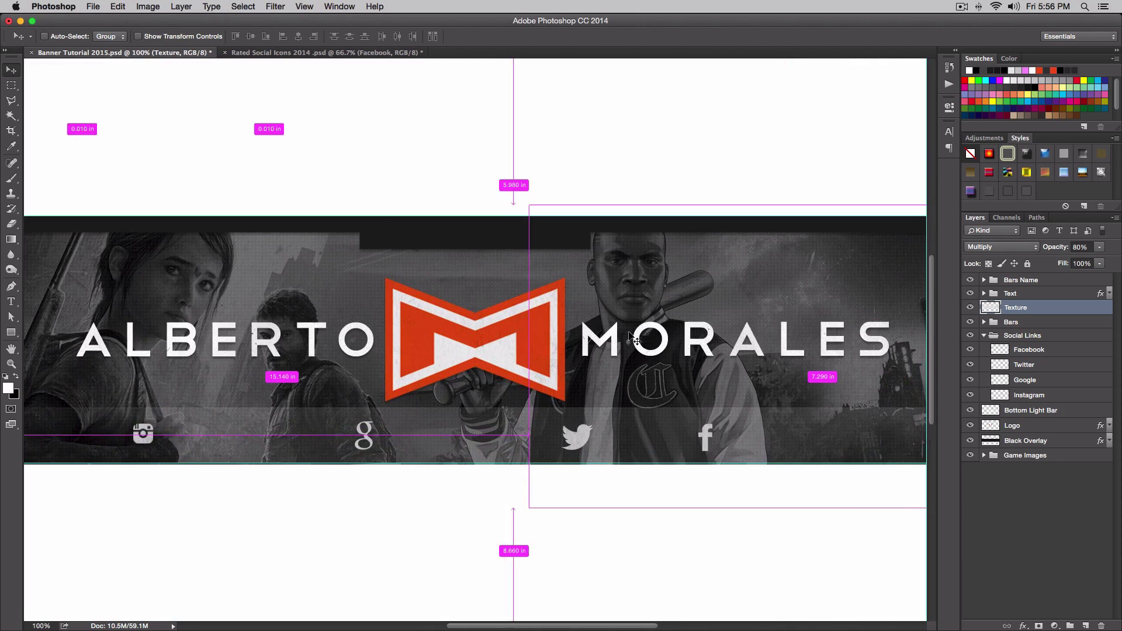
{"action": "left_click_drag", "start_coordinate": [566, 374], "coordinate": [692, 315]}
{"action": "left_click_drag", "start_coordinate": [486, 296], "coordinate": [500, 317]}
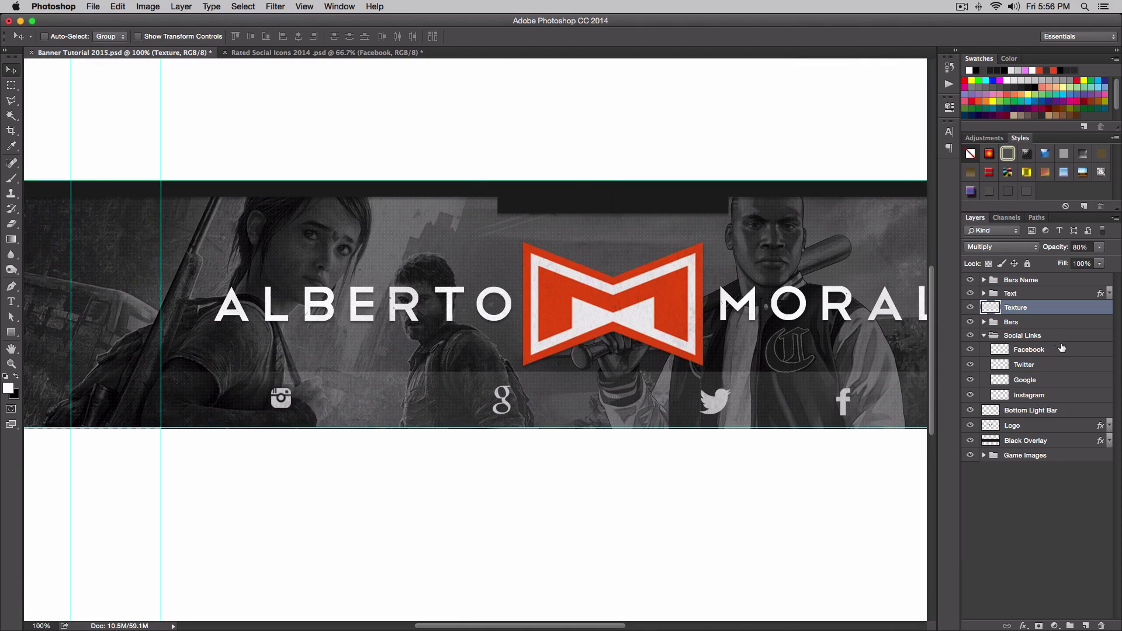
{"action": "left_click", "coordinate": [1035, 339]}
{"action": "left_click", "coordinate": [1054, 355]}
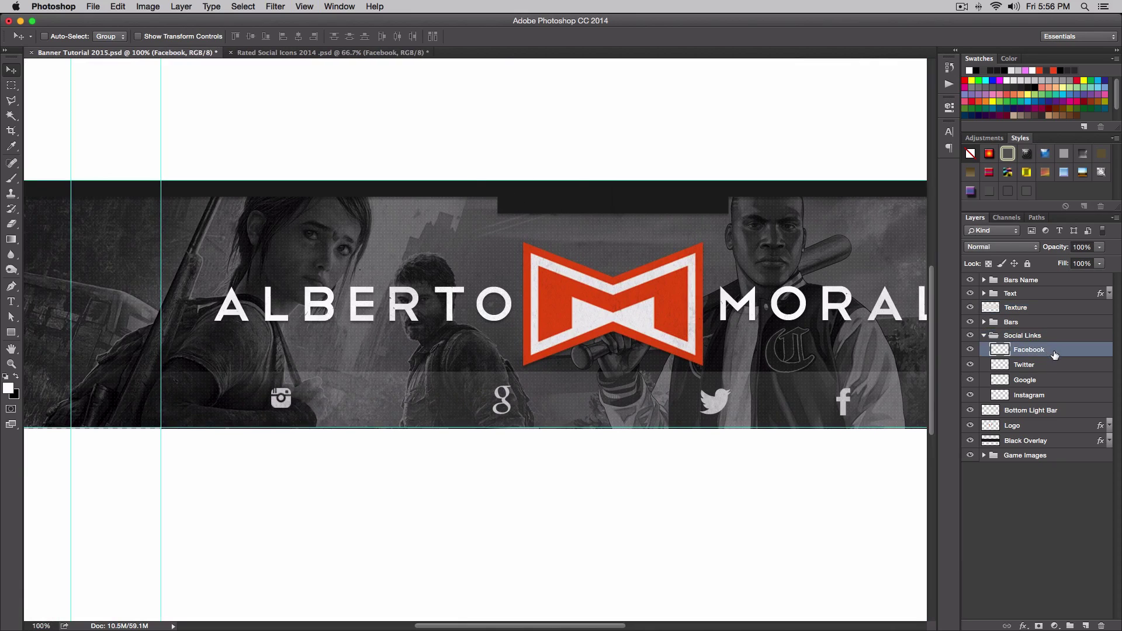
{"action": "left_click", "coordinate": [1039, 393]}
{"action": "left_click_drag", "start_coordinate": [282, 399], "coordinate": [249, 401]}
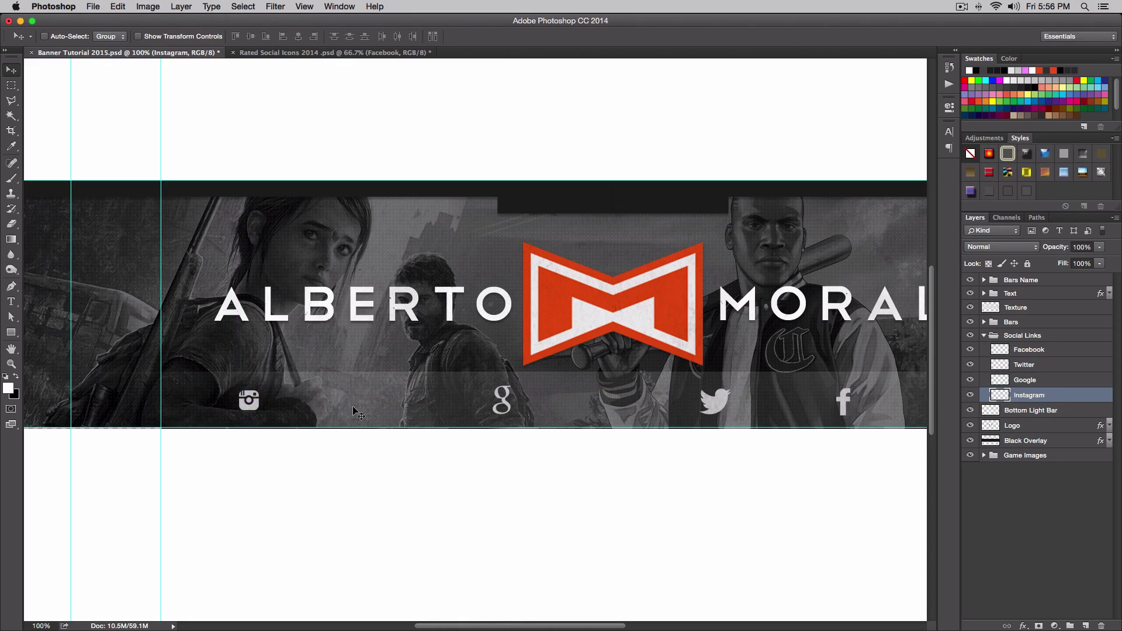
Step: Add the text "ITSDATROLL" at 24.45 pt and place it just right of the Instagram icon
{"action": "key", "text": "t"}
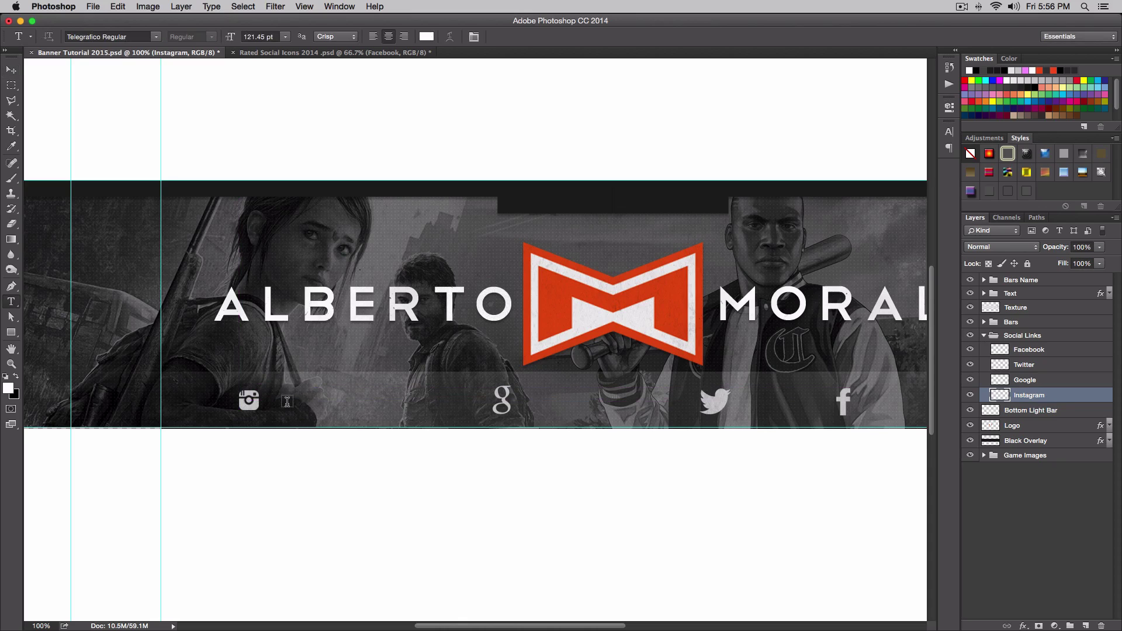
{"action": "left_click", "coordinate": [321, 409]}
{"action": "type", "text": "ITSDATROLL"}
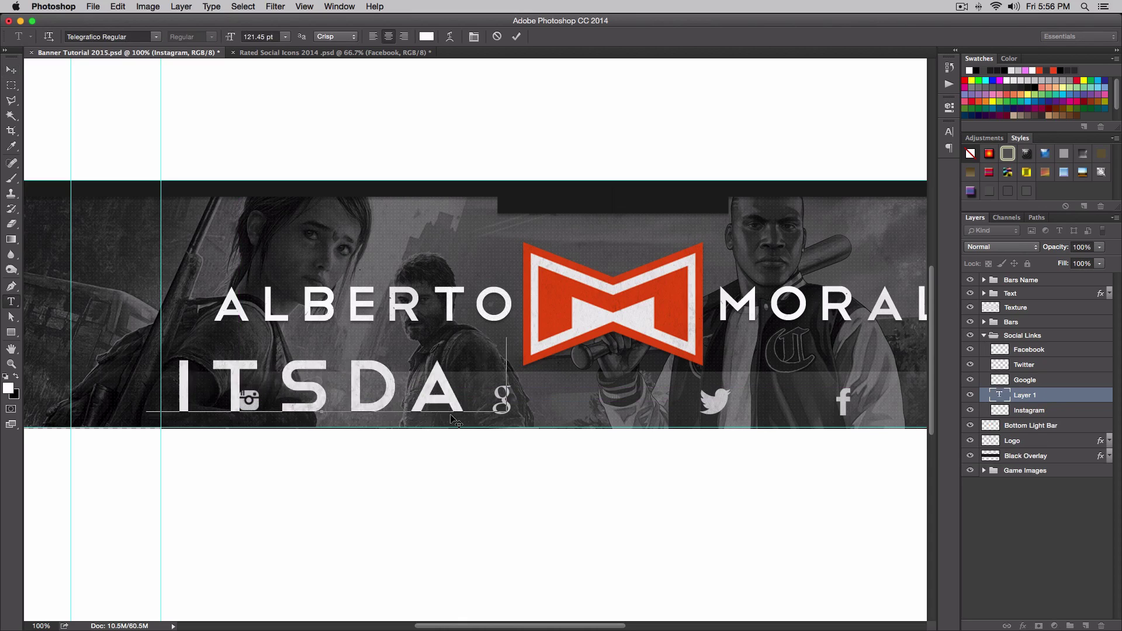
{"action": "key", "text": "super+a"}
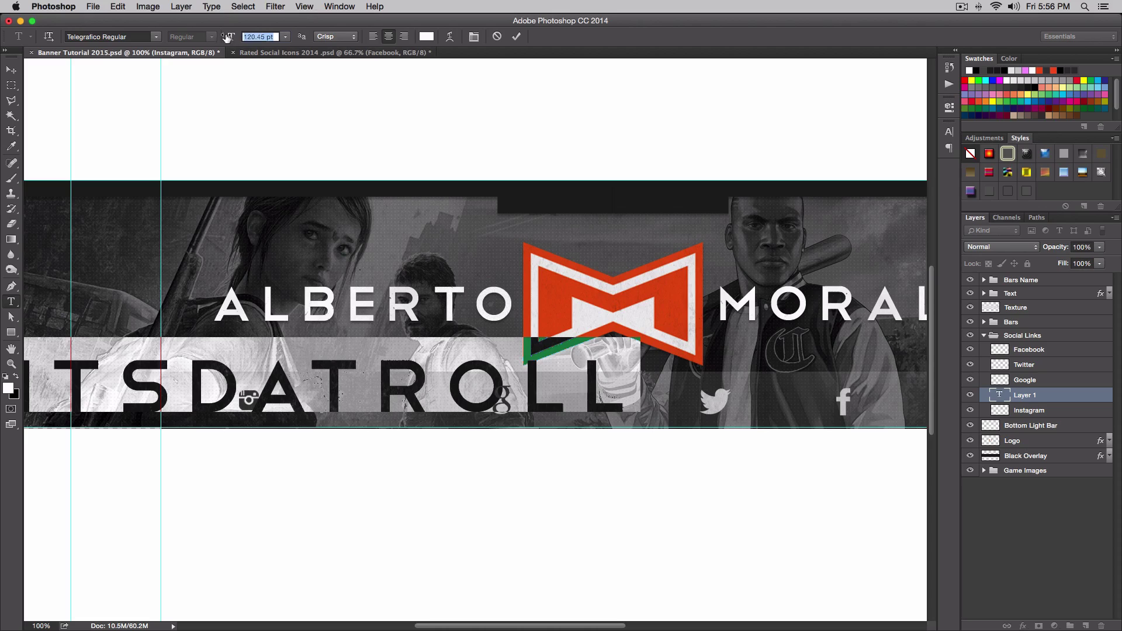
{"action": "left_click_drag", "start_coordinate": [230, 36], "coordinate": [179, 39]}
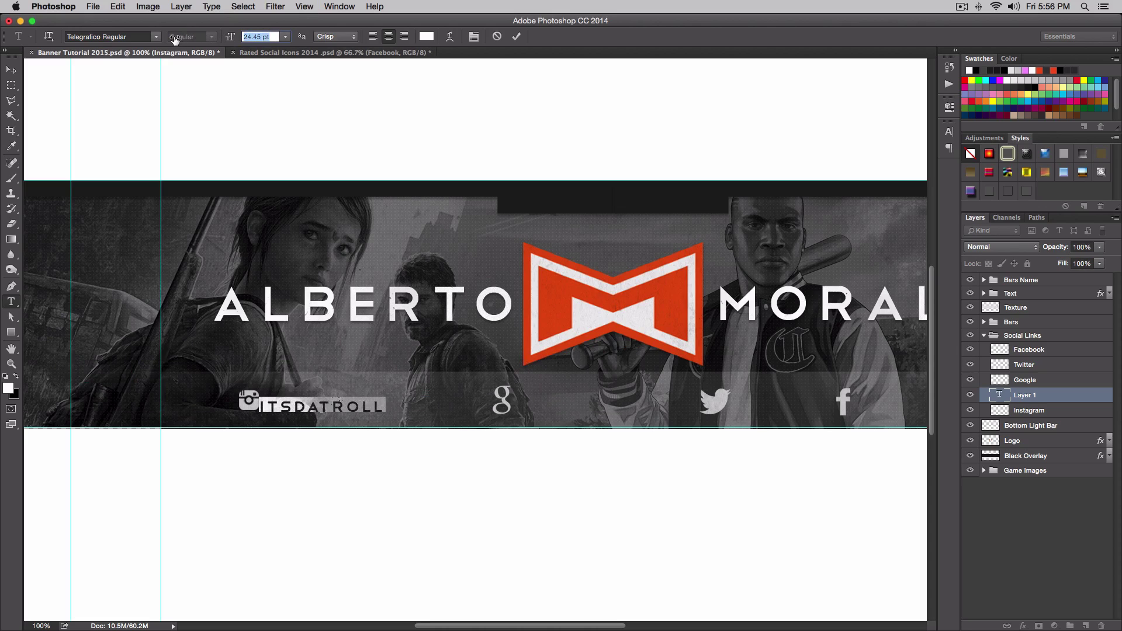
{"action": "key", "text": "super+Return"}
{"action": "key", "text": "v"}
{"action": "left_click_drag", "start_coordinate": [348, 404], "coordinate": [350, 398]}
Step: Set the Instagram handle text's size to 17 pt and move it closer to the icon
{"action": "double_click", "coordinate": [351, 399]}
{"action": "left_click_drag", "start_coordinate": [231, 38], "coordinate": [227, 39]}
{"action": "left_click", "coordinate": [274, 37]}
{"action": "triple_click", "coordinate": [273, 36]}
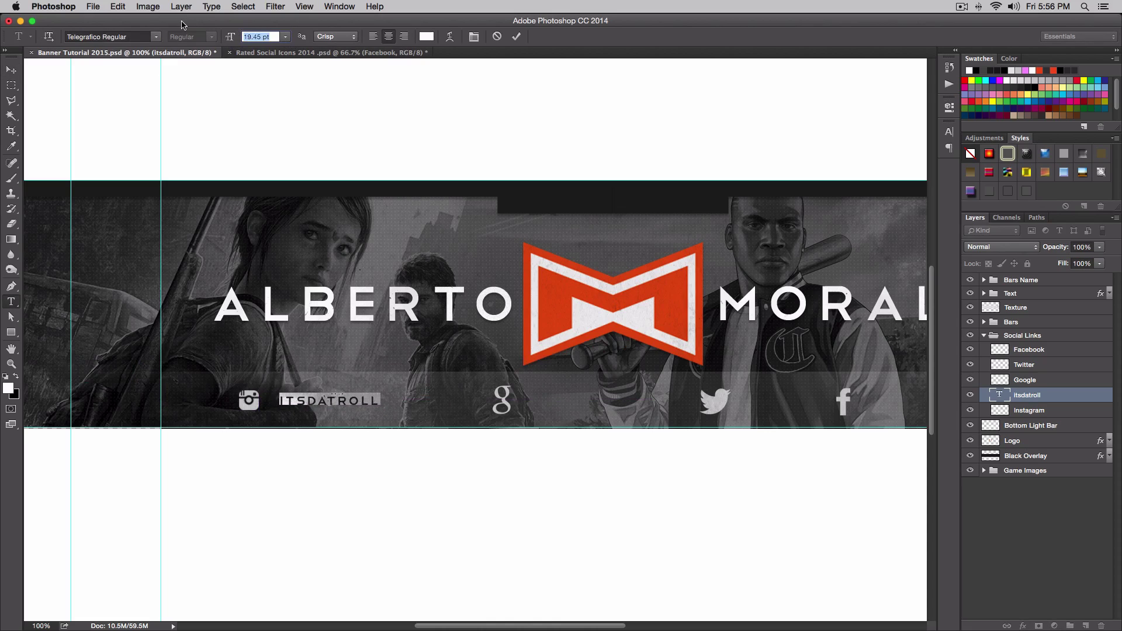
{"action": "type", "text": "17"}
{"action": "key", "text": "Return"}
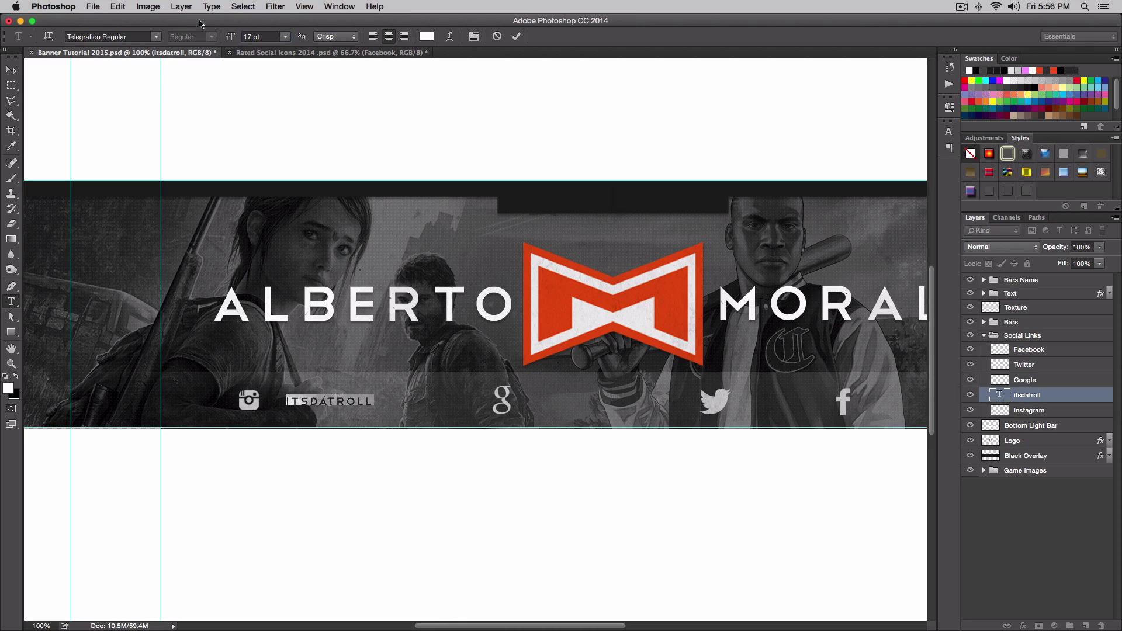
{"action": "key", "text": "super+Return"}
{"action": "key", "text": "v"}
{"action": "left_click_drag", "start_coordinate": [326, 402], "coordinate": [316, 402]}
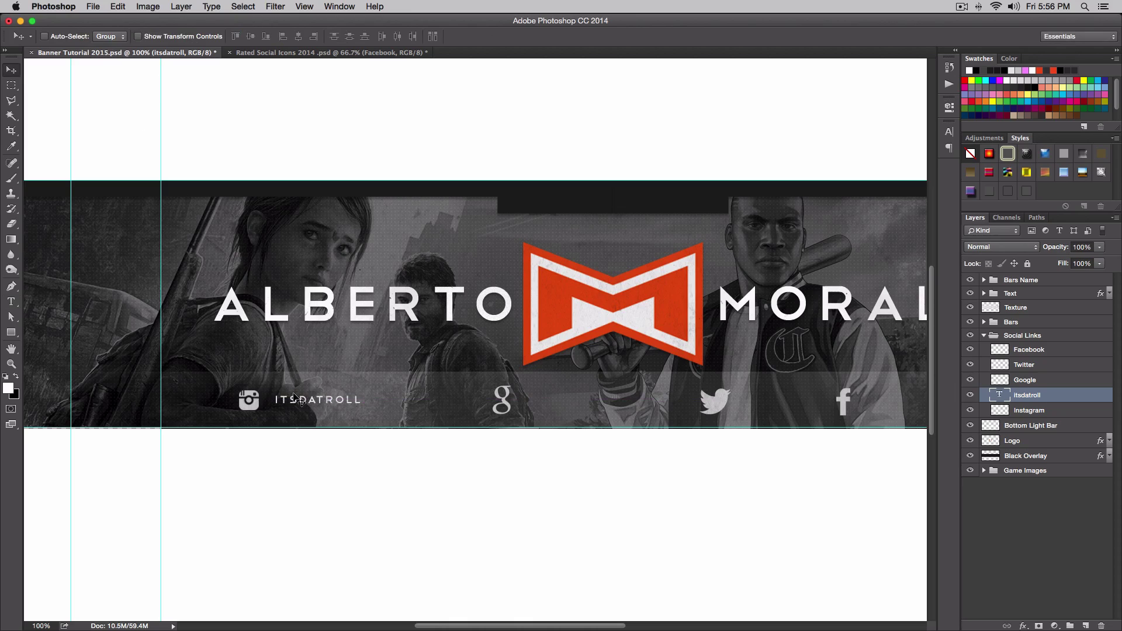
Step: Insert "@" before the Instagram handle and nudge the text slightly down on the bottom light bar
{"action": "key", "text": "t"}
{"action": "left_click", "coordinate": [275, 400]}
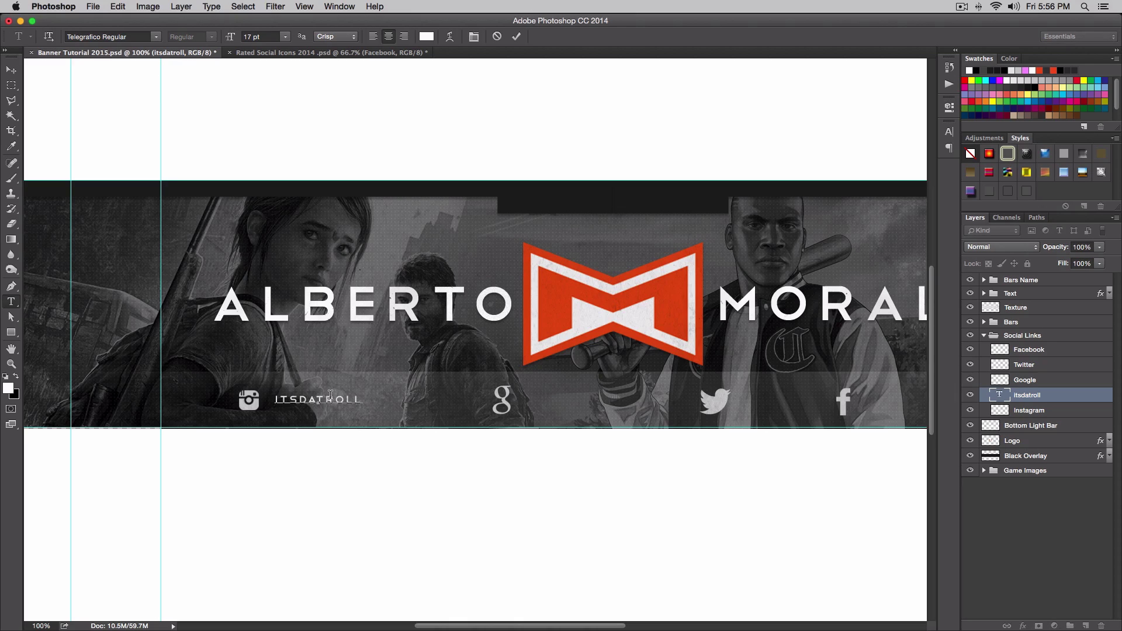
{"action": "type", "text": "@"}
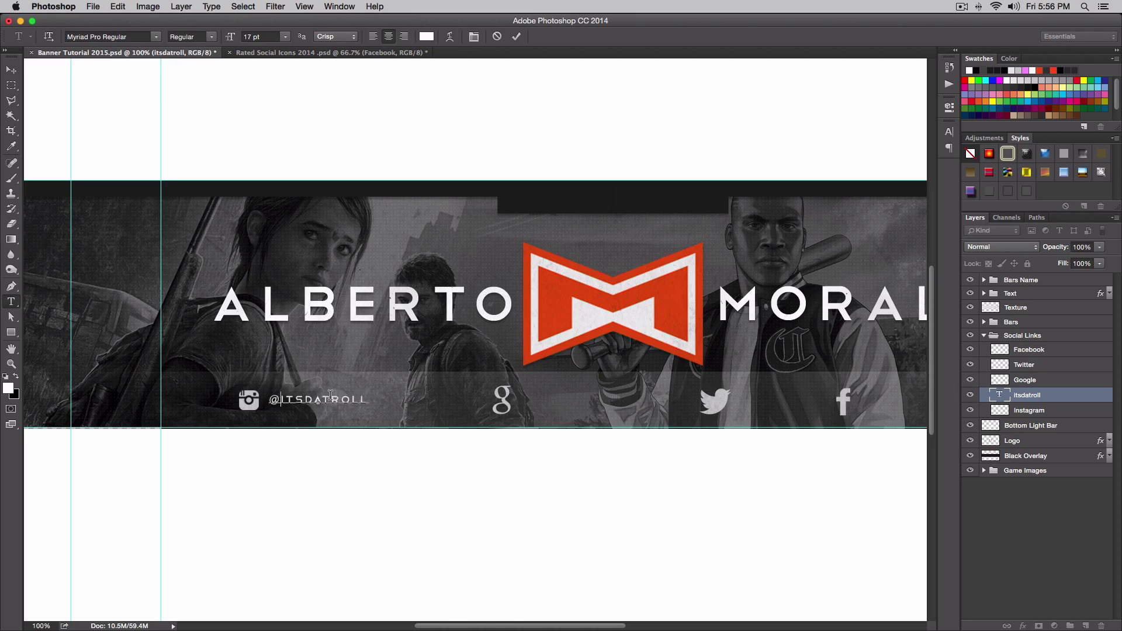
{"action": "key", "text": "ctrl+Return"}
{"action": "key", "text": "v"}
{"action": "left_click_drag", "start_coordinate": [333, 399], "coordinate": [334, 401]}
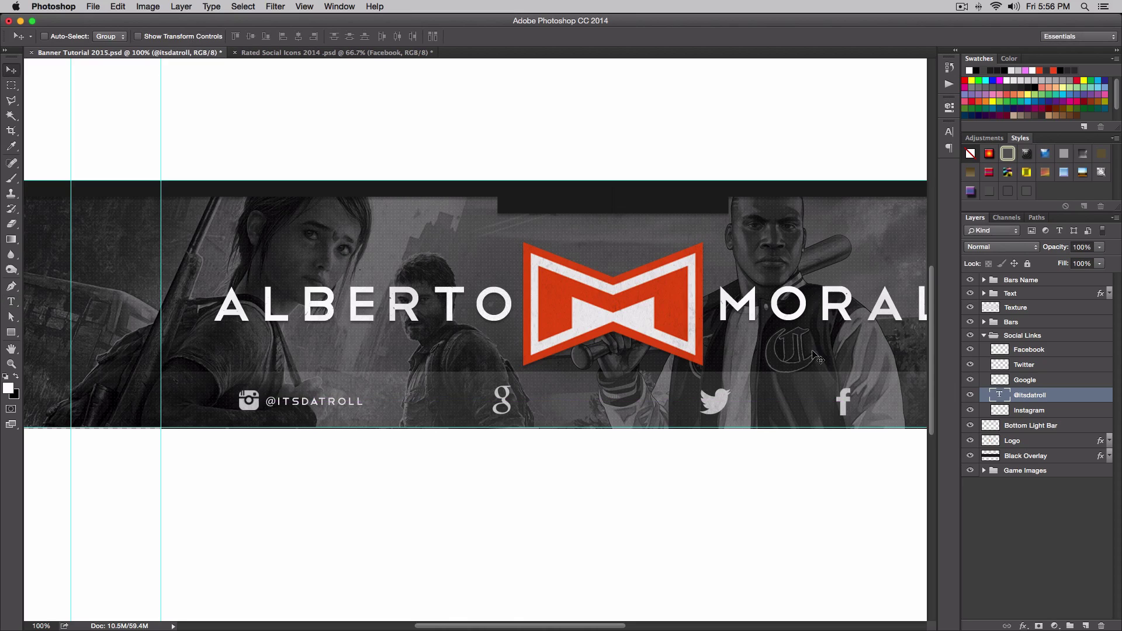
Step: Group the Instagram icon and its handle text as "Instagram", directly below the Social Links group
{"action": "left_click", "coordinate": [1050, 411], "text": "shift"}
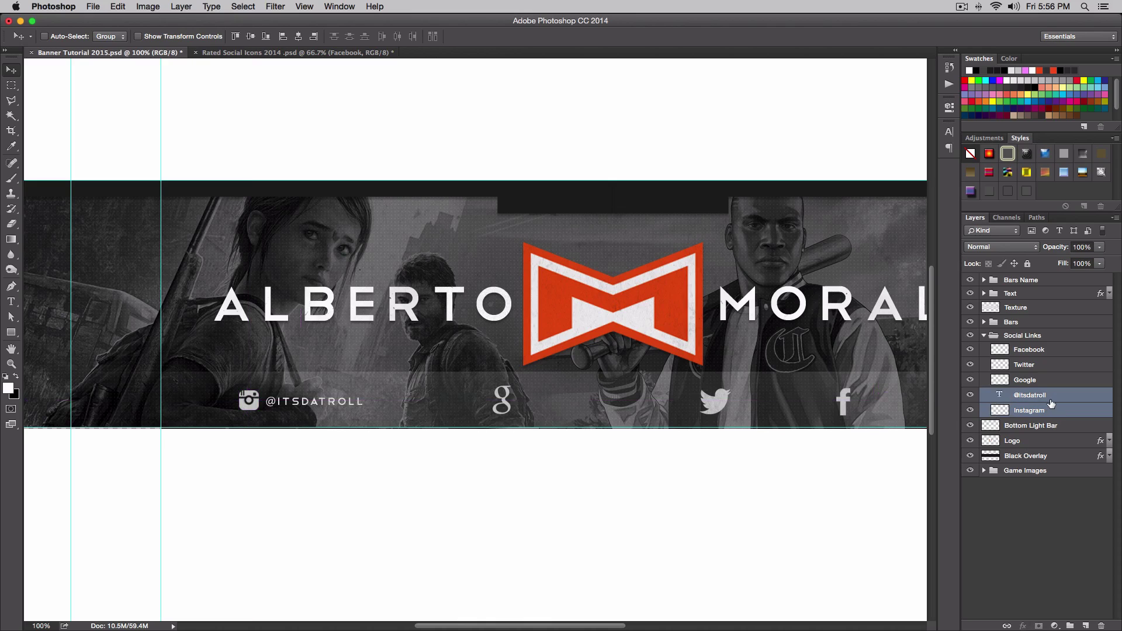
{"action": "key", "text": "super+g"}
{"action": "left_click_drag", "start_coordinate": [1045, 390], "coordinate": [1041, 407]}
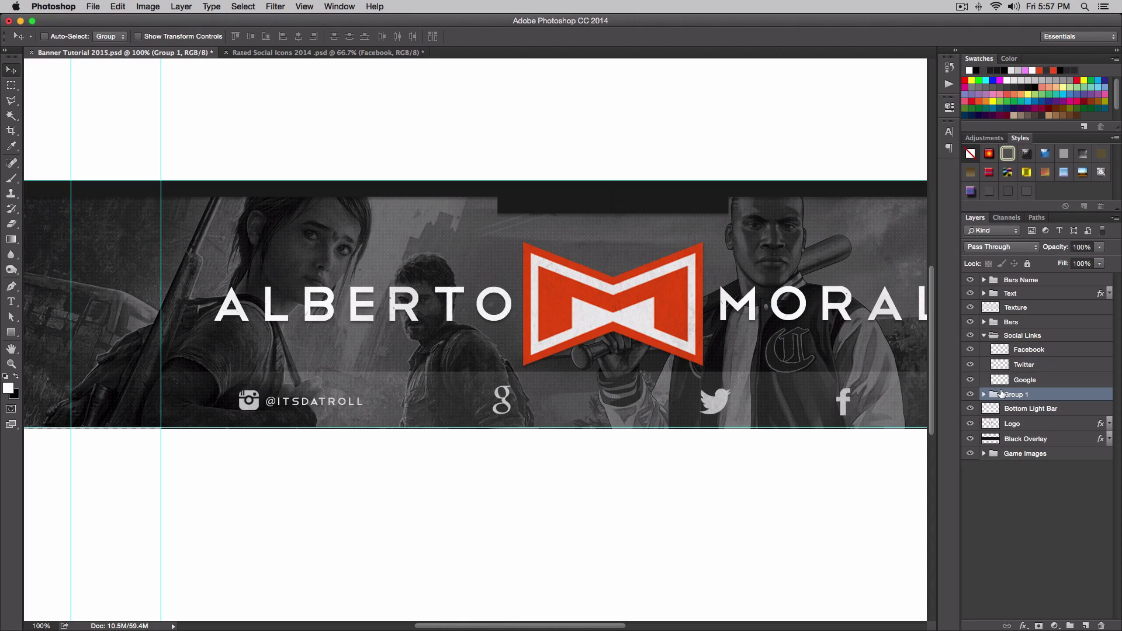
{"action": "double_click", "coordinate": [1017, 395]}
{"action": "type", "text": "Instagram"}
{"action": "key", "text": "Return"}
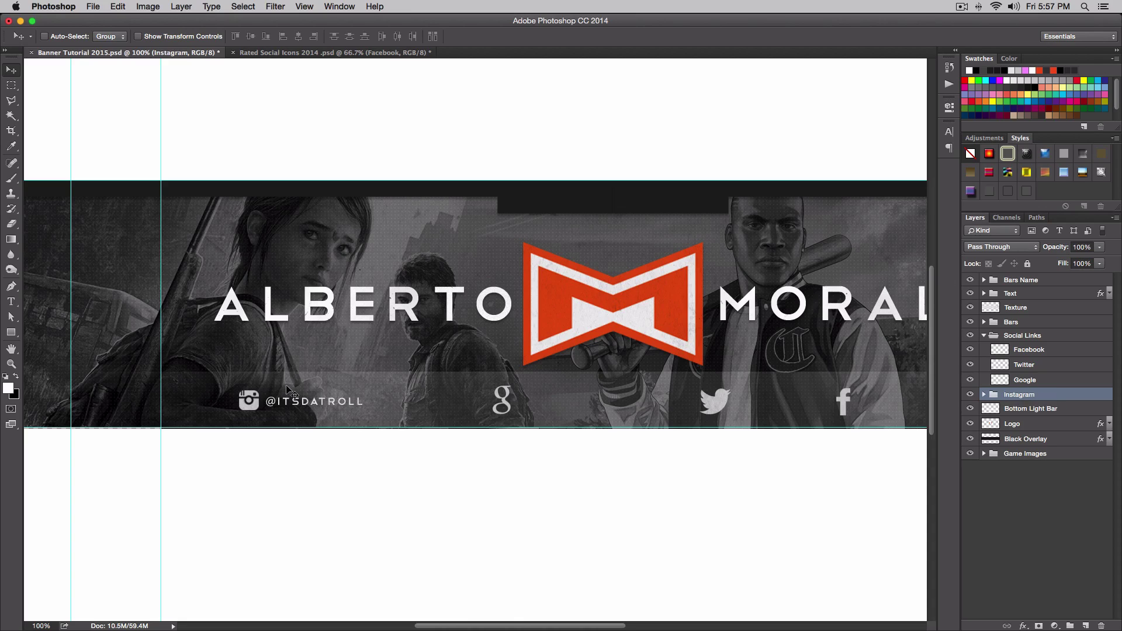
Step: Check the placement of the Instagram icon and handle against the document grid
{"action": "key", "text": "super+t"}
{"action": "key", "text": "super+apostrophe"}
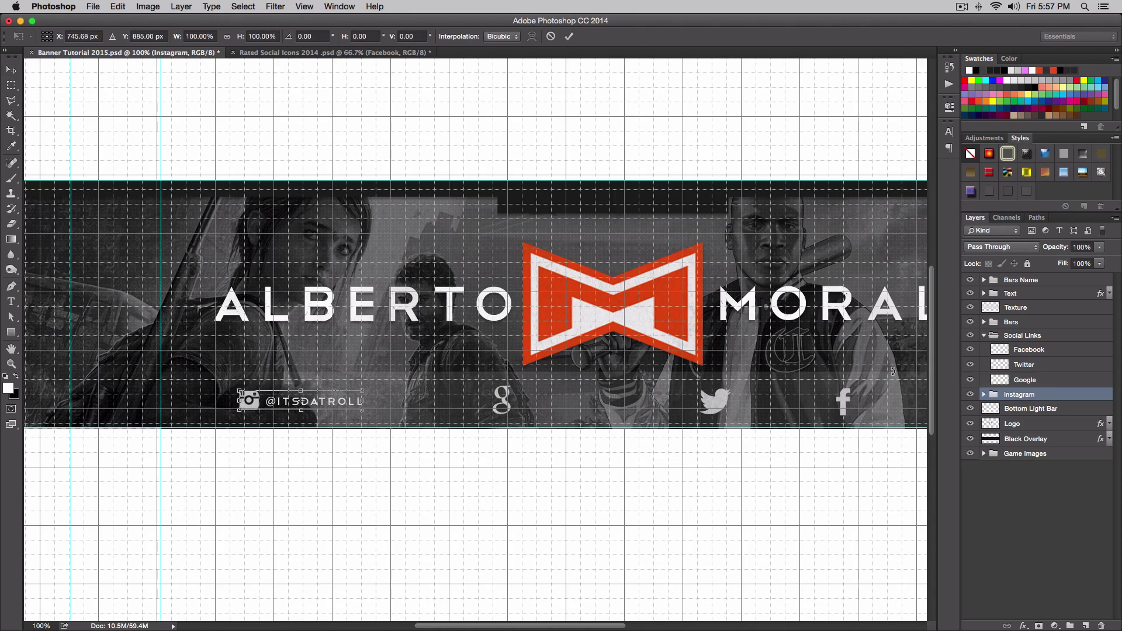
{"action": "key", "text": "super+apostrophe"}
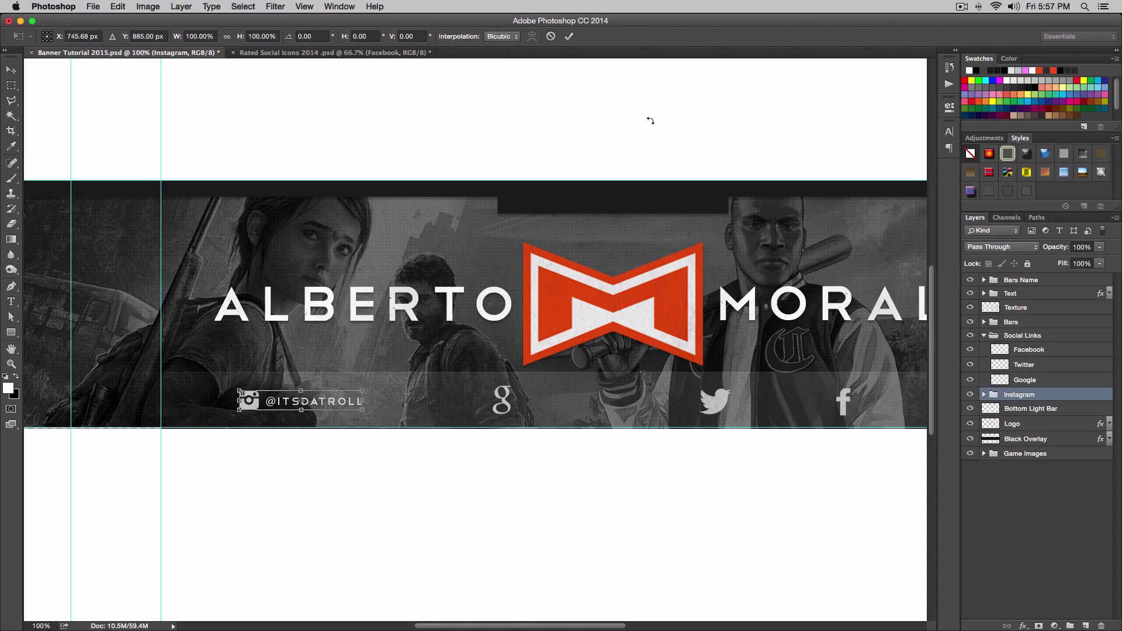
{"action": "left_click", "coordinate": [569, 36]}
Step: Scale down the icon layer inside the Instagram group so it better matches the handle text's height
{"action": "left_click", "coordinate": [984, 395]}
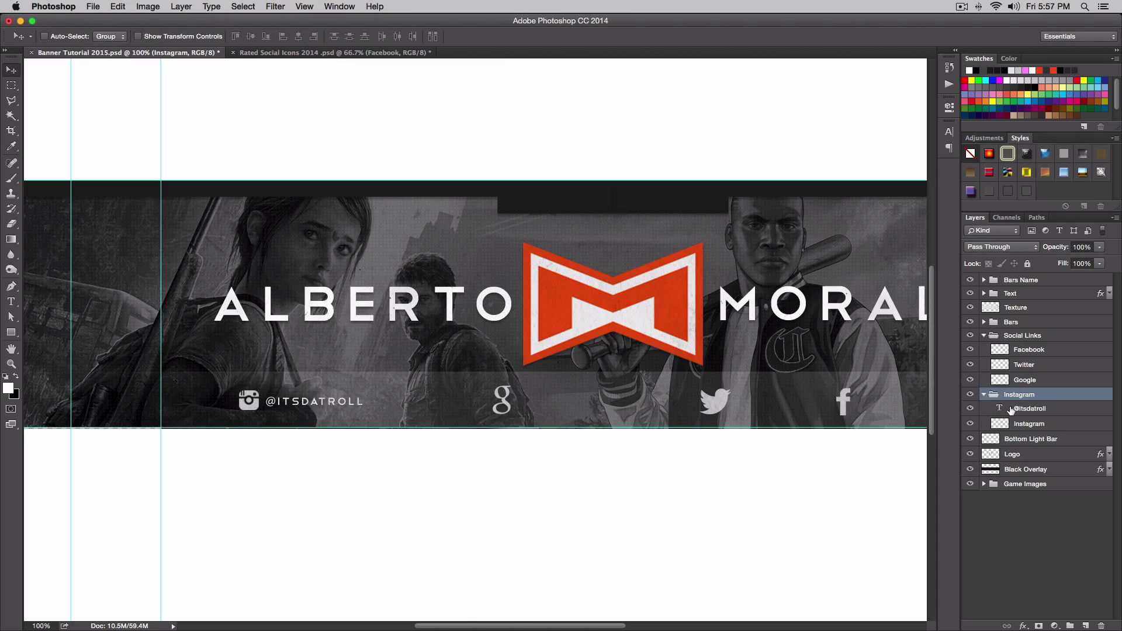
{"action": "left_click", "coordinate": [1039, 412]}
{"action": "left_click", "coordinate": [1040, 424]}
{"action": "key", "text": "super+t"}
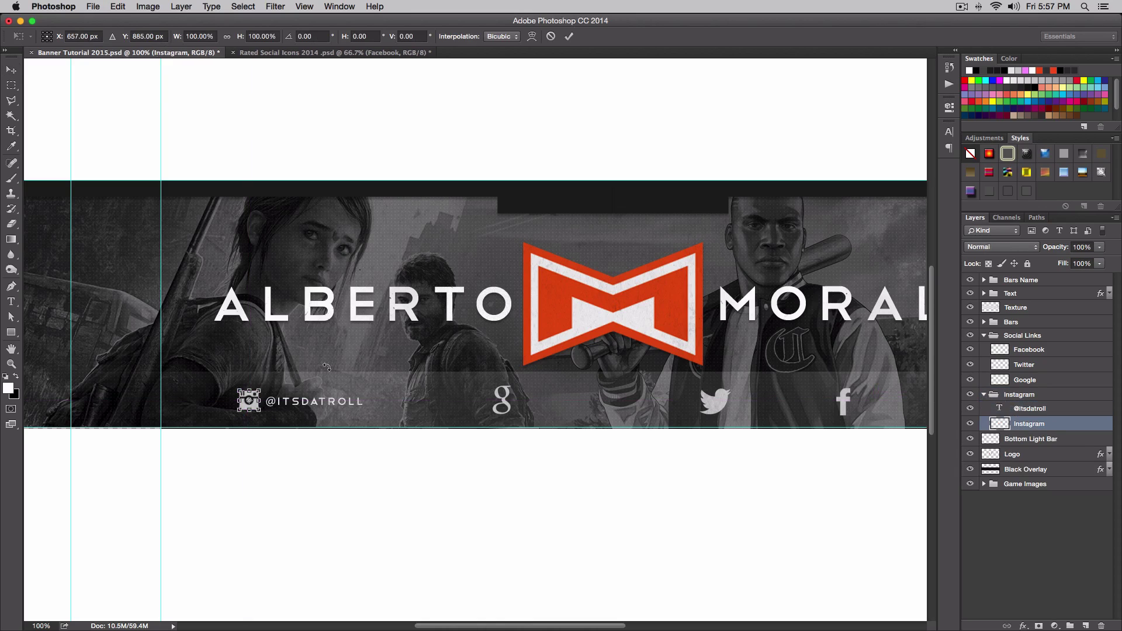
{"action": "left_click_drag", "start_coordinate": [252, 396], "coordinate": [250, 401]}
{"action": "key", "text": "Return"}
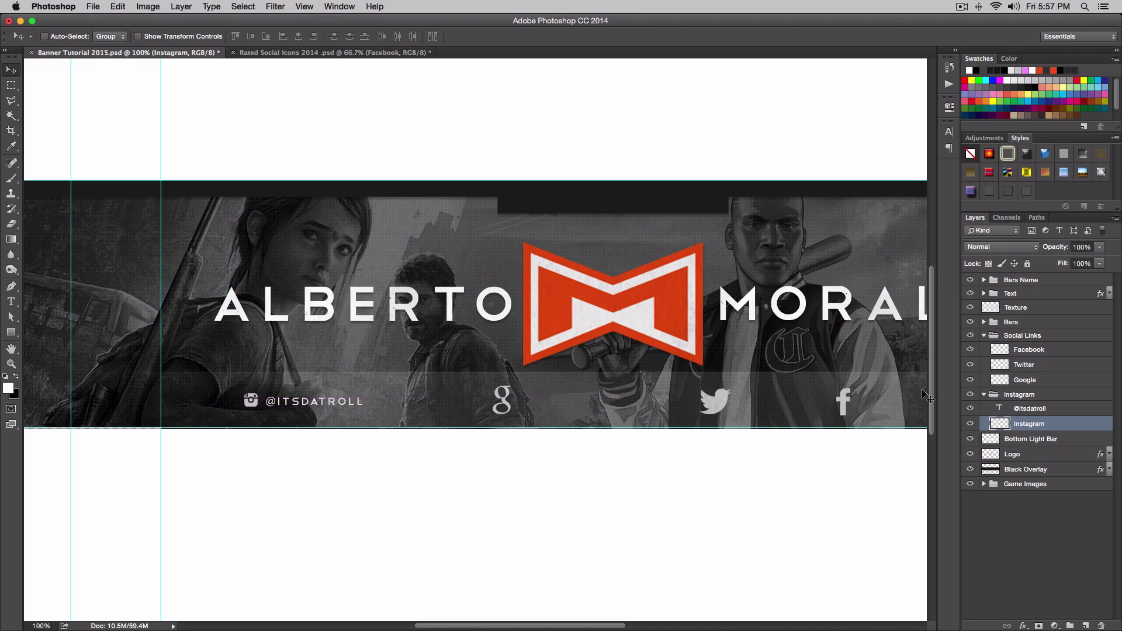
Step: Shrink the Instagram icon a bit further, keep it level with the handle text, and collapse the Instagram group
{"action": "key", "text": "super+t"}
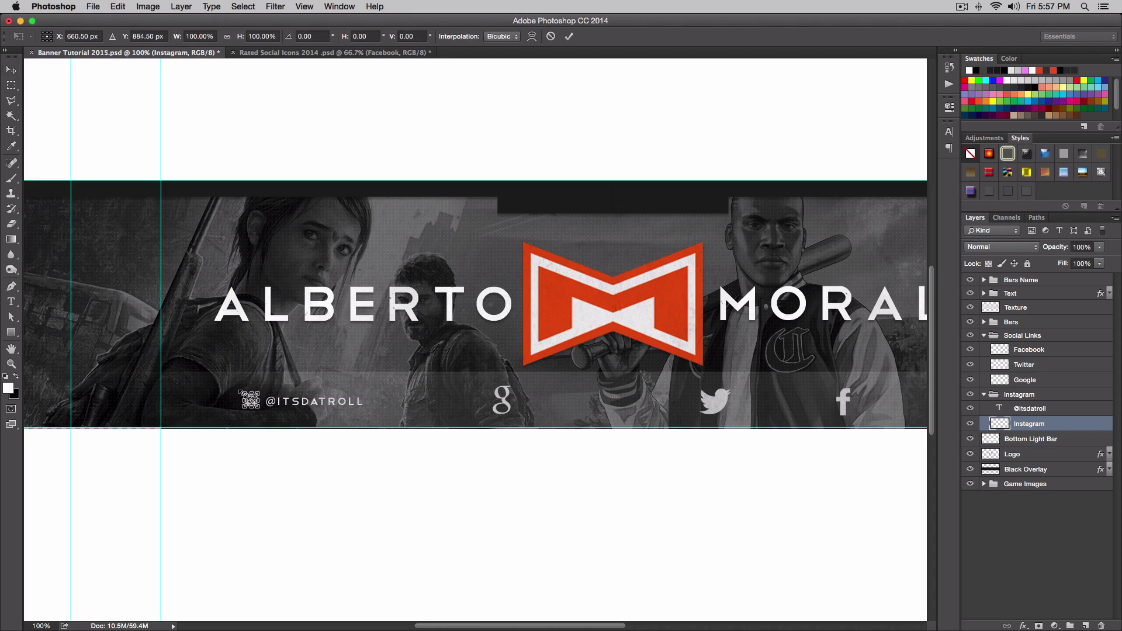
{"action": "key", "text": "Return"}
{"action": "left_click_drag", "start_coordinate": [241, 392], "coordinate": [240, 392]}
{"action": "key", "text": "super+t"}
{"action": "key", "text": "super+equal"}
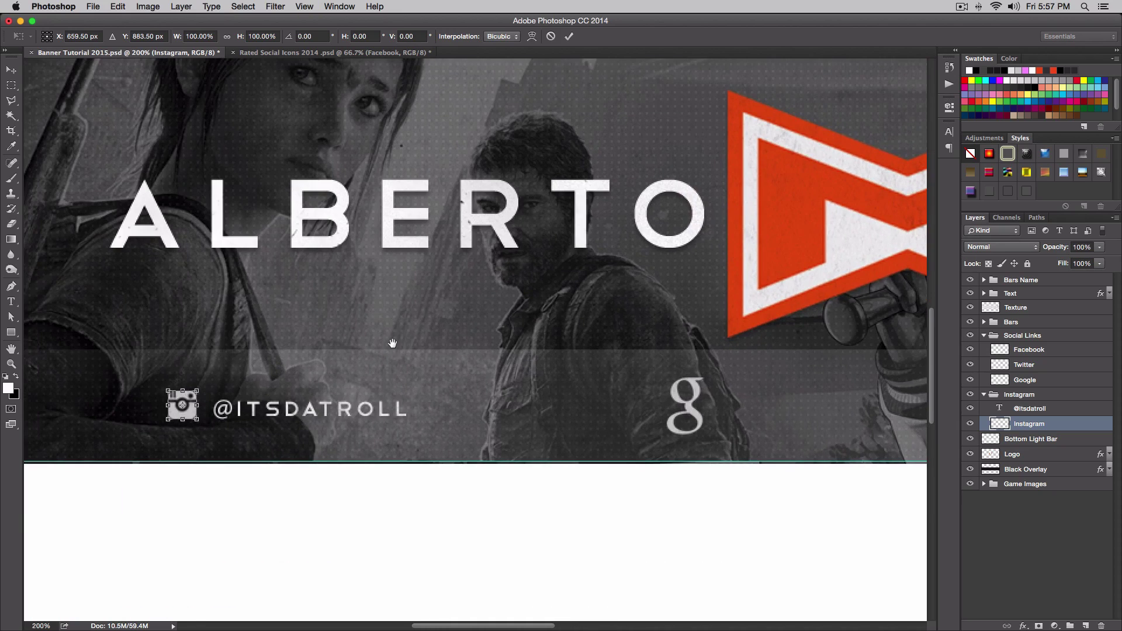
{"action": "left_click_drag", "start_coordinate": [163, 386], "coordinate": [173, 395]}
{"action": "key", "text": "Return"}
{"action": "key", "text": "super+0"}
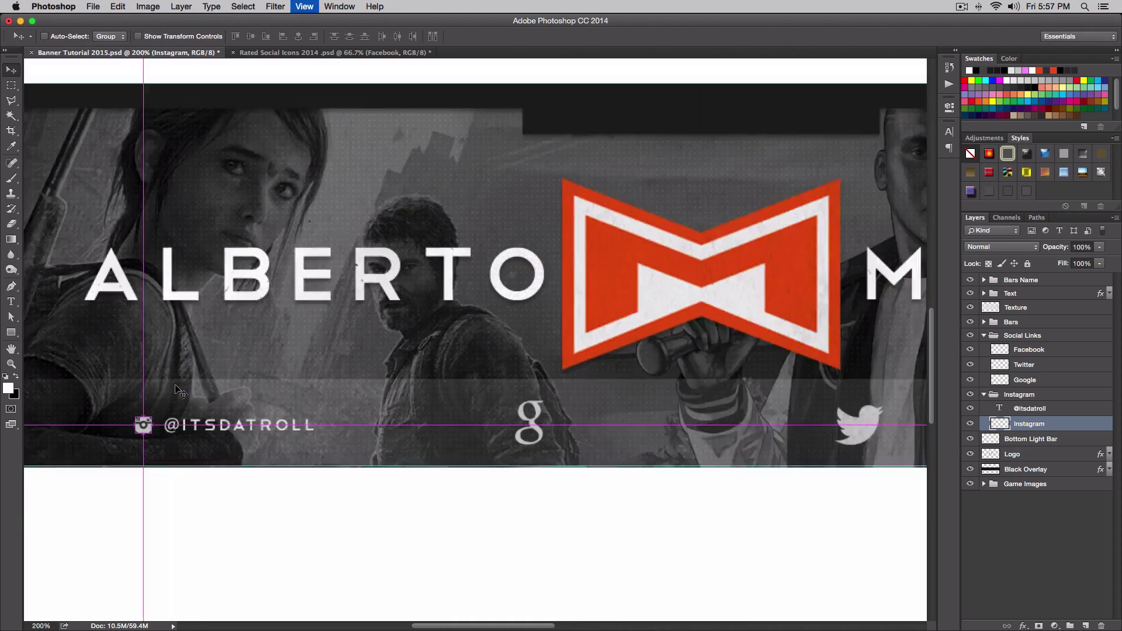
{"action": "key", "text": "super+equal"}
{"action": "key", "text": "super+equal"}
{"action": "key", "text": "super+equal"}
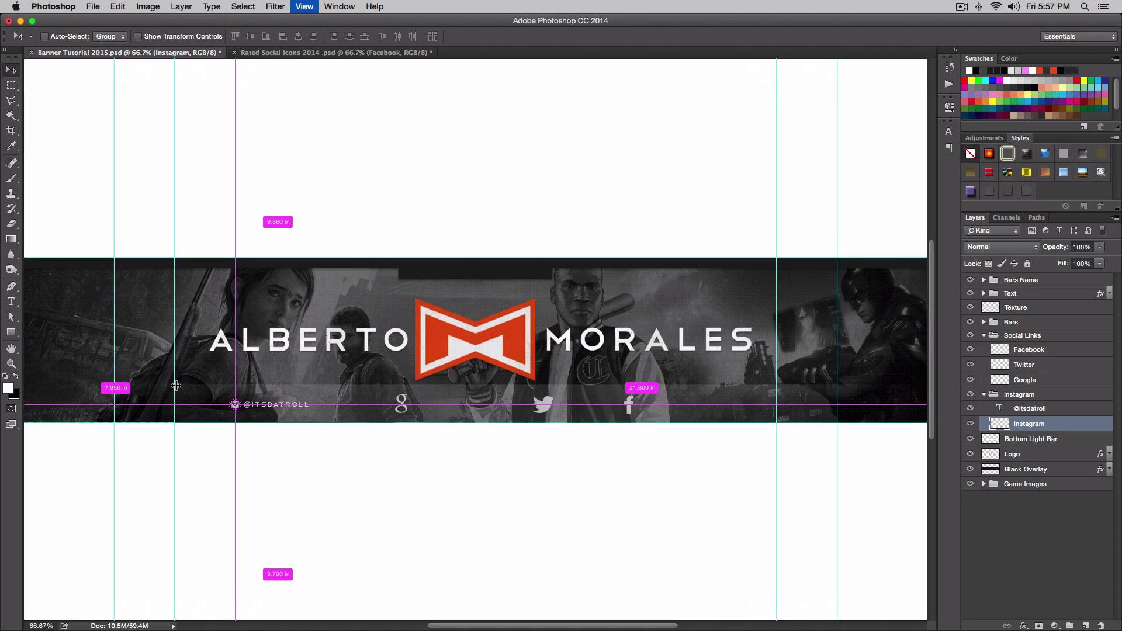
{"action": "key", "text": "super+minus"}
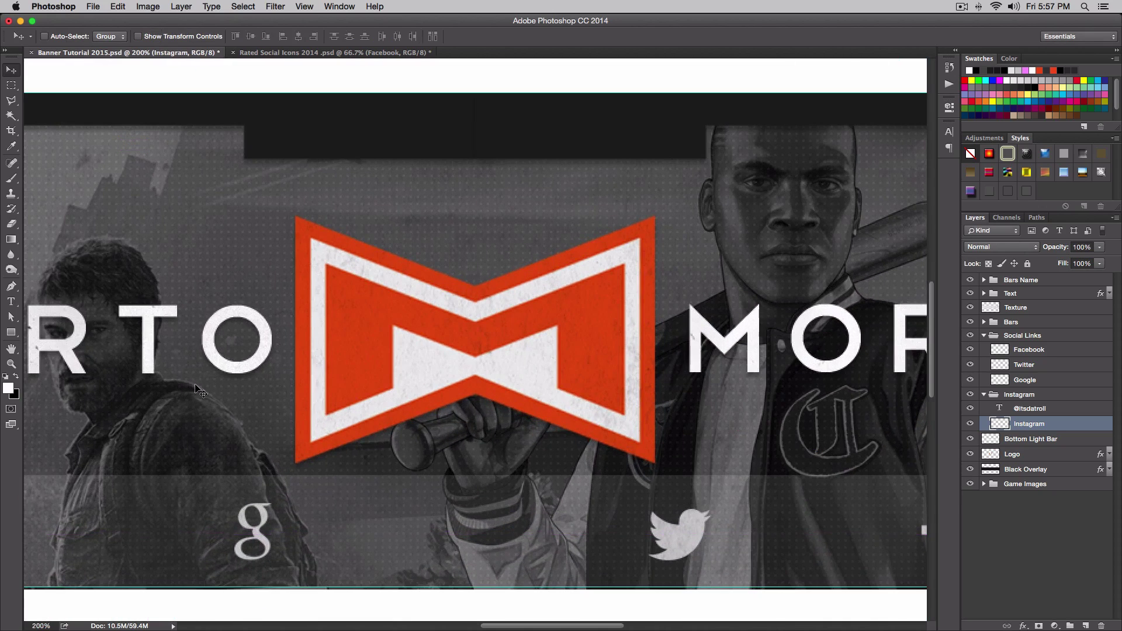
{"action": "left_click", "coordinate": [985, 395]}
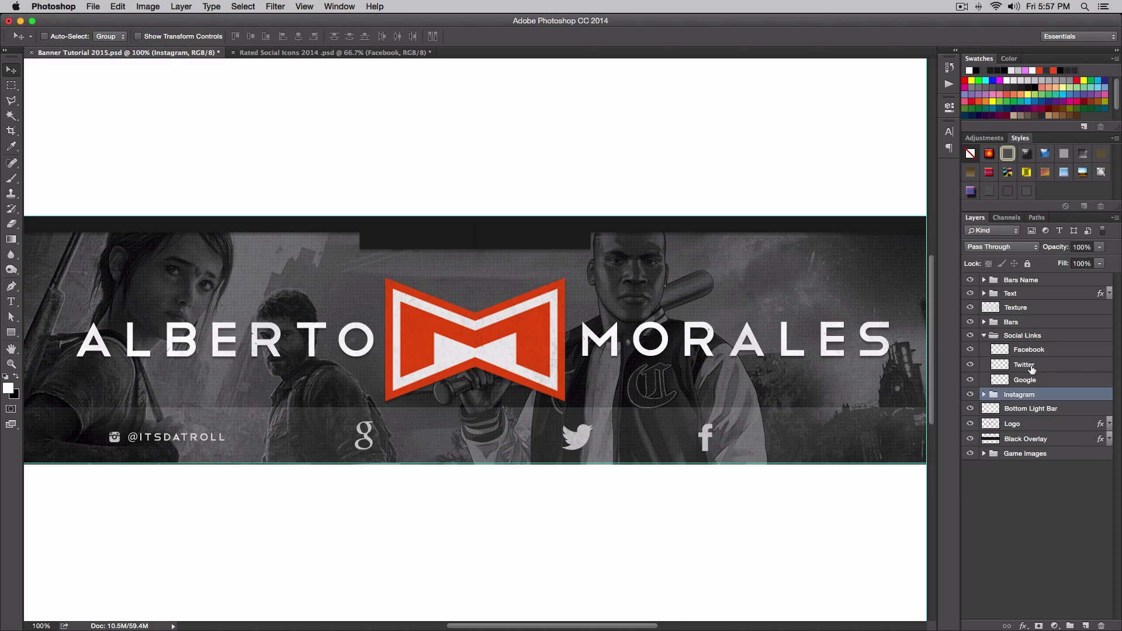
Step: Add the text "/kingtutspro" above the Google layer and place it beside the Google icon on the light bar
{"action": "left_click", "coordinate": [1033, 381]}
{"action": "key", "text": "t"}
{"action": "left_click", "coordinate": [397, 444]}
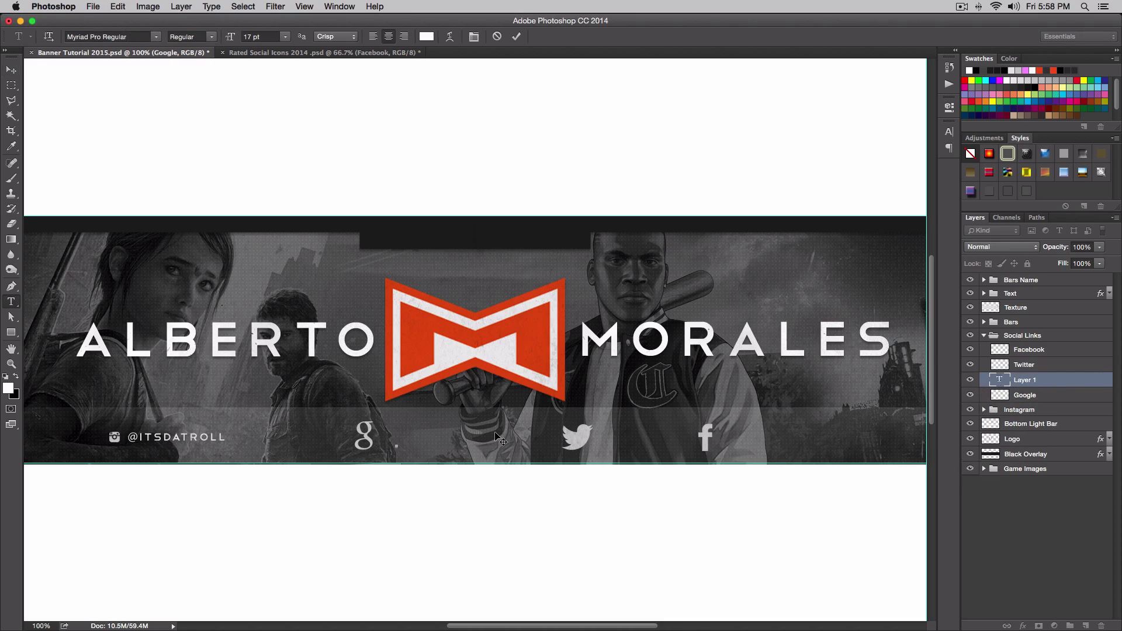
{"action": "type", "text": "kingtutspro"}
{"action": "key", "text": "ctrl+Return"}
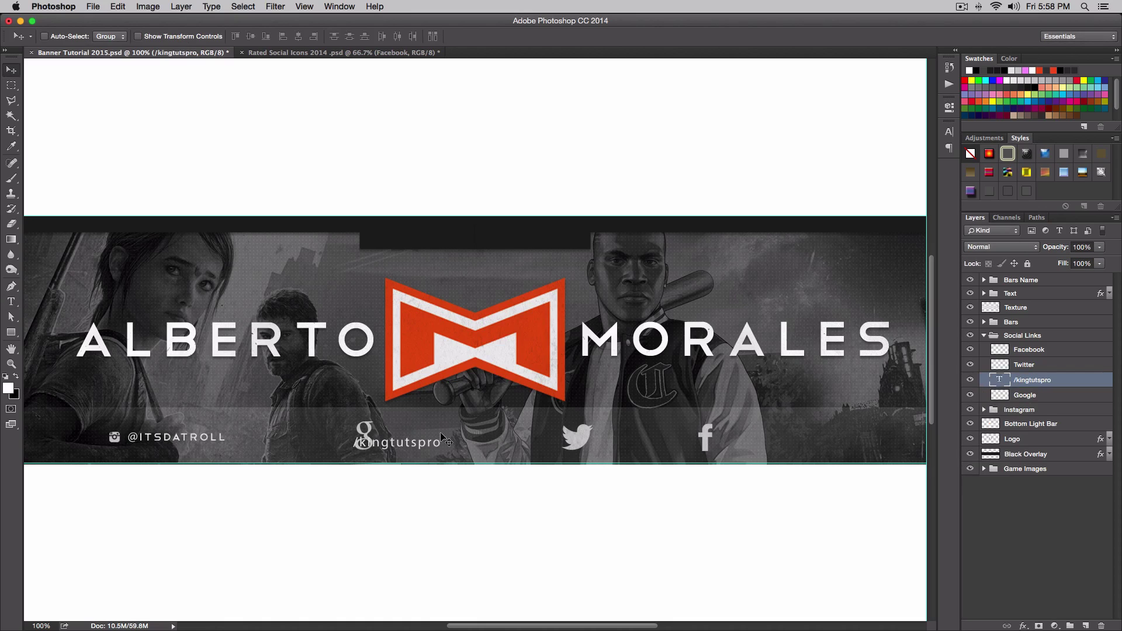
{"action": "left_click_drag", "start_coordinate": [440, 433], "coordinate": [464, 428]}
Step: Set the tracking of the Google handle text to 0 and shift it closer to the Google icon
{"action": "triple_click", "coordinate": [424, 440]}
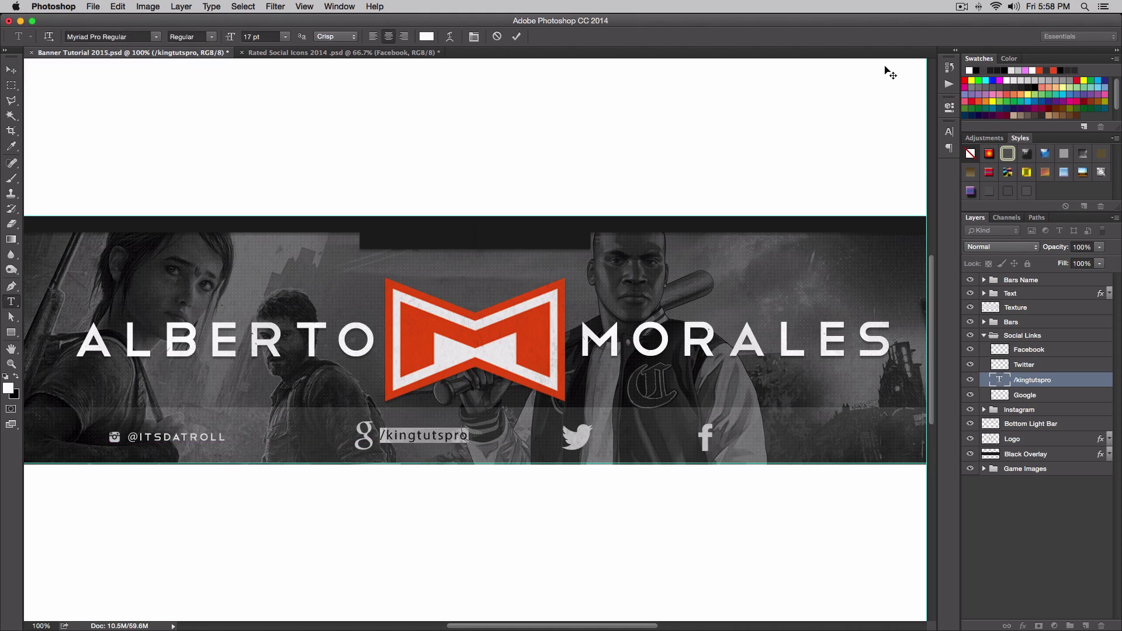
{"action": "left_click", "coordinate": [948, 130]}
{"action": "left_click", "coordinate": [948, 130]}
{"action": "left_click", "coordinate": [948, 130]}
{"action": "left_click", "coordinate": [929, 169]}
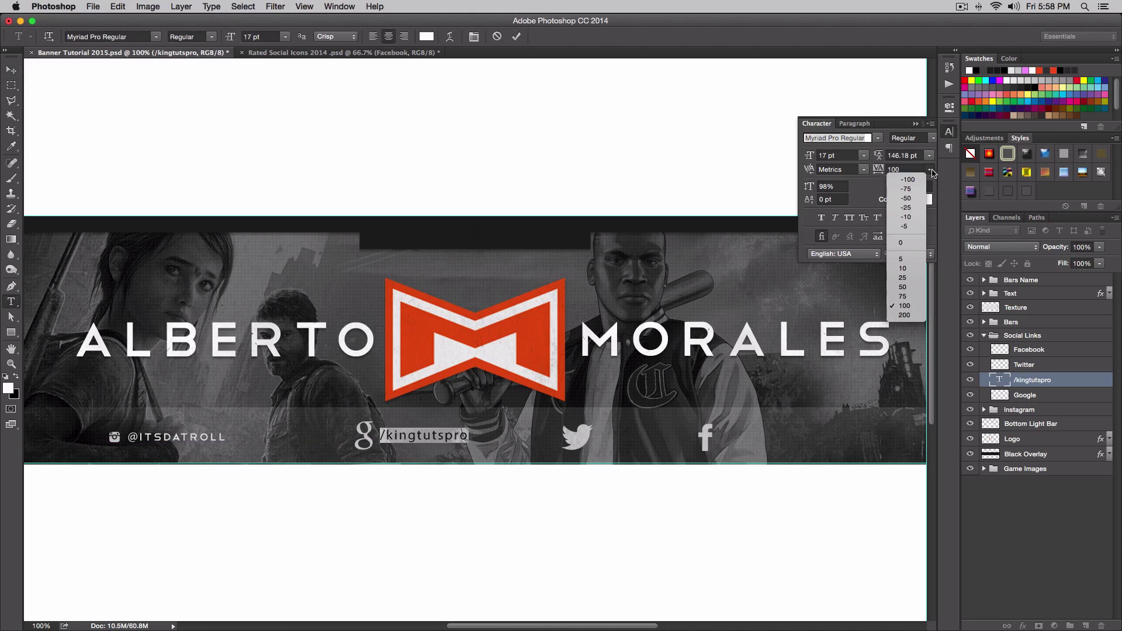
{"action": "left_click", "coordinate": [907, 242]}
{"action": "key", "text": "super+Return"}
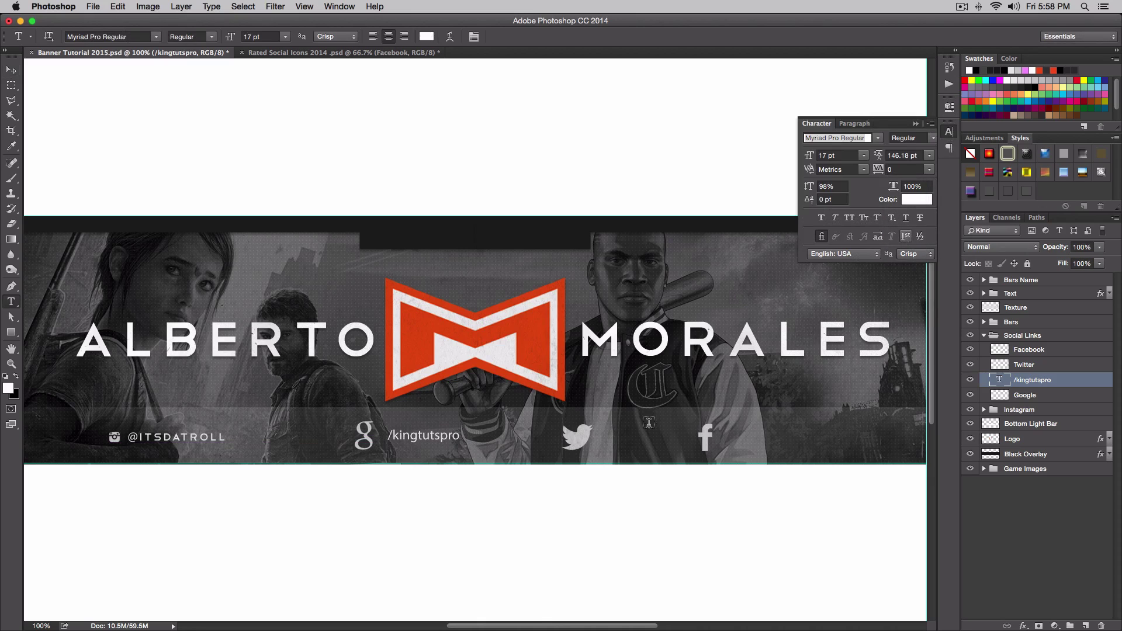
{"action": "key", "text": "v"}
{"action": "left_click_drag", "start_coordinate": [439, 442], "coordinate": [430, 442]}
Step: Change the Google handle's font to Telegrafico Regular and move the text right so it clears the icon
{"action": "double_click", "coordinate": [431, 439]}
{"action": "key", "text": "super+a"}
{"action": "left_click", "coordinate": [127, 36]}
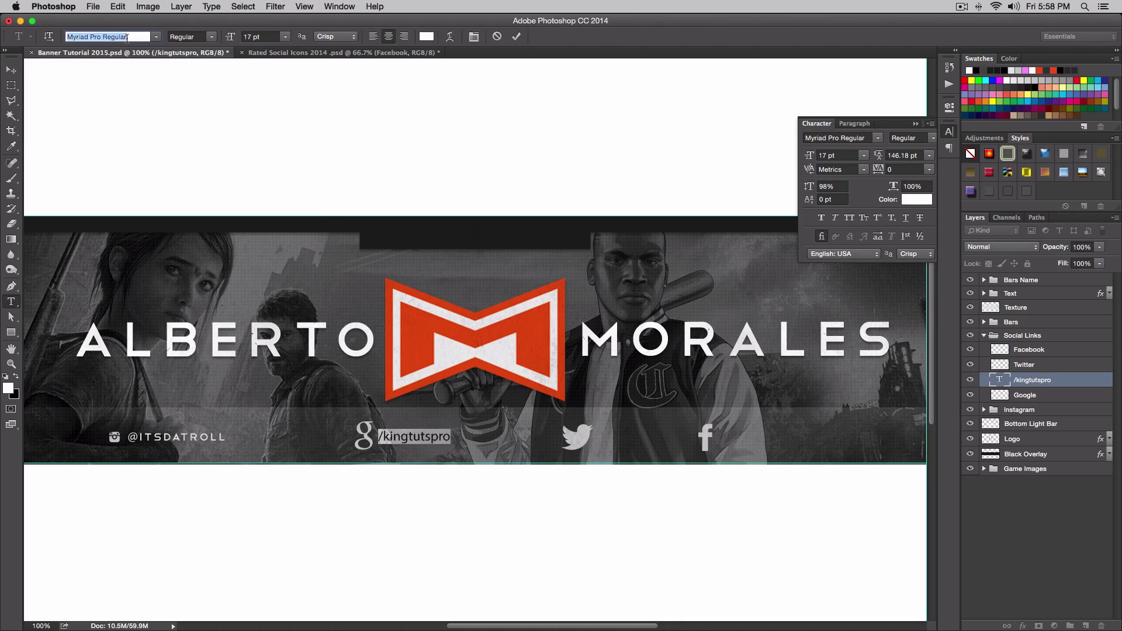
{"action": "type", "text": "telegr"}
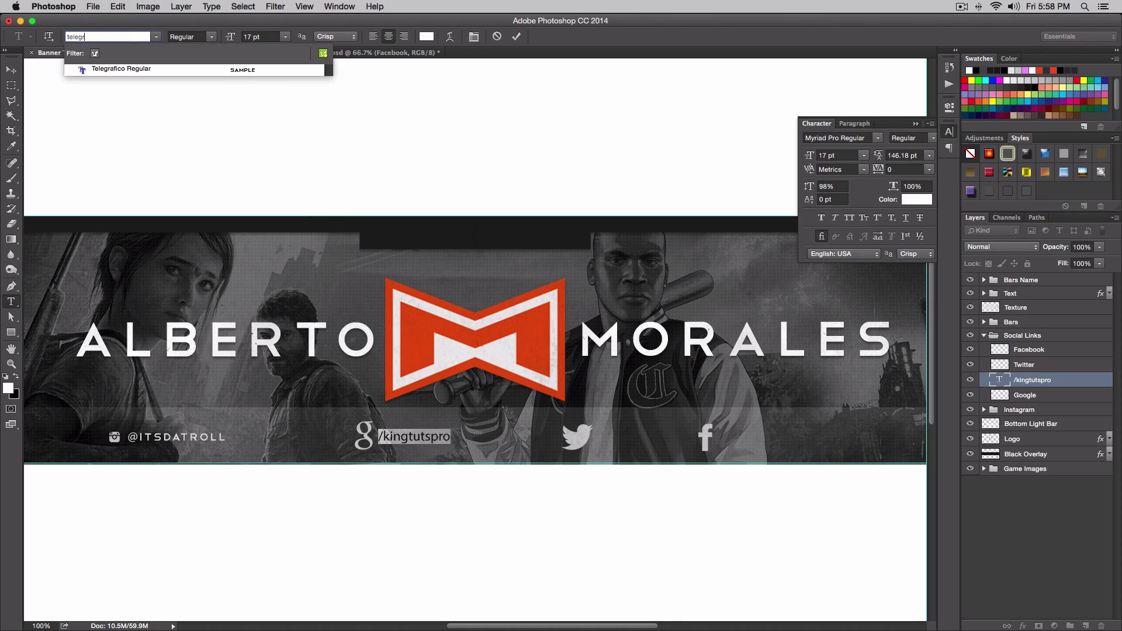
{"action": "key", "text": "Down"}
{"action": "left_click", "coordinate": [123, 70]}
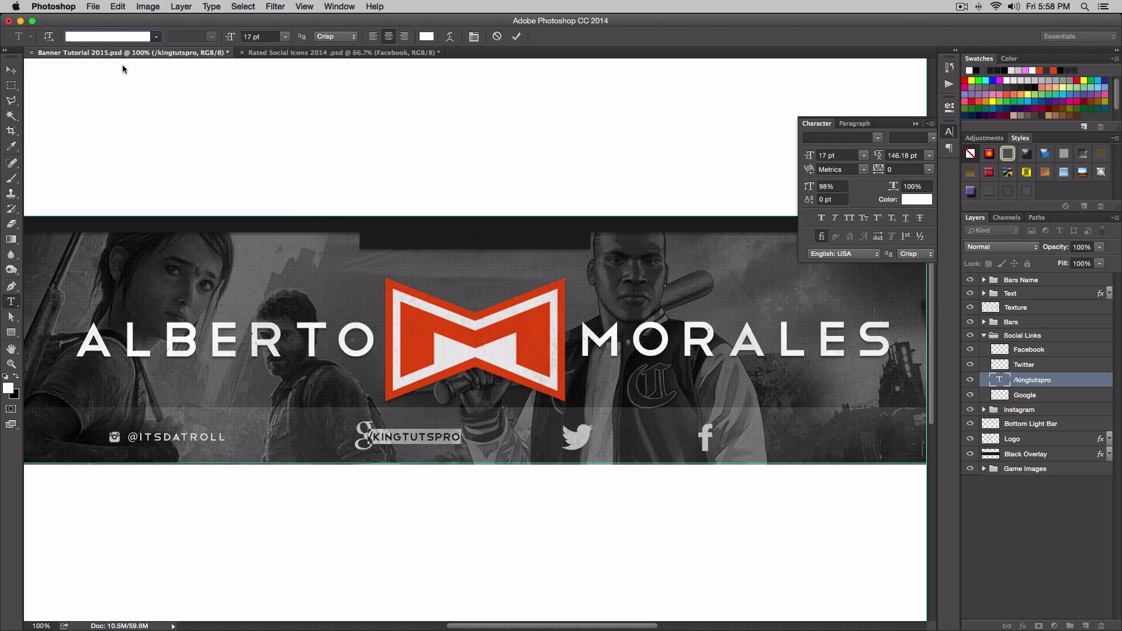
{"action": "key", "text": "super+Return"}
{"action": "key", "text": "v"}
{"action": "key", "text": "shift+Right"}
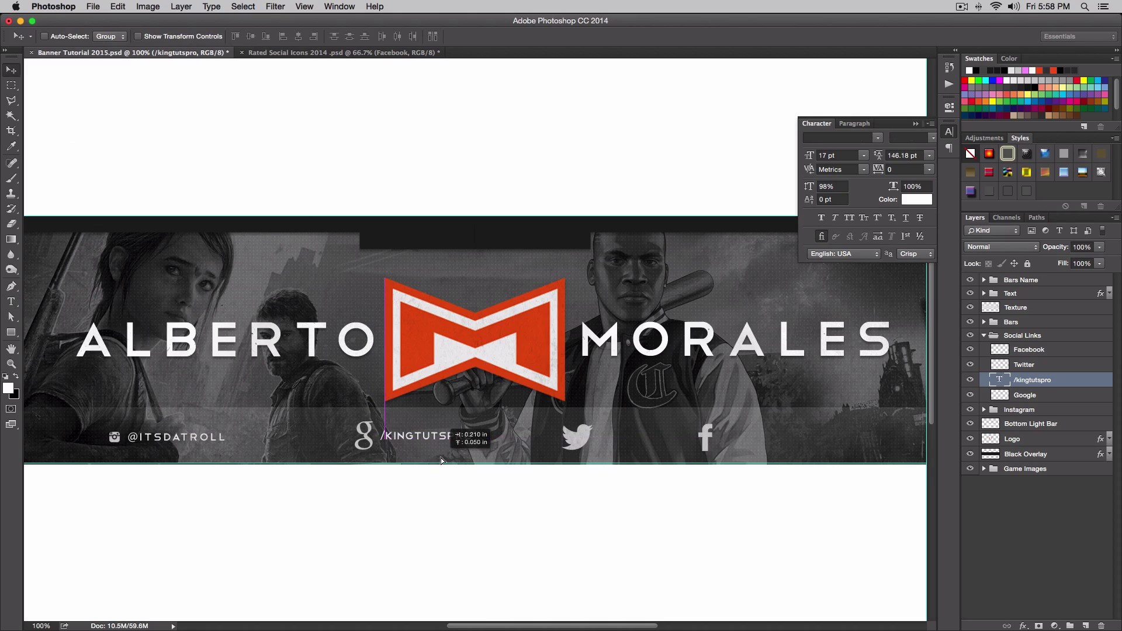
{"action": "key", "text": "Right"}
{"action": "key", "text": "Right"}
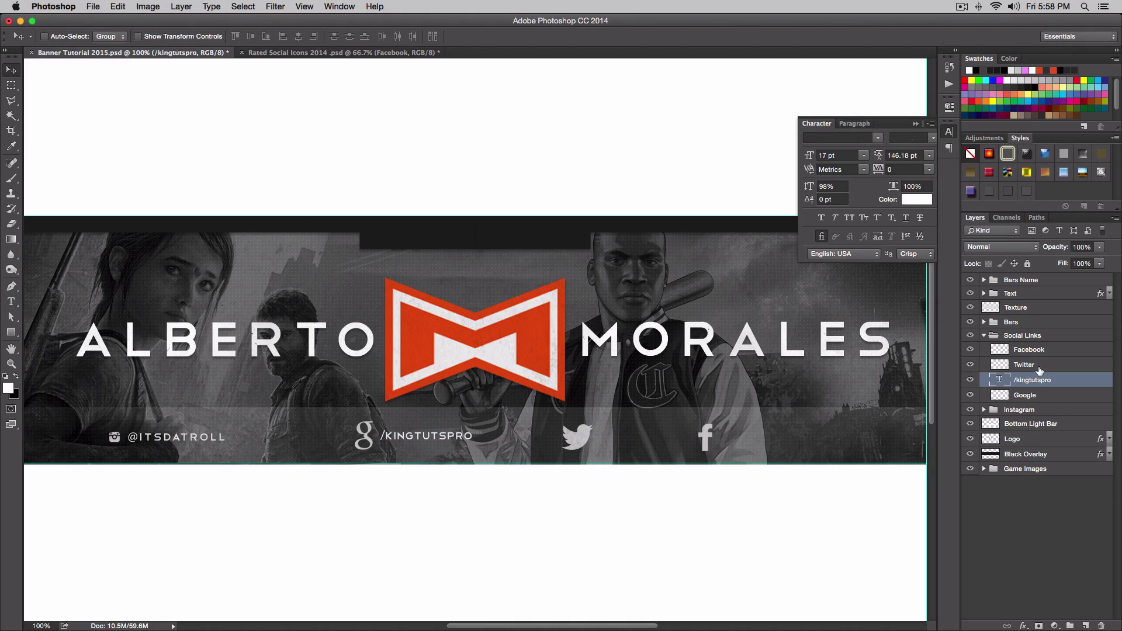
Step: Expand the Instagram group and make its handle text layer active for text editing
{"action": "left_click", "coordinate": [1017, 410]}
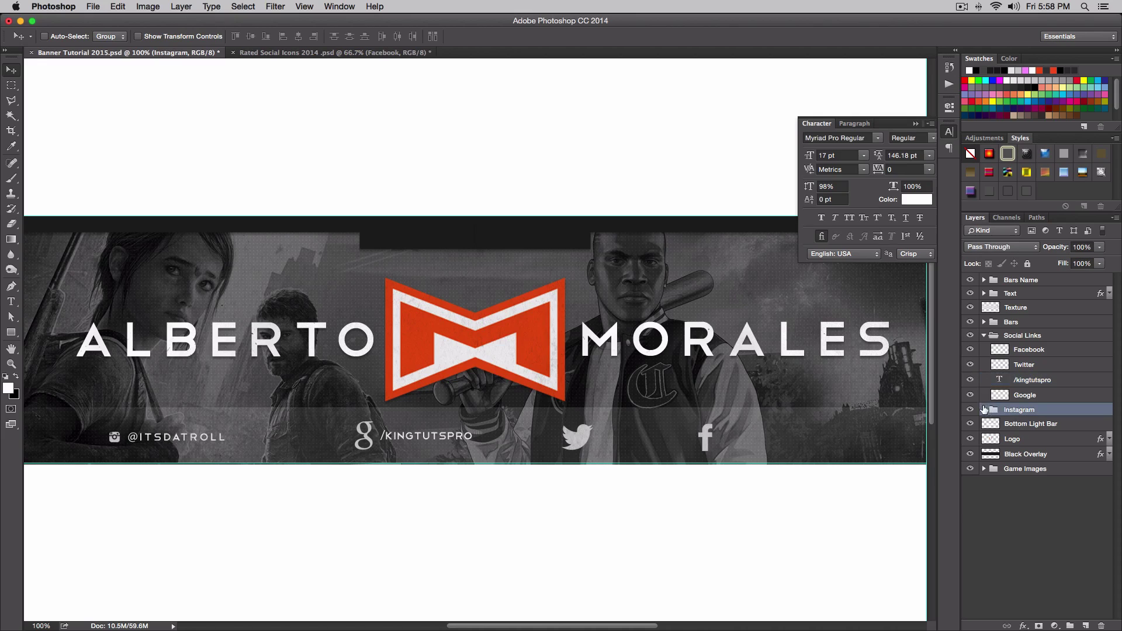
{"action": "left_click", "coordinate": [983, 410]}
{"action": "left_click", "coordinate": [1032, 428]}
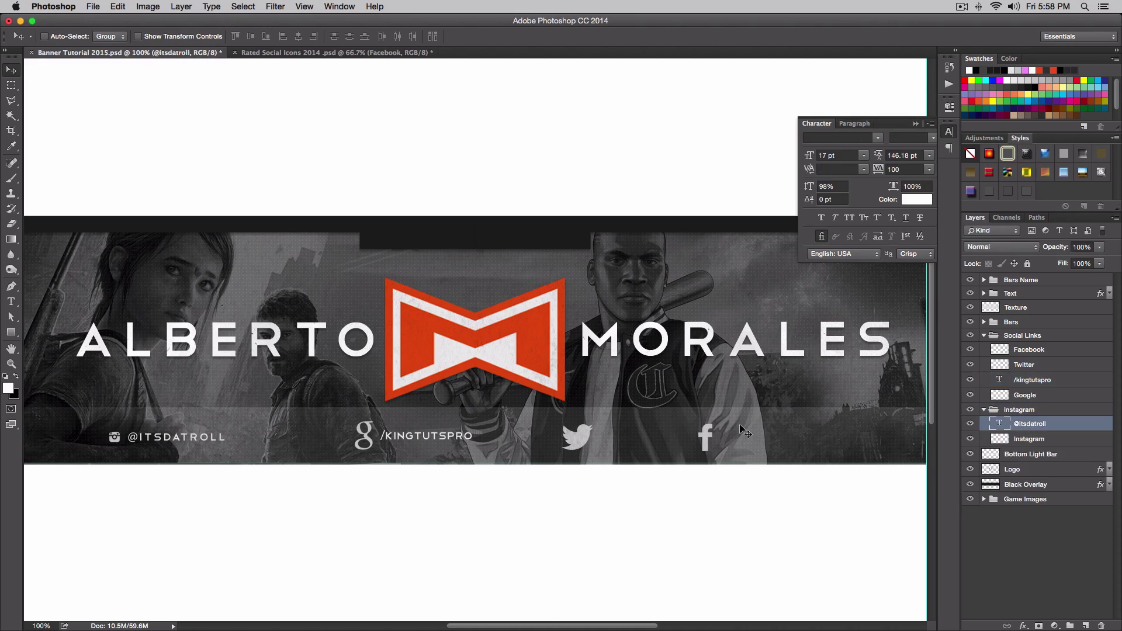
{"action": "key", "text": "t"}
{"action": "left_click", "coordinate": [245, 374]}
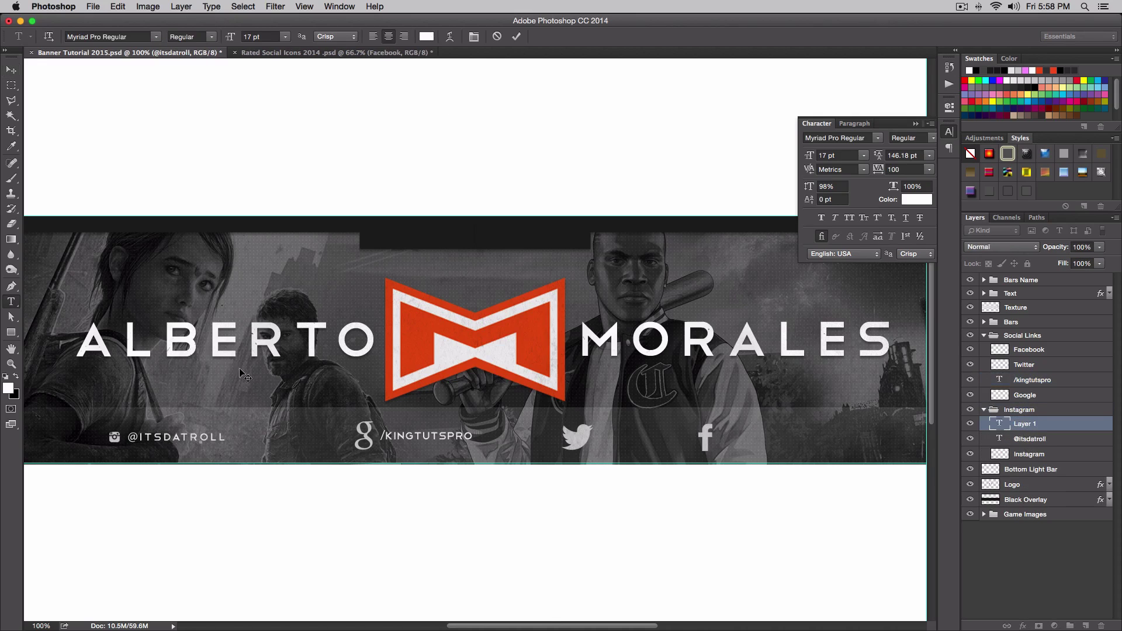
{"action": "left_click", "coordinate": [497, 36]}
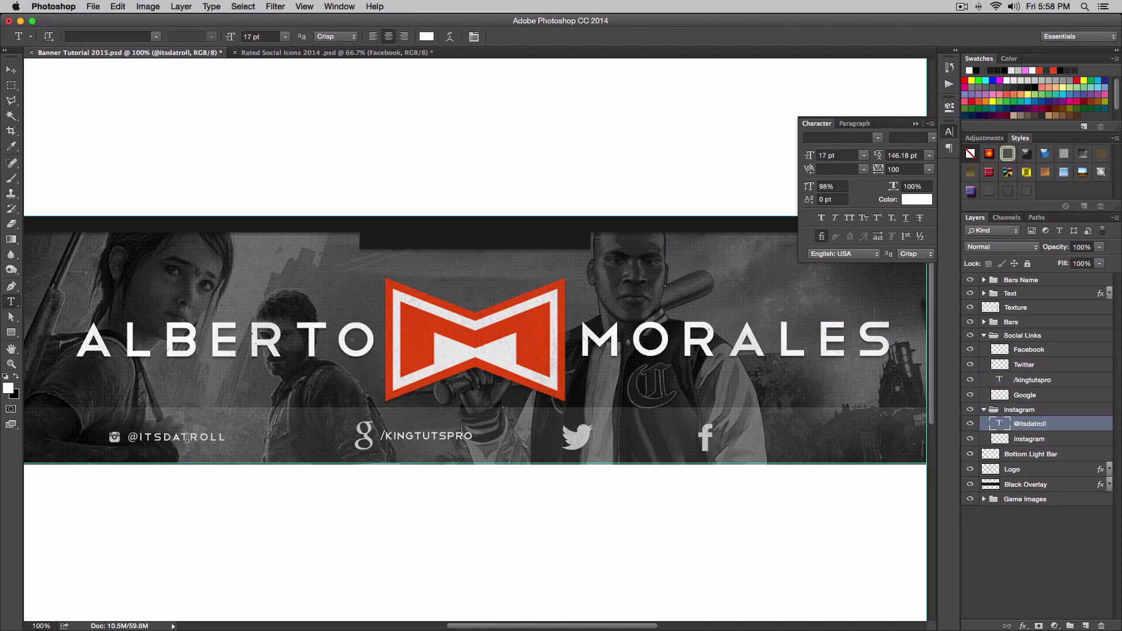
Step: Try to apply the Telegrafico Regular font to the whole Instagram handle text
{"action": "left_click", "coordinate": [187, 442]}
{"action": "key", "text": "super+a"}
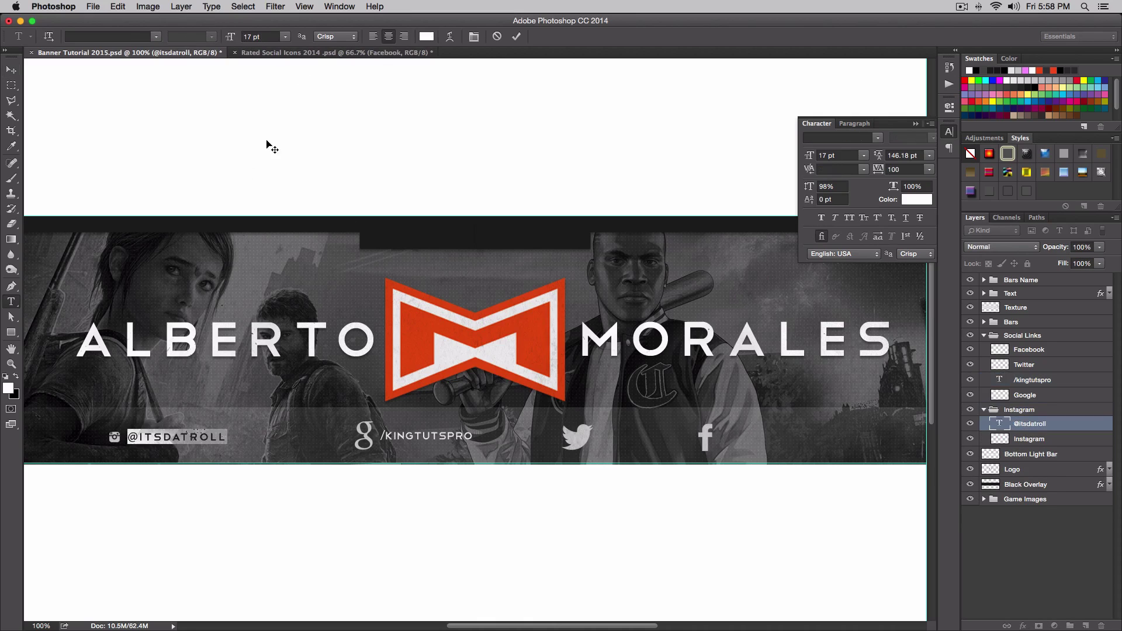
{"action": "left_click", "coordinate": [143, 37]}
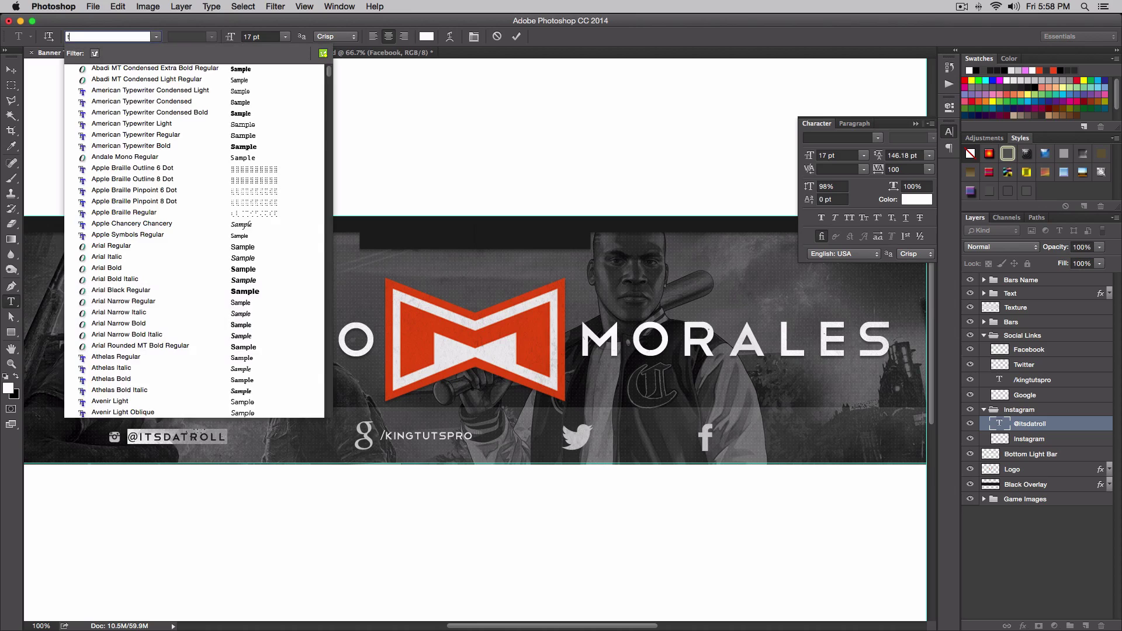
{"action": "type", "text": "te"}
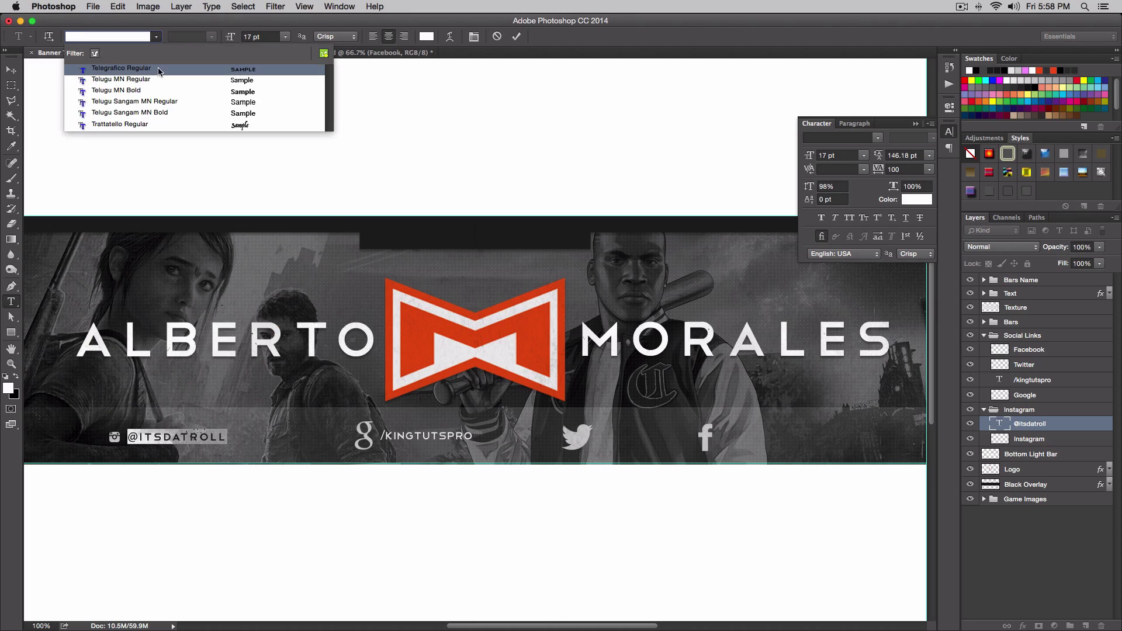
{"action": "key", "text": "Escape"}
Step: Set the Instagram handle's tracking to 0, realign the text beside its icon, and close the character settings
{"action": "double_click", "coordinate": [190, 437]}
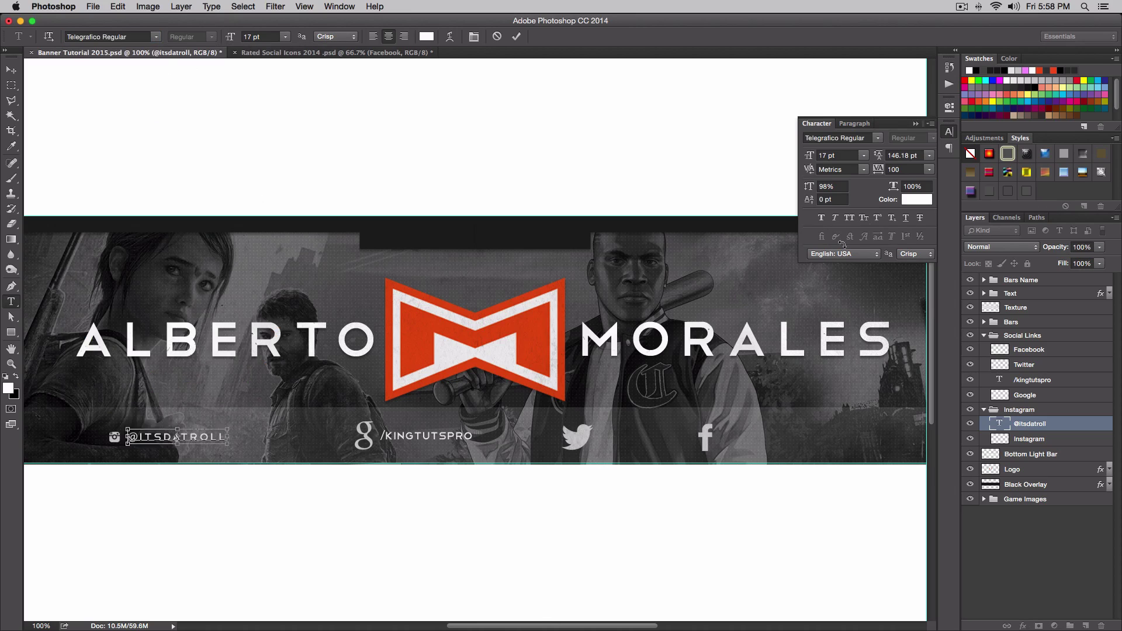
{"action": "left_click", "coordinate": [929, 170]}
{"action": "left_click", "coordinate": [913, 245]}
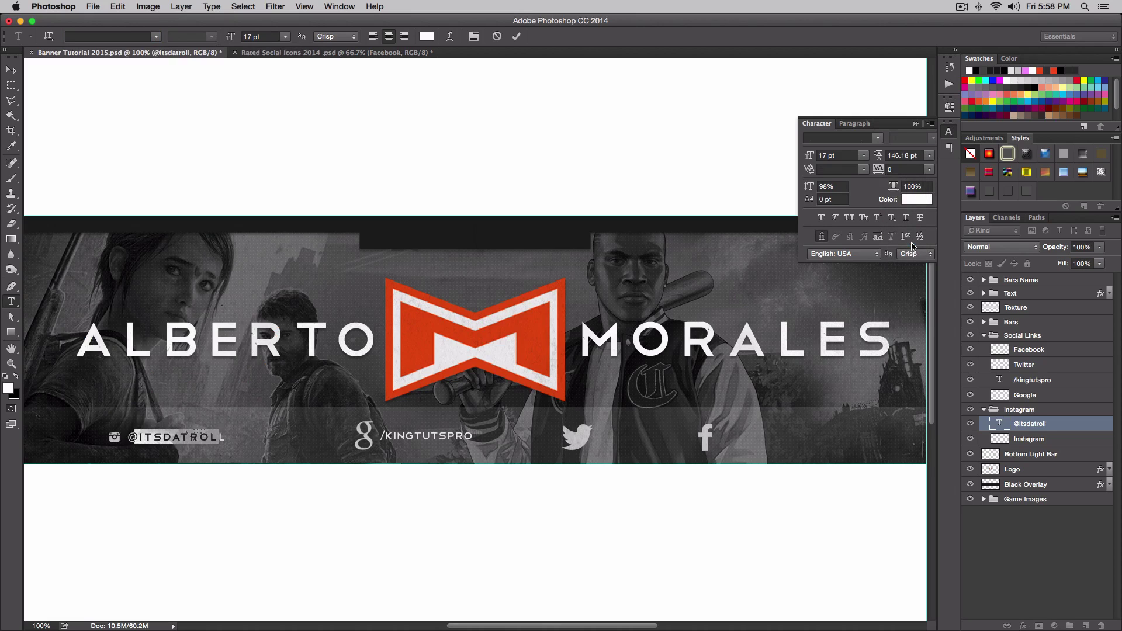
{"action": "key", "text": "super+Return"}
{"action": "key", "text": "v"}
{"action": "left_click_drag", "start_coordinate": [189, 439], "coordinate": [191, 441]}
{"action": "left_click", "coordinate": [916, 123]}
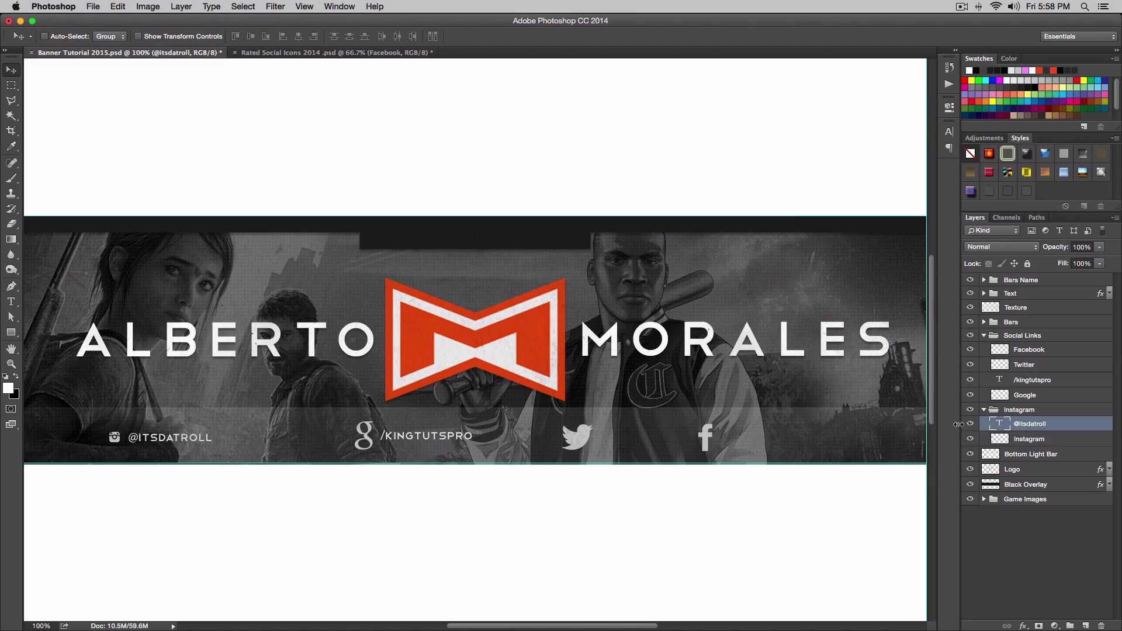
Step: Group the Google icon and its handle text layer and name the group "Google"
{"action": "left_click", "coordinate": [1022, 396]}
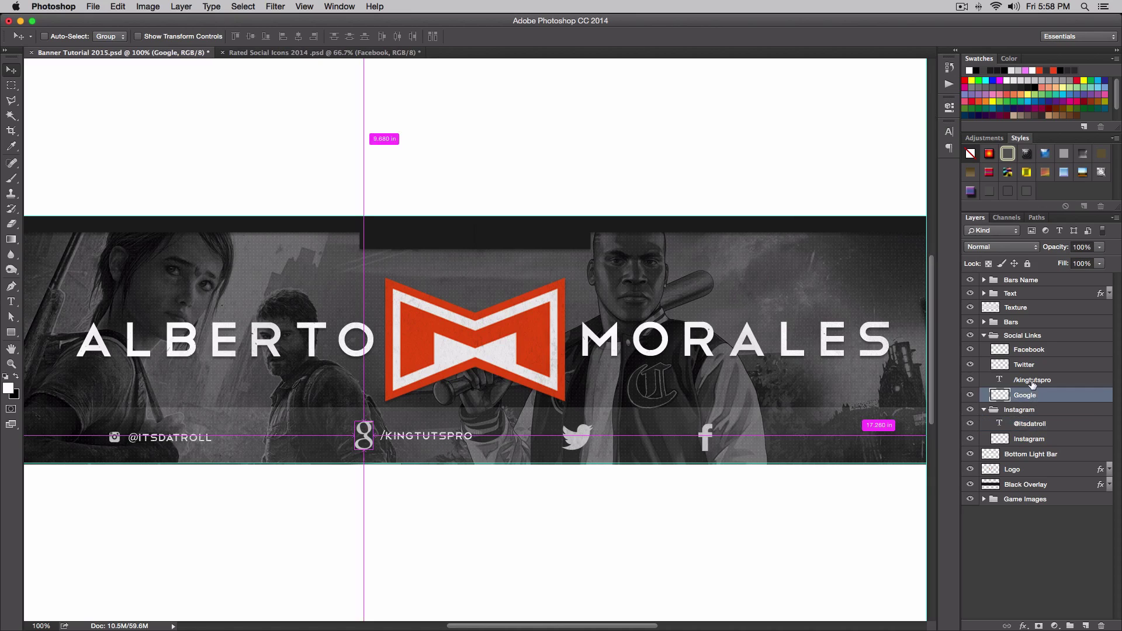
{"action": "left_click", "coordinate": [1027, 380], "text": "shift"}
{"action": "key", "text": "super+g"}
{"action": "double_click", "coordinate": [1026, 380]}
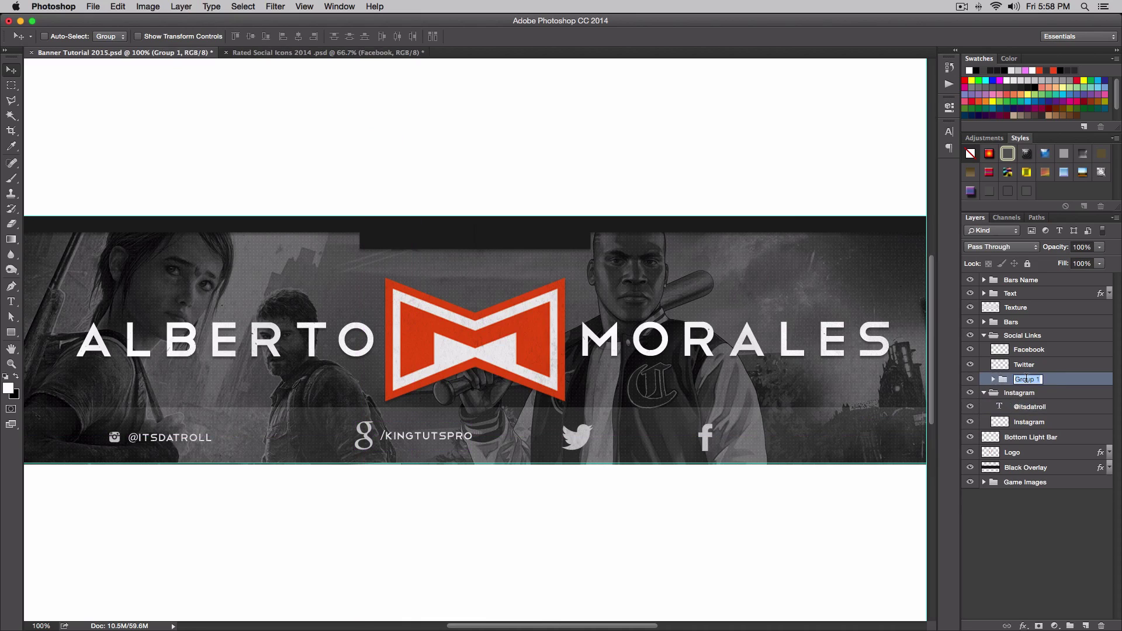
{"action": "type", "text": "Google"}
{"action": "key", "text": "Return"}
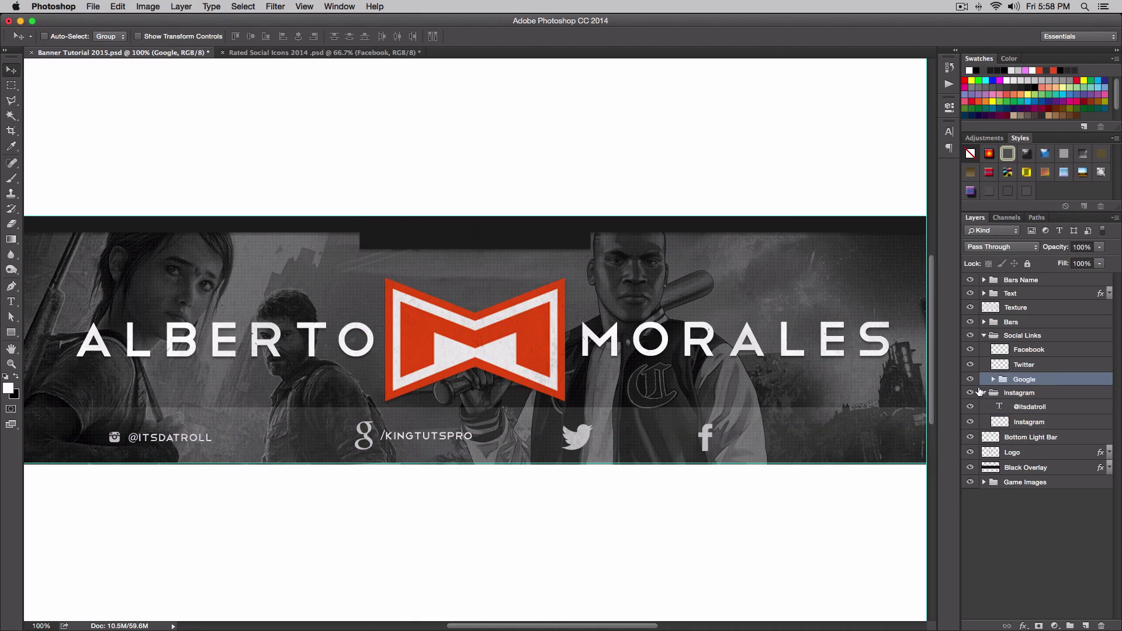
Step: Collapse the Instagram and Google groups and move the Google group out of Social Links, directly above Instagram
{"action": "left_click", "coordinate": [970, 393]}
{"action": "left_click", "coordinate": [985, 393]}
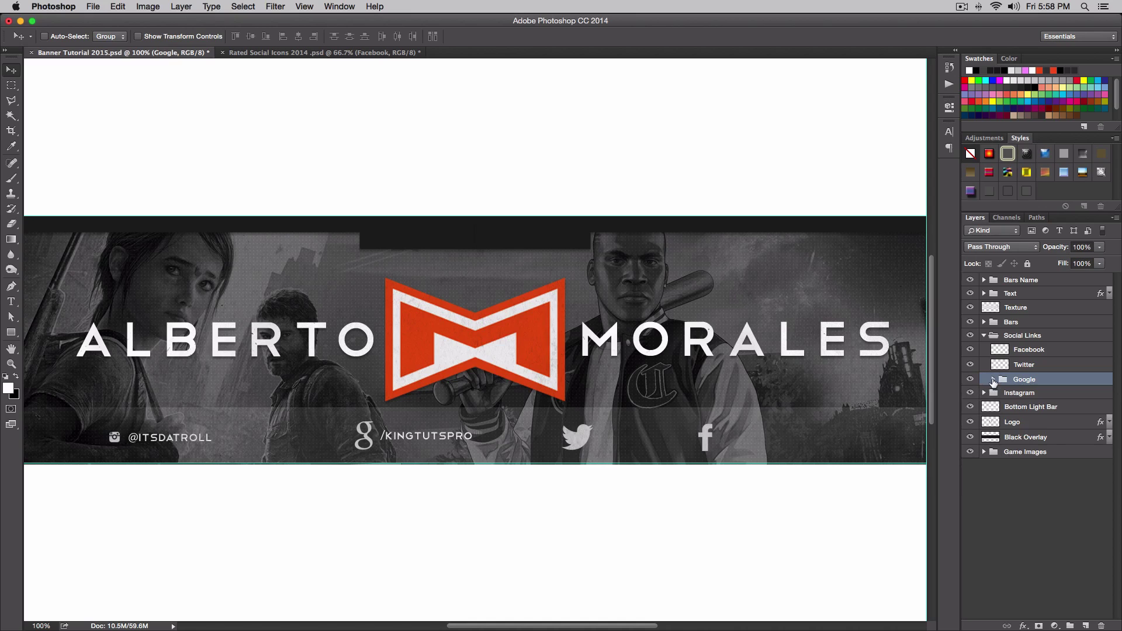
{"action": "left_click", "coordinate": [993, 379]}
{"action": "left_click", "coordinate": [993, 379]}
{"action": "left_click", "coordinate": [993, 379]}
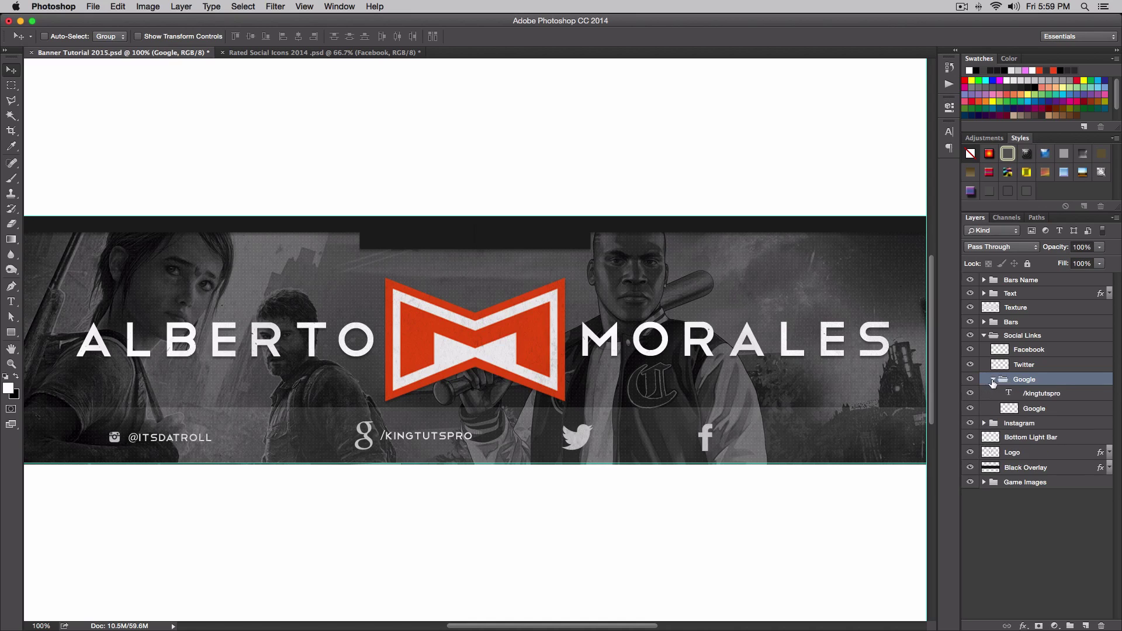
{"action": "left_click", "coordinate": [993, 380]}
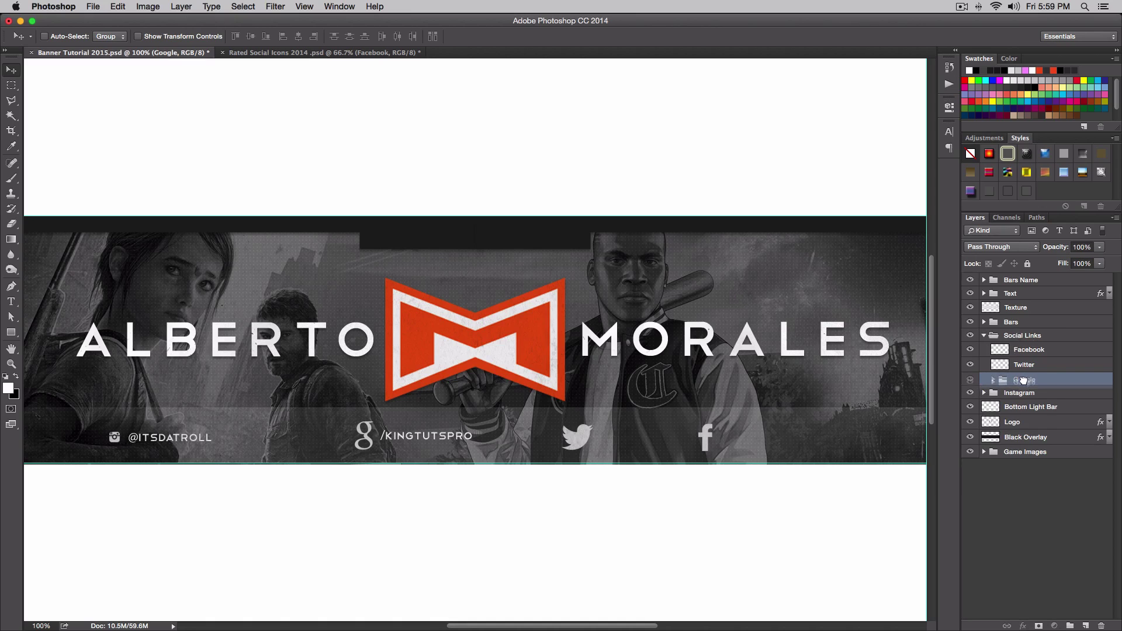
{"action": "left_click_drag", "start_coordinate": [1030, 380], "coordinate": [1007, 385]}
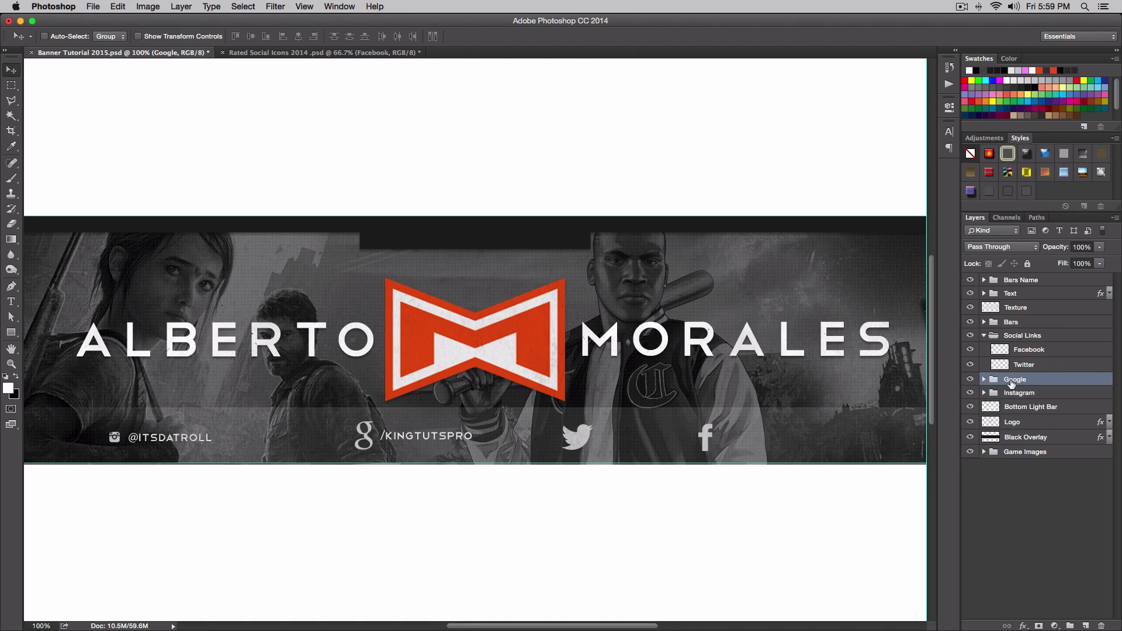
Step: Scale down the Google icon inside the Google group so it matches the height of its handle text
{"action": "left_click", "coordinate": [985, 380]}
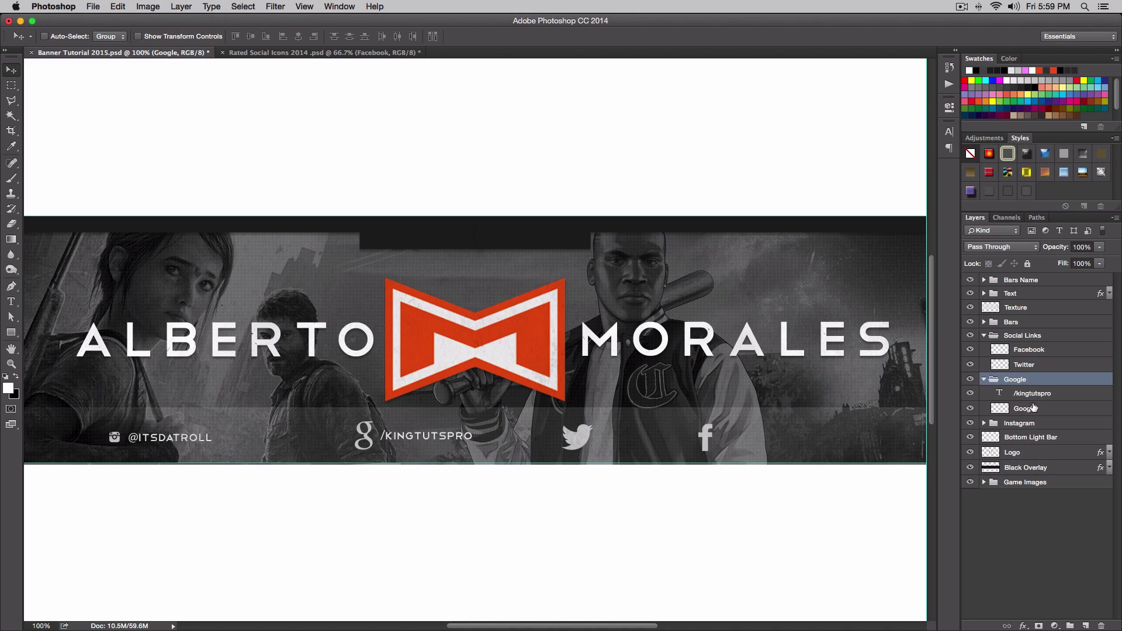
{"action": "left_click", "coordinate": [1033, 408]}
{"action": "key", "text": "super+t"}
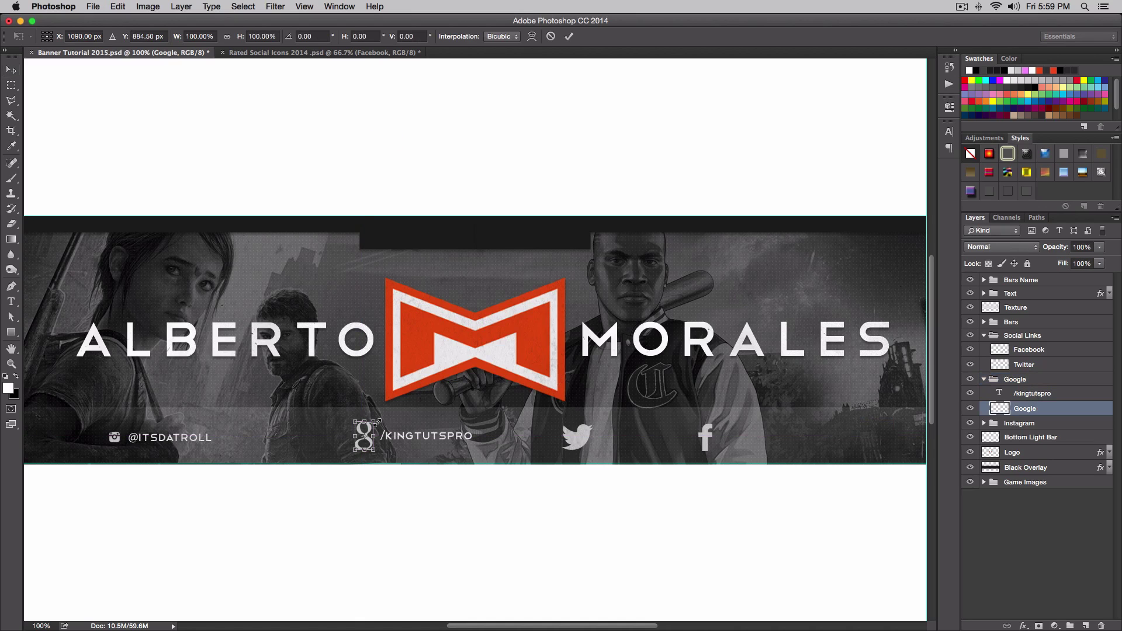
{"action": "left_click_drag", "start_coordinate": [377, 421], "coordinate": [365, 439]}
{"action": "key", "text": "Return"}
Step: Collapse the Google group and scale down the Twitter icon to suit the handle text size
{"action": "scroll", "coordinate": [765, 367], "scroll_direction": "right", "scroll_amount": 5}
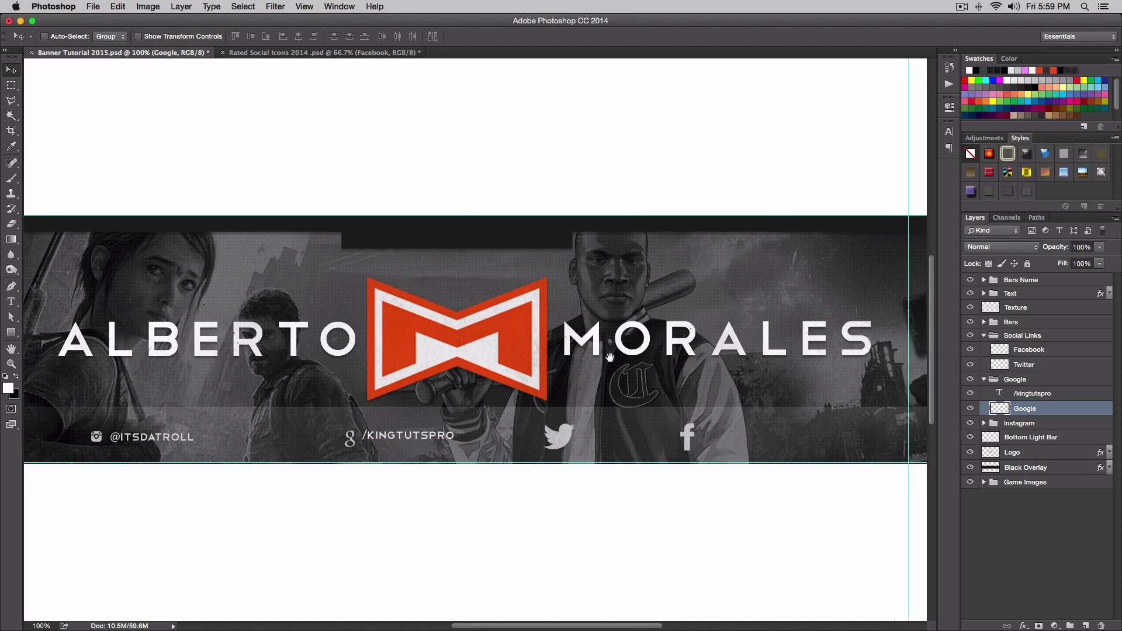
{"action": "left_click_drag", "start_coordinate": [766, 367], "coordinate": [664, 358]}
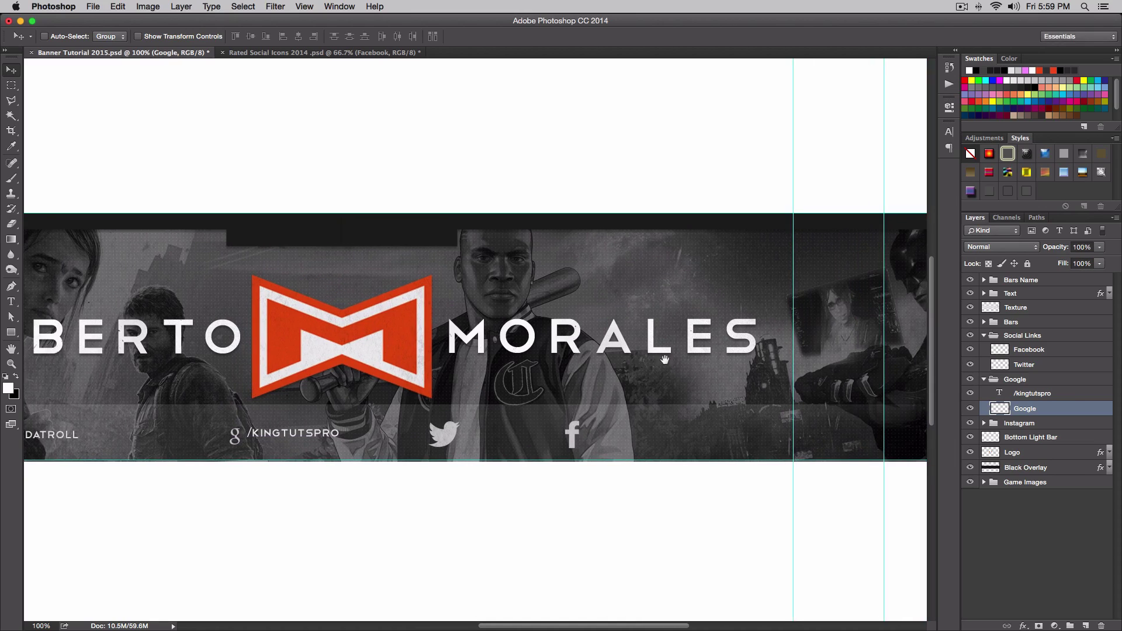
{"action": "left_click", "coordinate": [981, 380]}
{"action": "left_click", "coordinate": [1044, 372]}
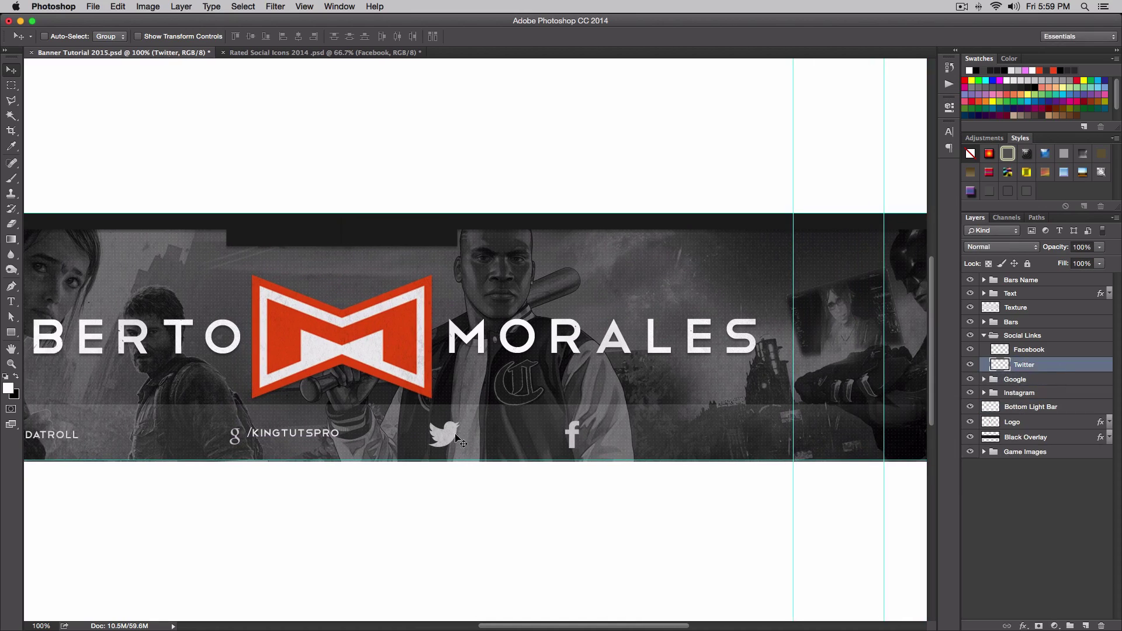
{"action": "key", "text": "super+t"}
{"action": "left_click_drag", "start_coordinate": [461, 418], "coordinate": [449, 428]}
{"action": "key", "text": "Return"}
{"action": "key", "text": "super+t"}
{"action": "key", "text": "Return"}
{"action": "key", "text": "t"}
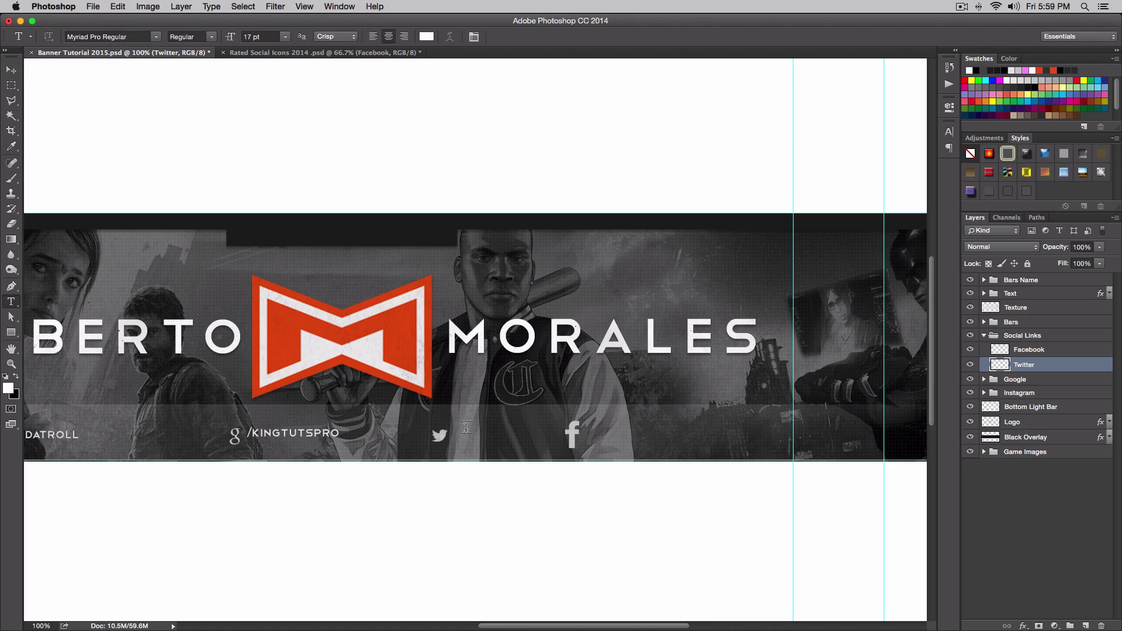
{"action": "left_click", "coordinate": [456, 442]}
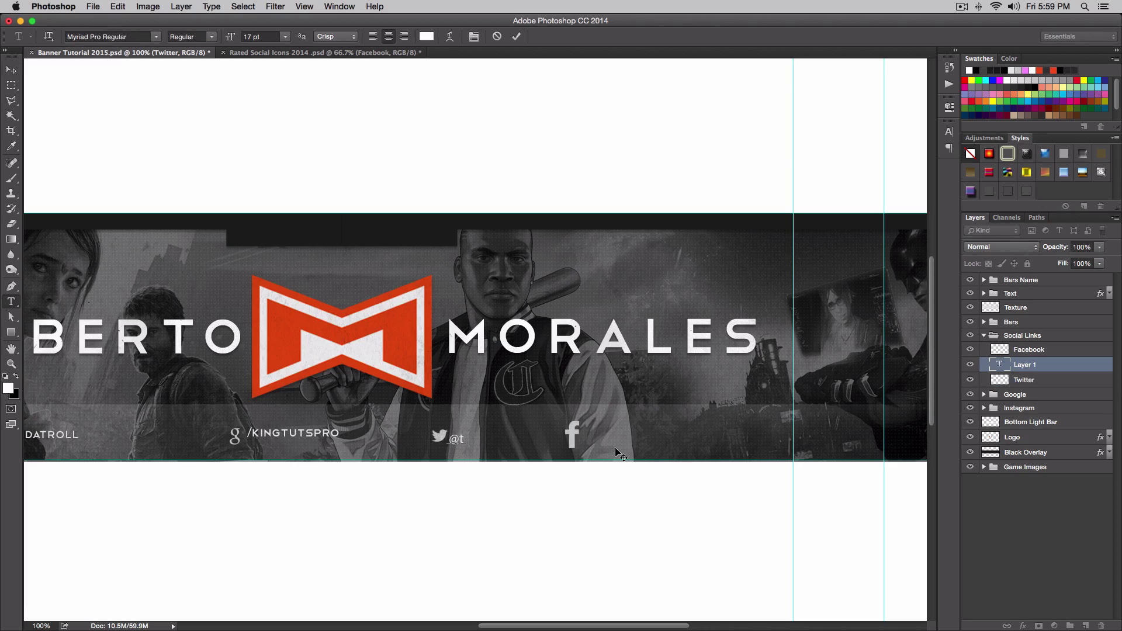
{"action": "key", "text": "BackSpace"}
{"action": "key", "text": "BackSpace"}
{"action": "key", "text": "BackSpace"}
{"action": "key", "text": "BackSpace"}
{"action": "key", "text": "BackSpace"}
{"action": "key", "text": "BackSpace"}
{"action": "type", "text": "@trollarchfamily"}
{"action": "key", "text": "super+Return"}
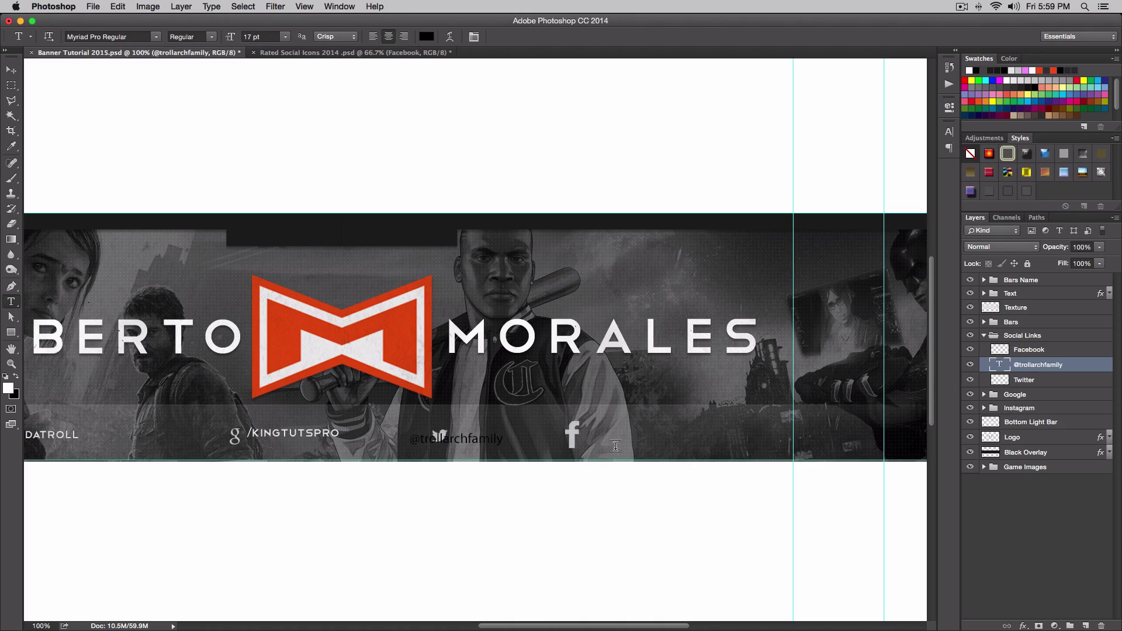
{"action": "key", "text": "v"}
{"action": "left_click_drag", "start_coordinate": [491, 445], "coordinate": [530, 442]}
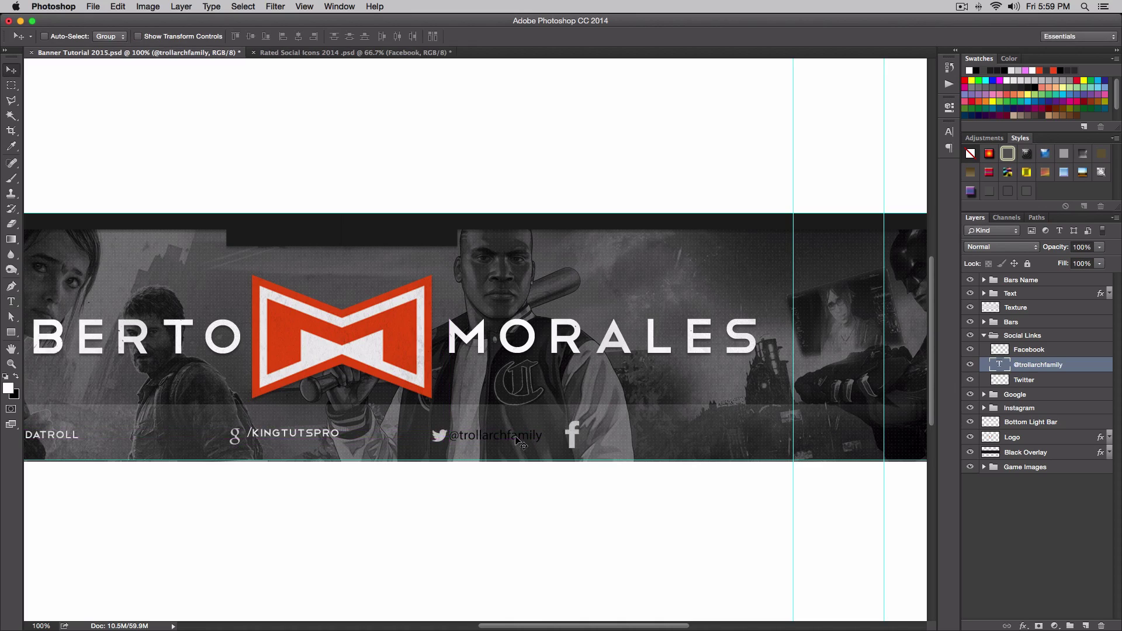
Step: Change the whole Twitter handle text's color to white (ffffff)
{"action": "key", "text": "t"}
{"action": "left_click", "coordinate": [510, 435]}
{"action": "key", "text": "super+a"}
{"action": "left_click", "coordinate": [426, 36]}
{"action": "left_click_drag", "start_coordinate": [780, 198], "coordinate": [752, 116]}
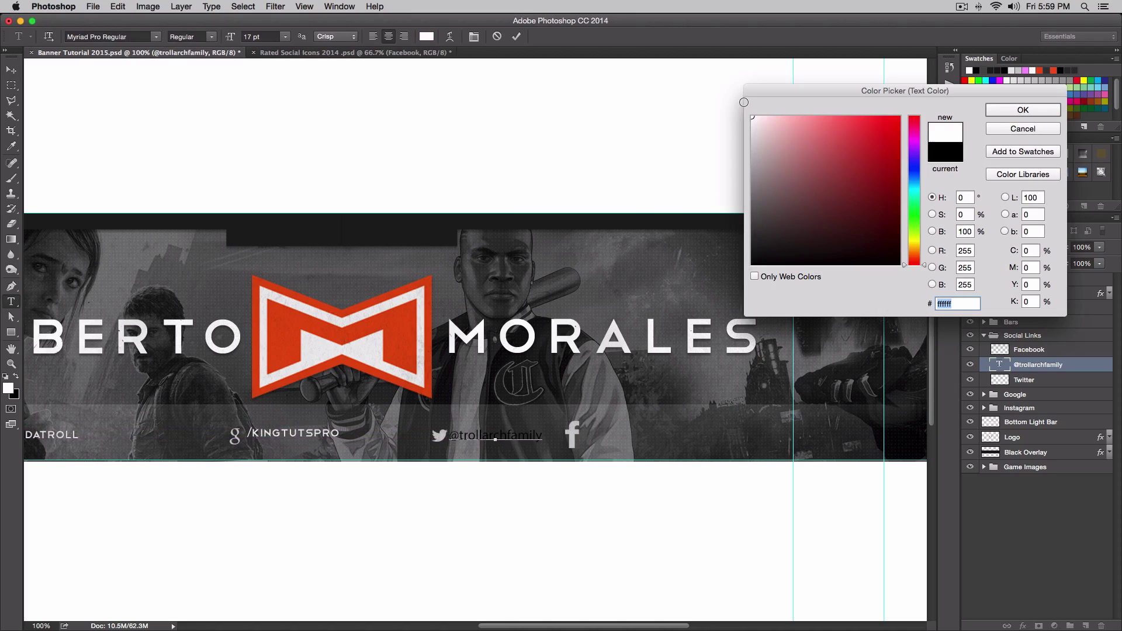
{"action": "left_click", "coordinate": [1007, 112]}
{"action": "key", "text": "super+h"}
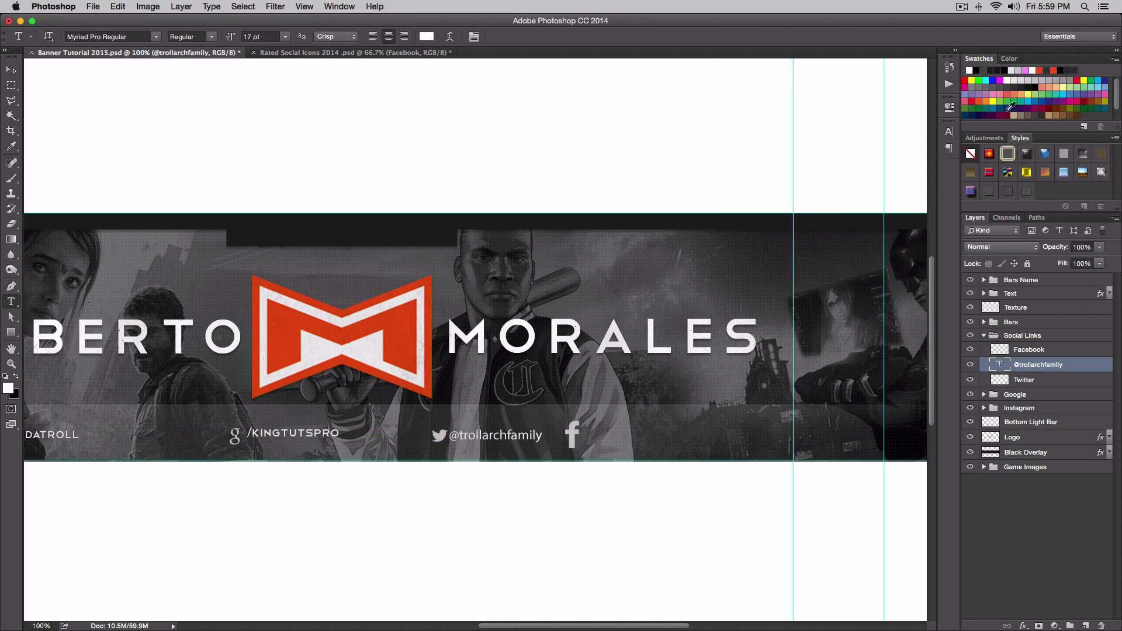
Step: Apply the Telegrafico Regular font to the Twitter handle and realign the text beside its icon
{"action": "left_click", "coordinate": [128, 36]}
{"action": "type", "text": "tele"}
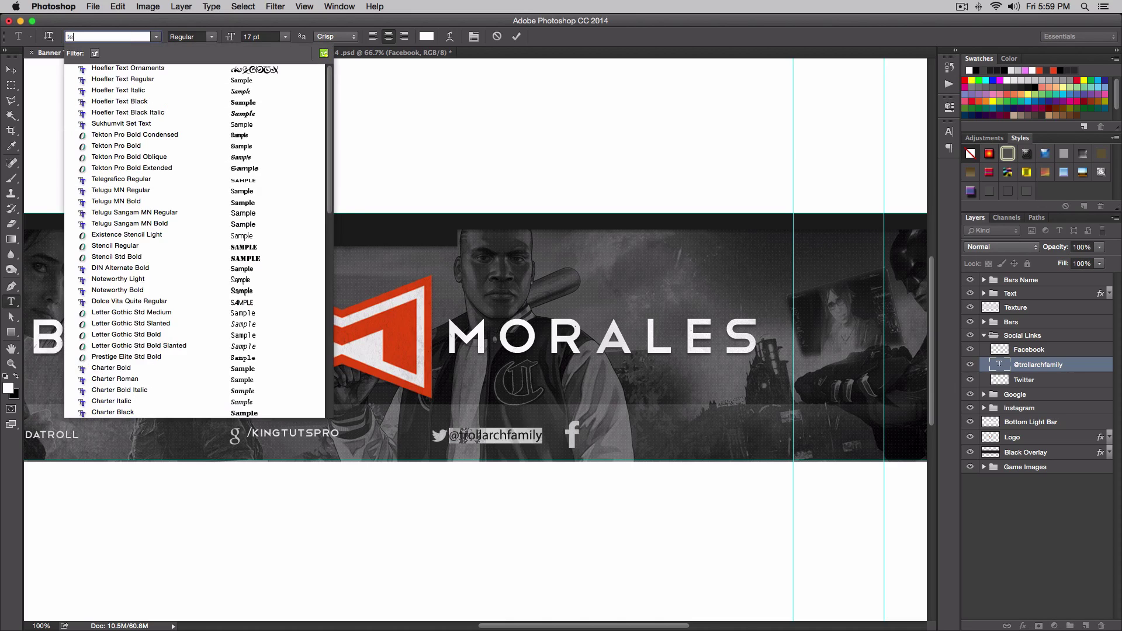
{"action": "left_click", "coordinate": [148, 67]}
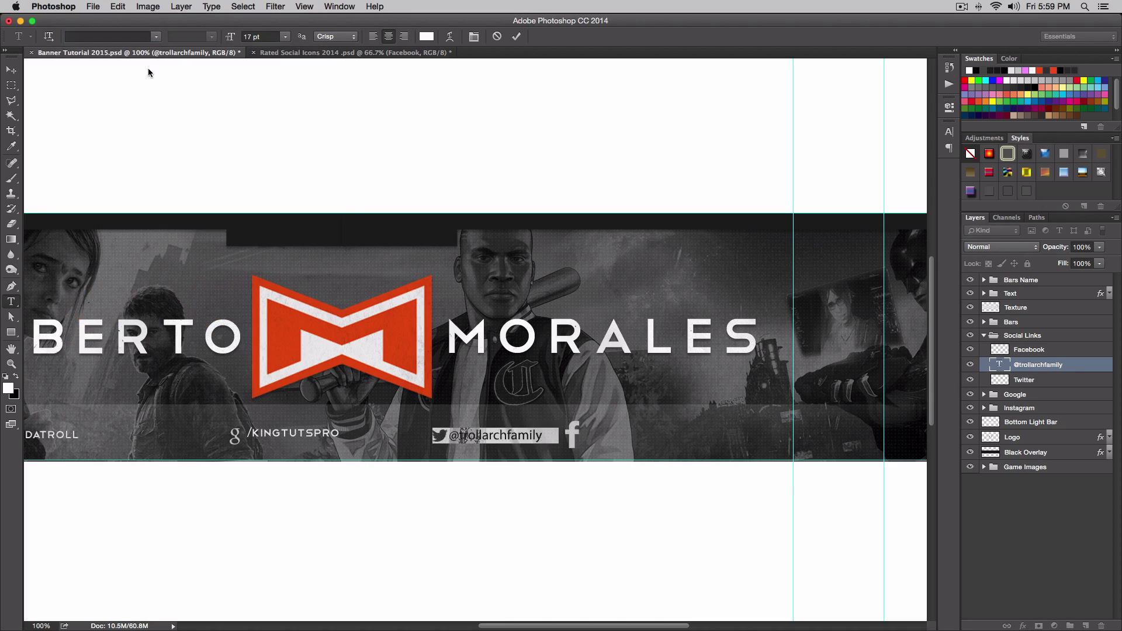
{"action": "key", "text": "super+apostrophe"}
{"action": "key", "text": "super+apostrophe"}
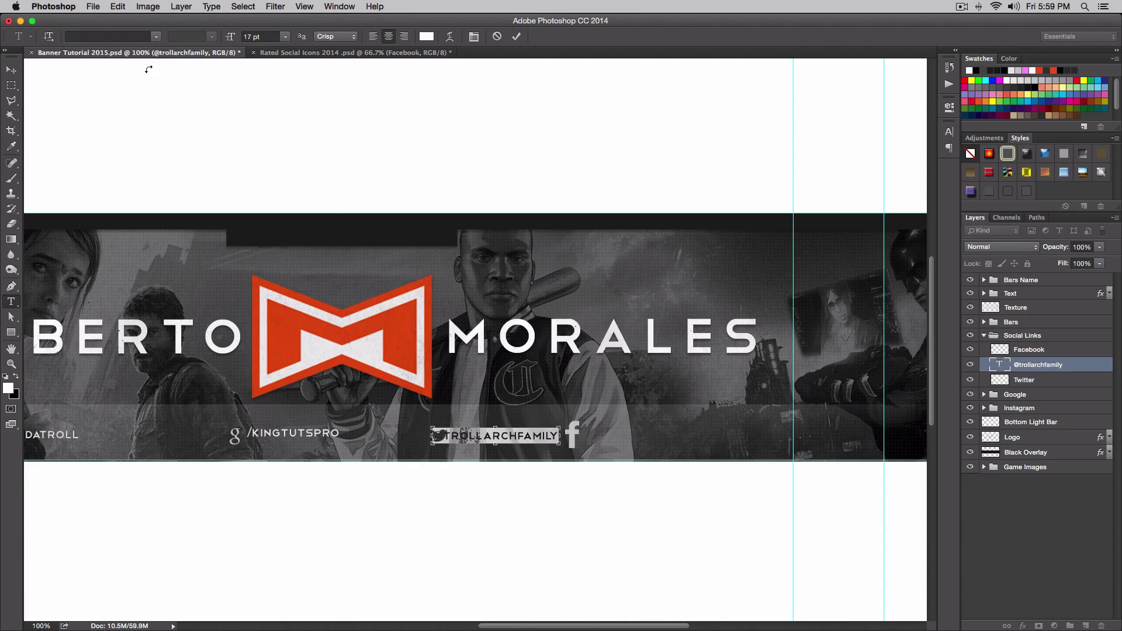
{"action": "key", "text": "super+Return"}
{"action": "left_click_drag", "start_coordinate": [491, 434], "coordinate": [512, 433]}
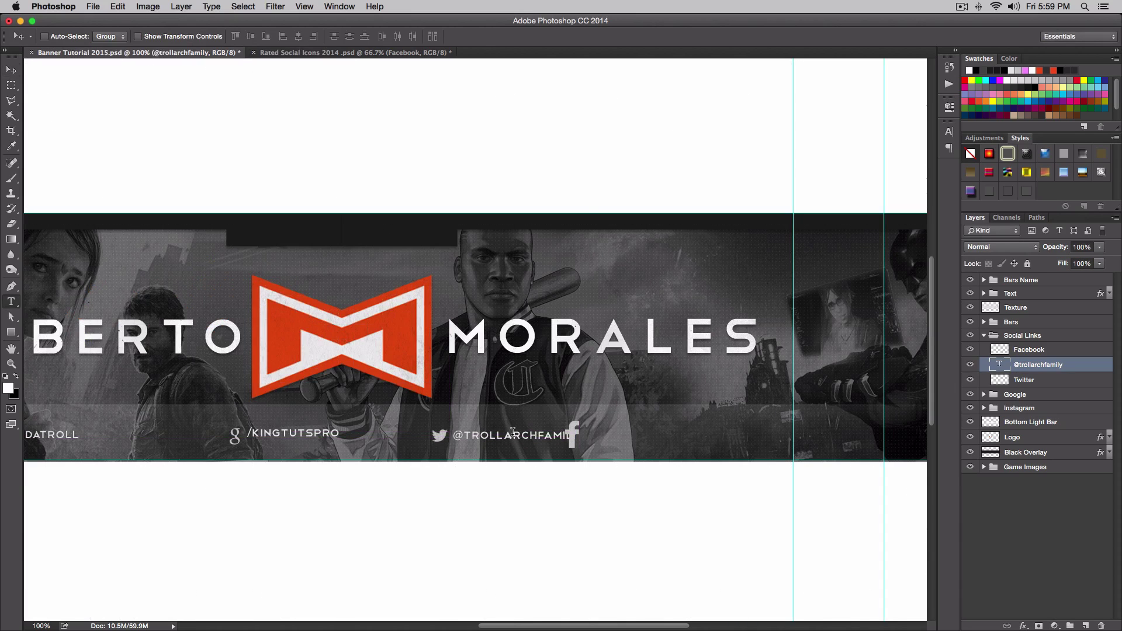
Step: Open the character settings and check them for the whole Twitter handle text
{"action": "double_click", "coordinate": [512, 432]}
{"action": "key", "text": "super+a"}
{"action": "left_click", "coordinate": [949, 131]}
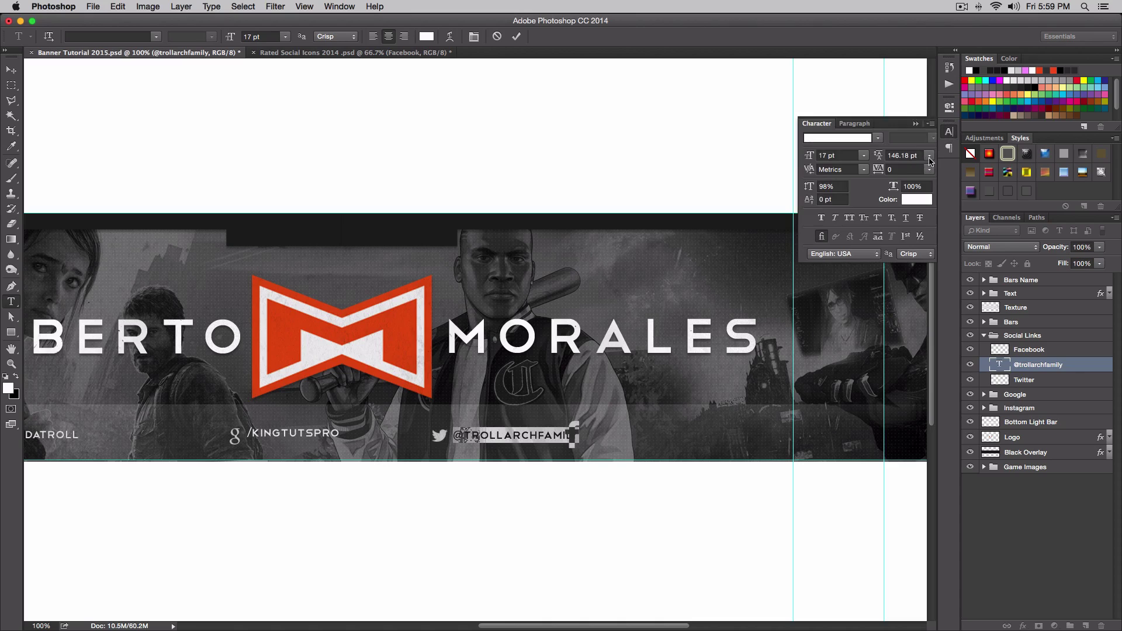
{"action": "key", "text": "super+Return"}
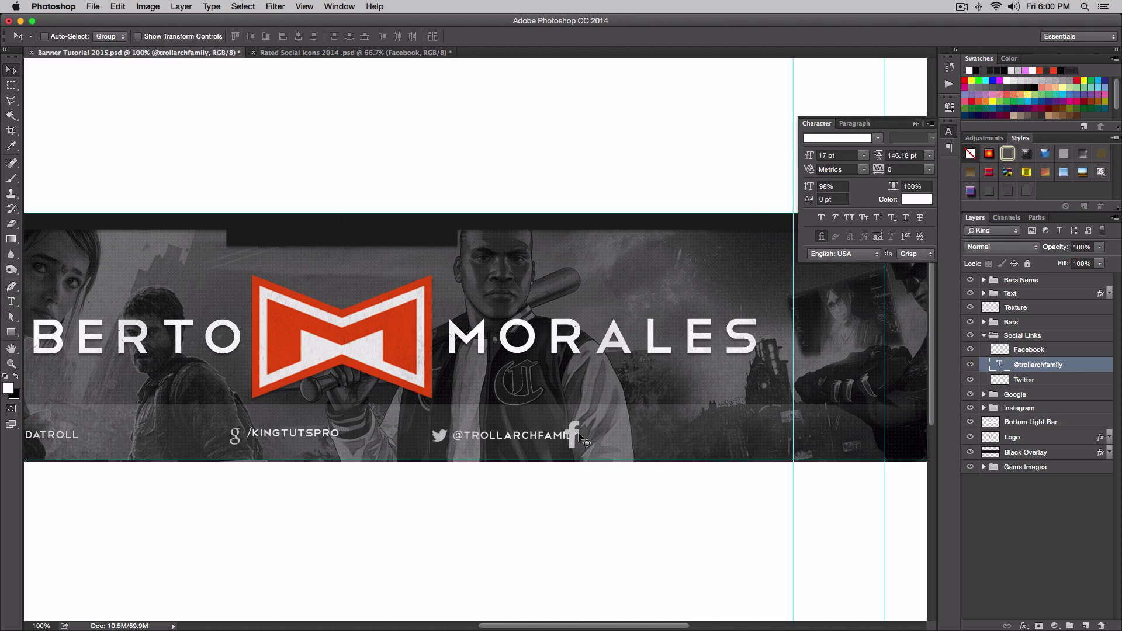
Step: Group the Twitter icon with its handle text layer and name the group "Twitter"
{"action": "left_click", "coordinate": [1024, 380], "text": "shift"}
{"action": "key", "text": "super+g"}
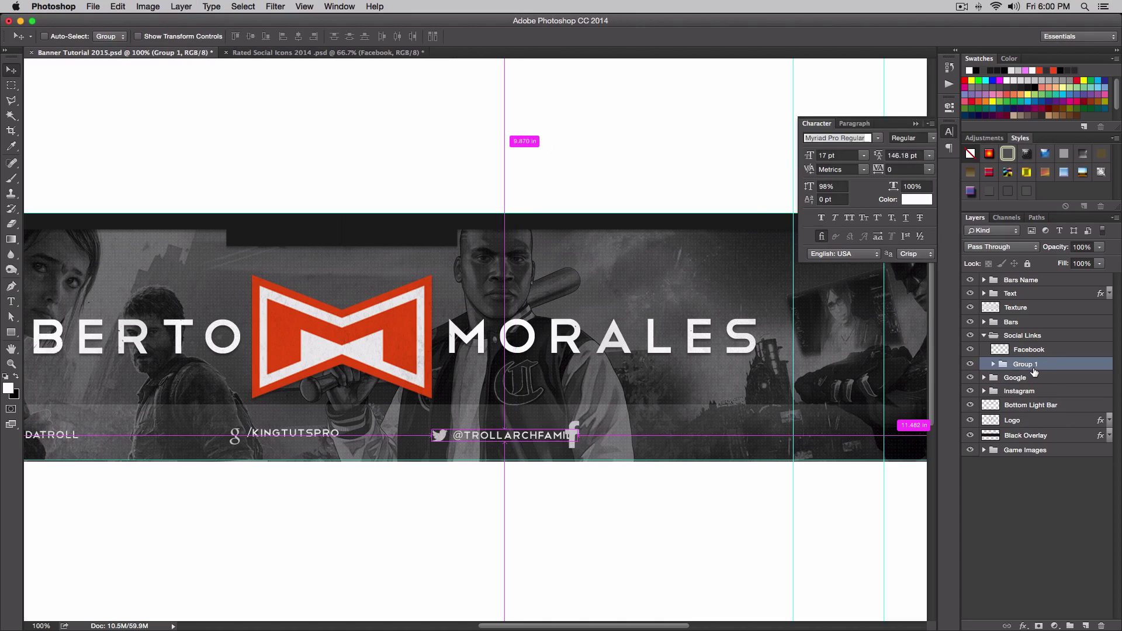
{"action": "double_click", "coordinate": [1025, 364]}
{"action": "type", "text": "Twitte"}
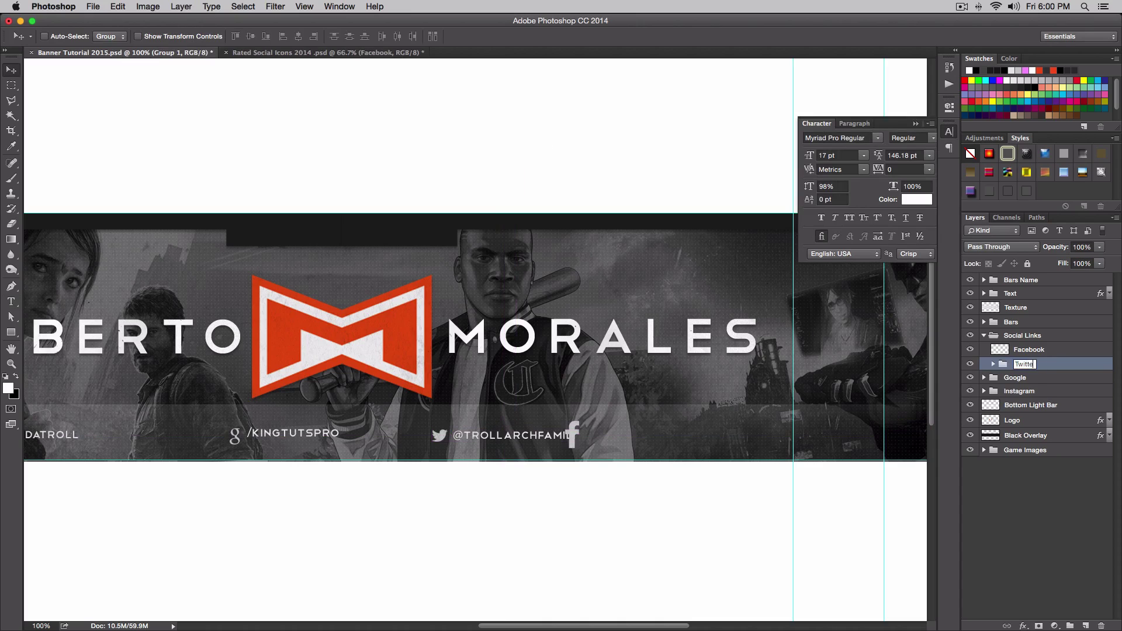
{"action": "type", "text": "r"}
Step: Scale down the Facebook icon and position it clear of the end of the Twitter handle
{"action": "left_click", "coordinate": [1028, 349]}
{"action": "left_click_drag", "start_coordinate": [574, 426], "coordinate": [536, 422]}
{"action": "key", "text": "super+t"}
{"action": "key", "text": "Return"}
{"action": "key", "text": "super+t"}
{"action": "key", "text": "Return"}
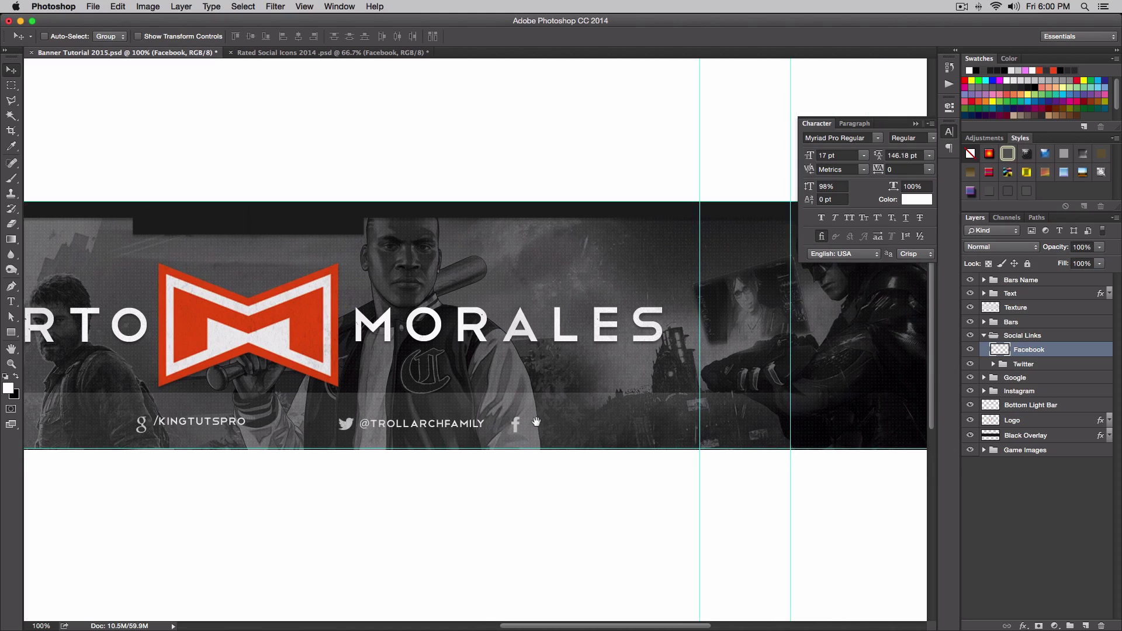
Step: Add the text "/trollinbabiez4life" on the bottom light bar and place it directly beside the Facebook icon
{"action": "key", "text": "t"}
{"action": "left_click", "coordinate": [540, 430]}
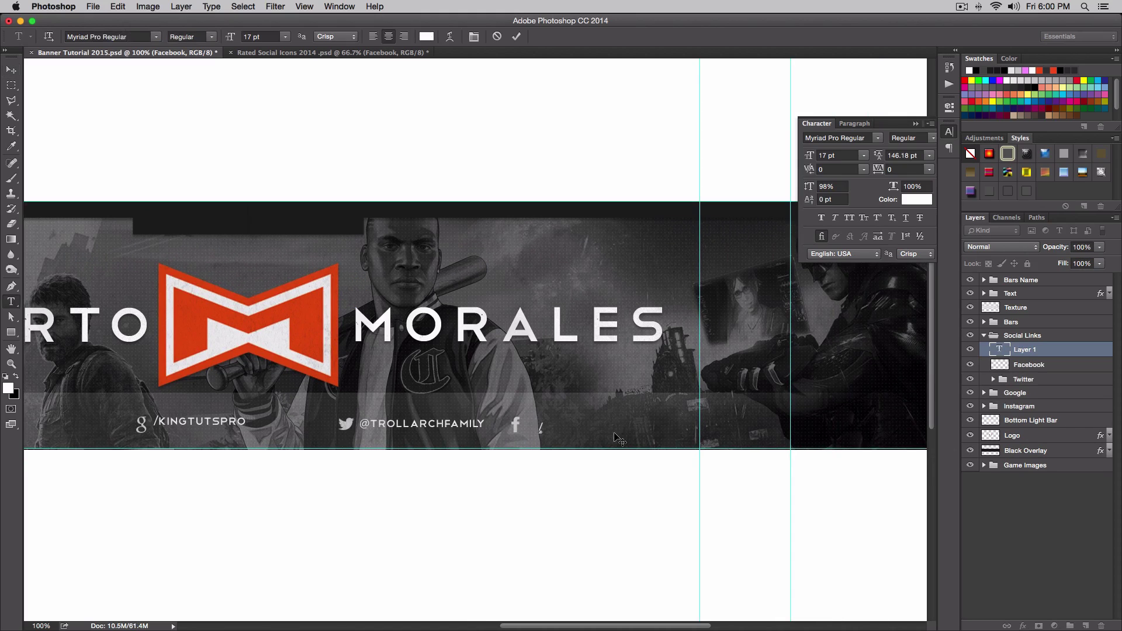
{"action": "type", "text": "/trollinbabiez4life"}
{"action": "key", "text": "super+Return"}
{"action": "key", "text": "v"}
{"action": "left_click_drag", "start_coordinate": [583, 430], "coordinate": [611, 427]}
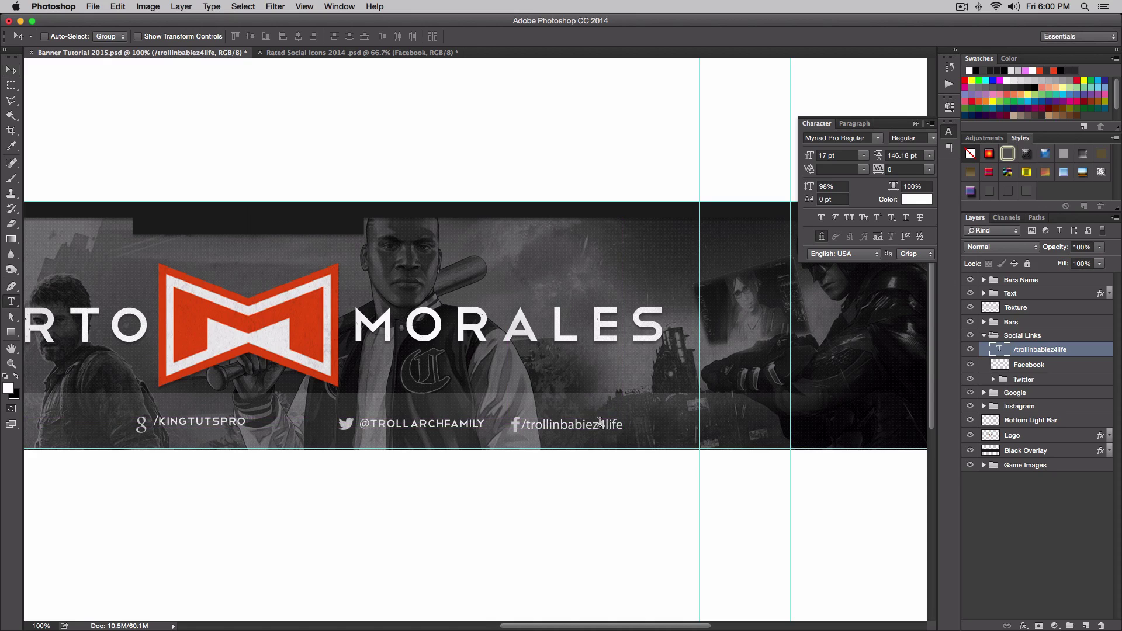
Step: Apply the Telegrafico Regular font to the Facebook handle and shift the text clear of its icon
{"action": "double_click", "coordinate": [584, 425]}
{"action": "key", "text": "super+a"}
{"action": "left_click", "coordinate": [153, 38]}
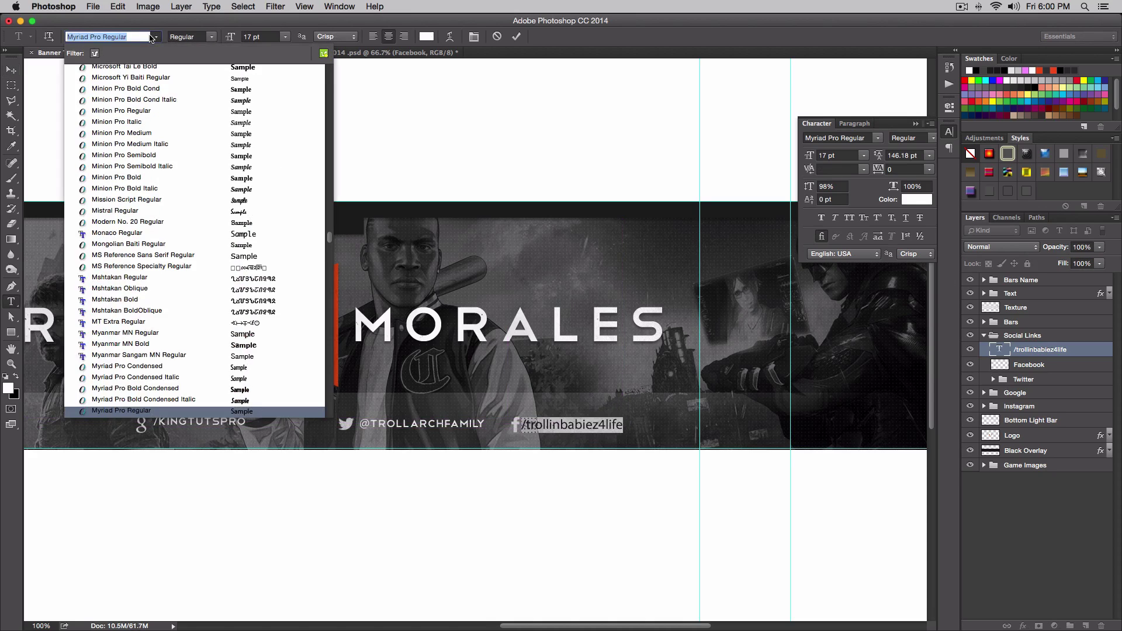
{"action": "type", "text": "tele"}
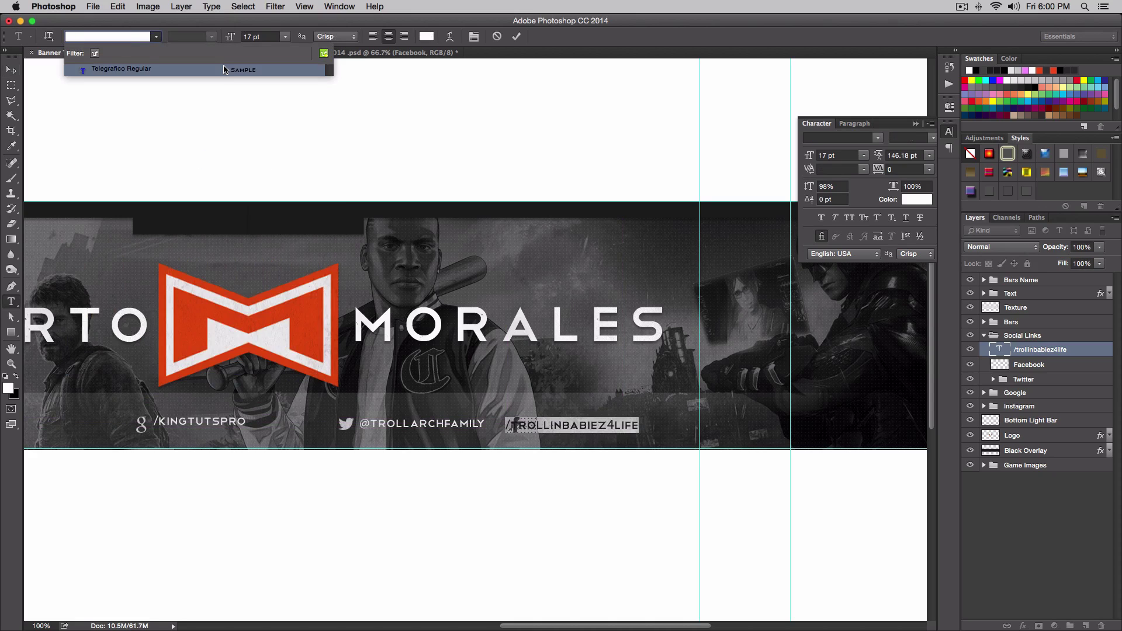
{"action": "key", "text": "Return"}
{"action": "key", "text": "super+Return"}
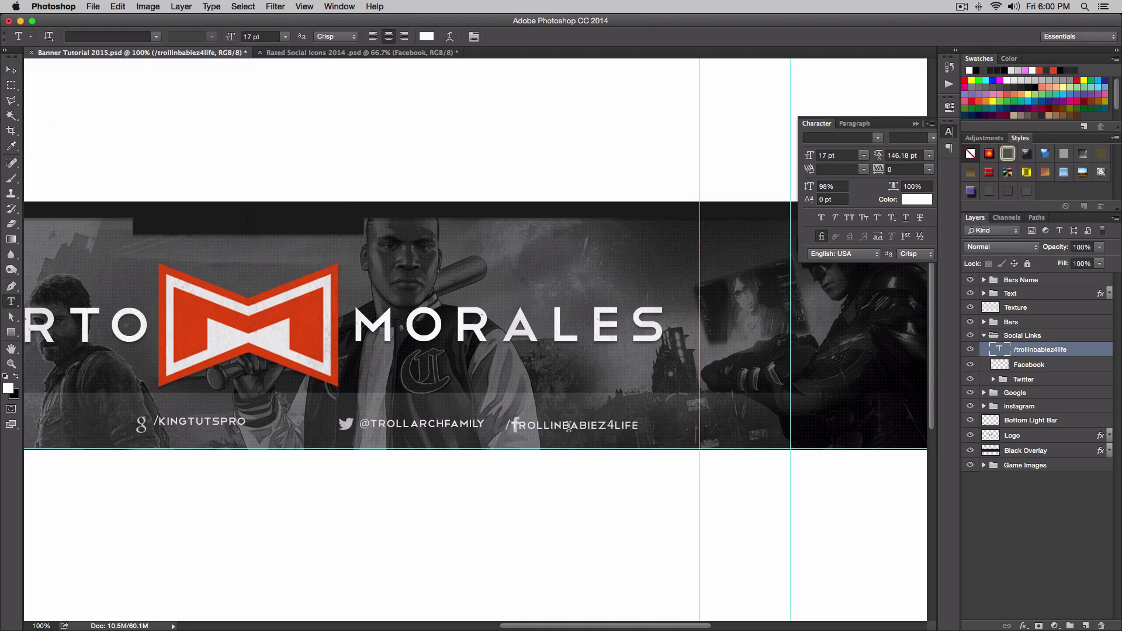
{"action": "key", "text": "v"}
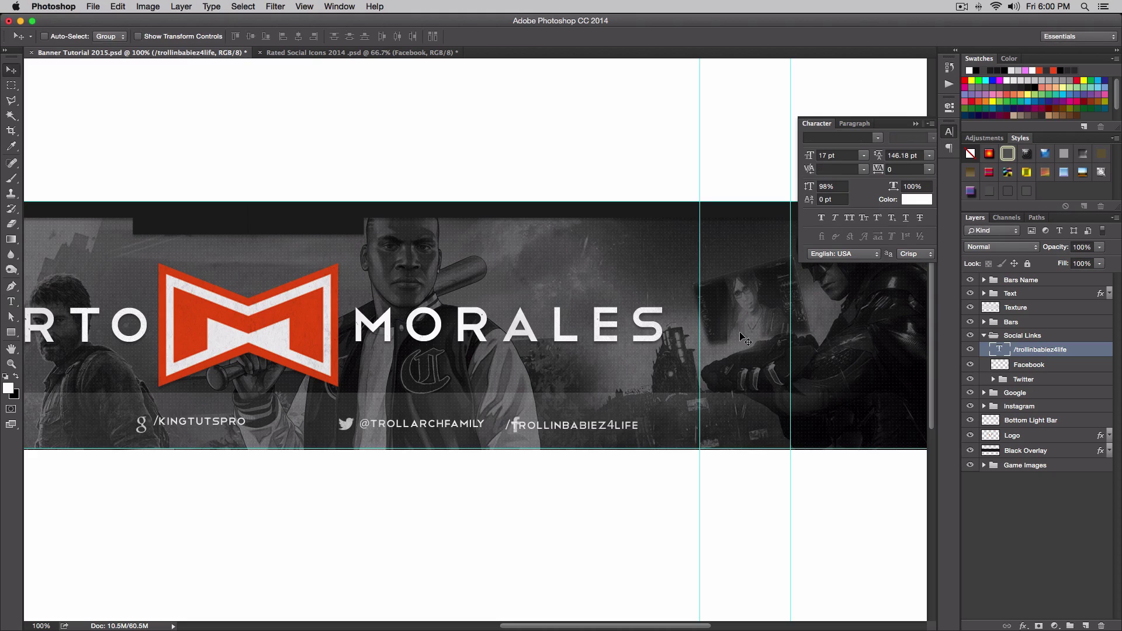
{"action": "left_click_drag", "start_coordinate": [633, 387], "coordinate": [649, 387]}
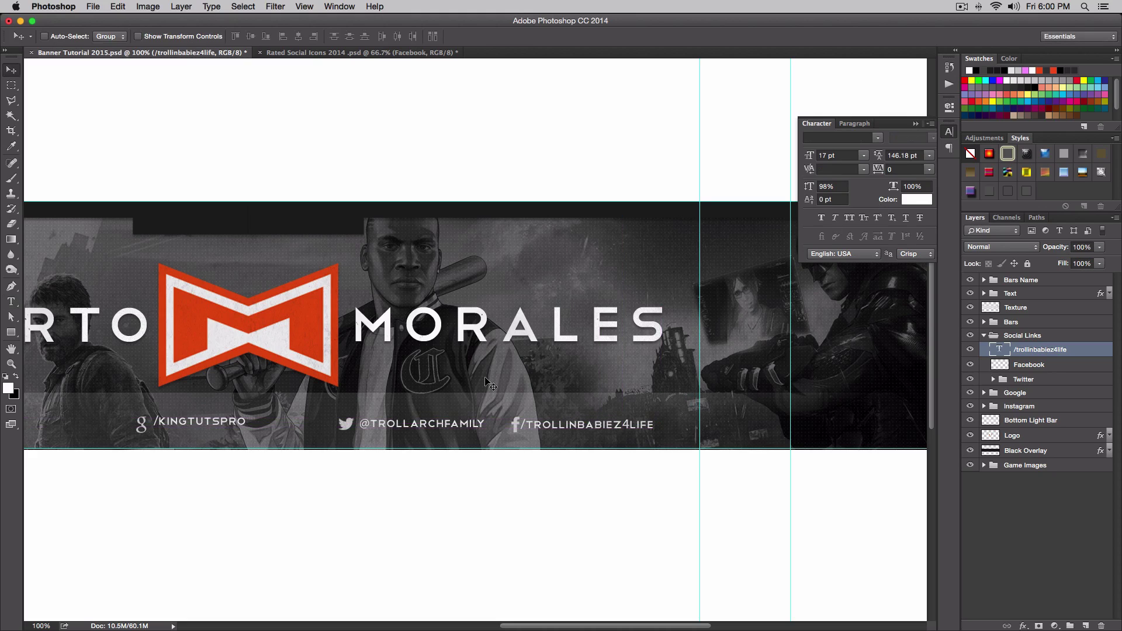
Step: Group the Facebook icon with its handle text layer and name the group "Facebook"
{"action": "key", "text": "super+0"}
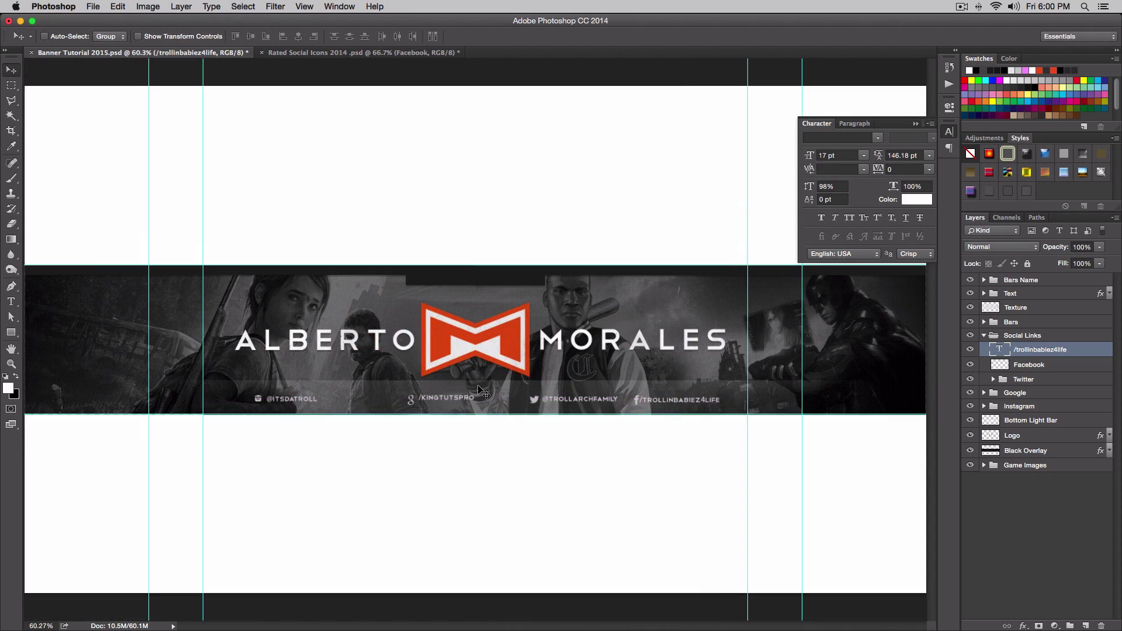
{"action": "key", "text": "super+plus"}
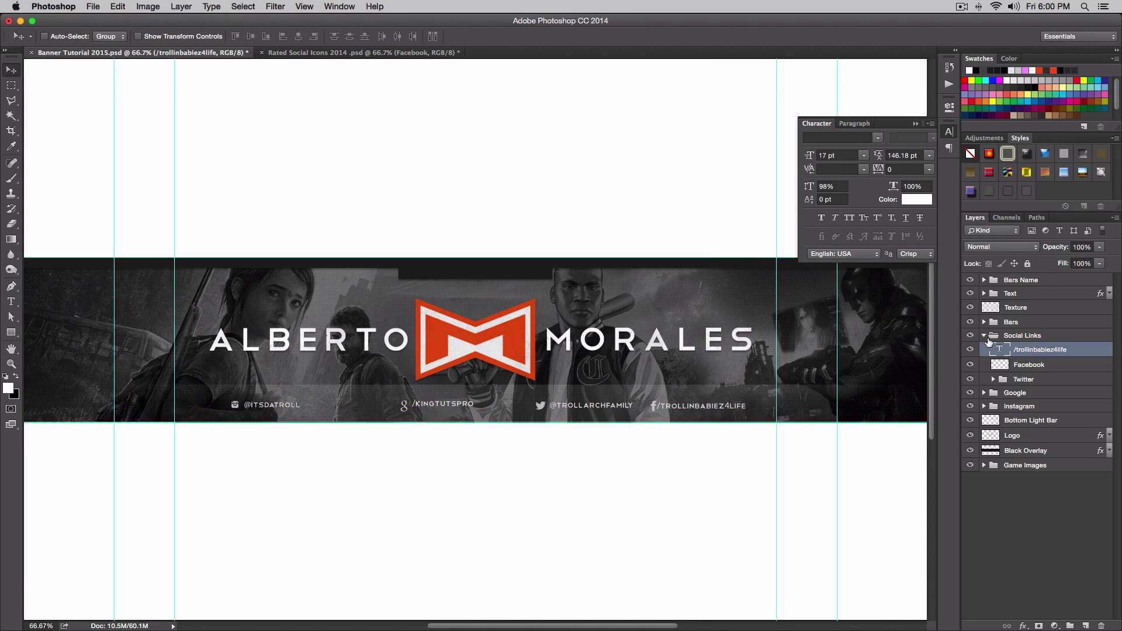
{"action": "left_click", "coordinate": [1026, 366], "text": "shift"}
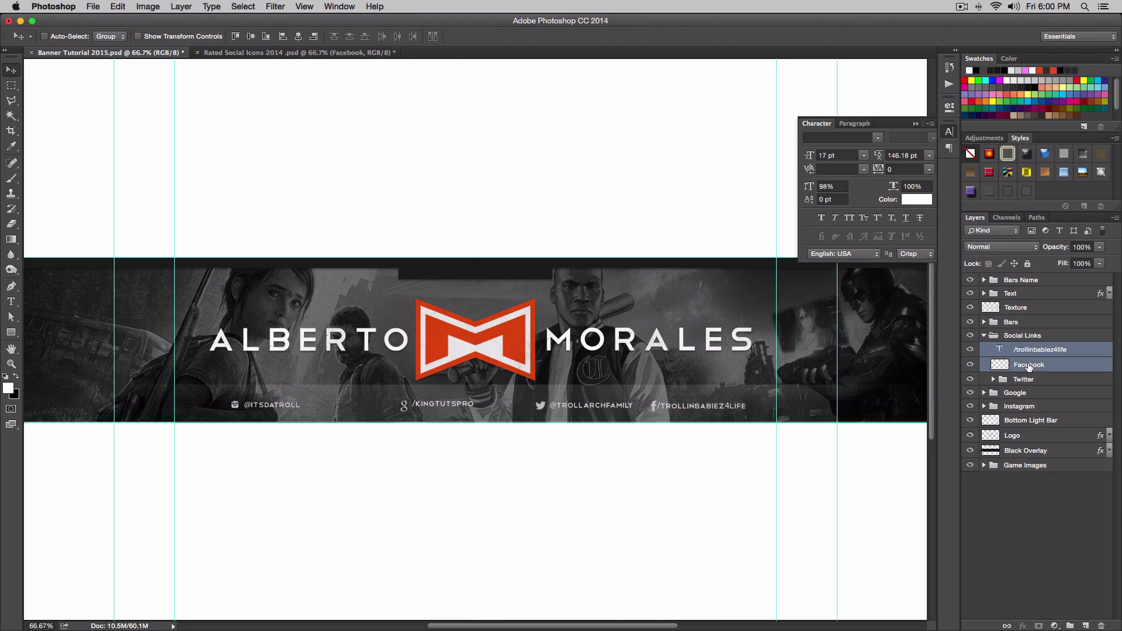
{"action": "key", "text": "super+g"}
{"action": "double_click", "coordinate": [1029, 350]}
{"action": "type", "text": "G"}
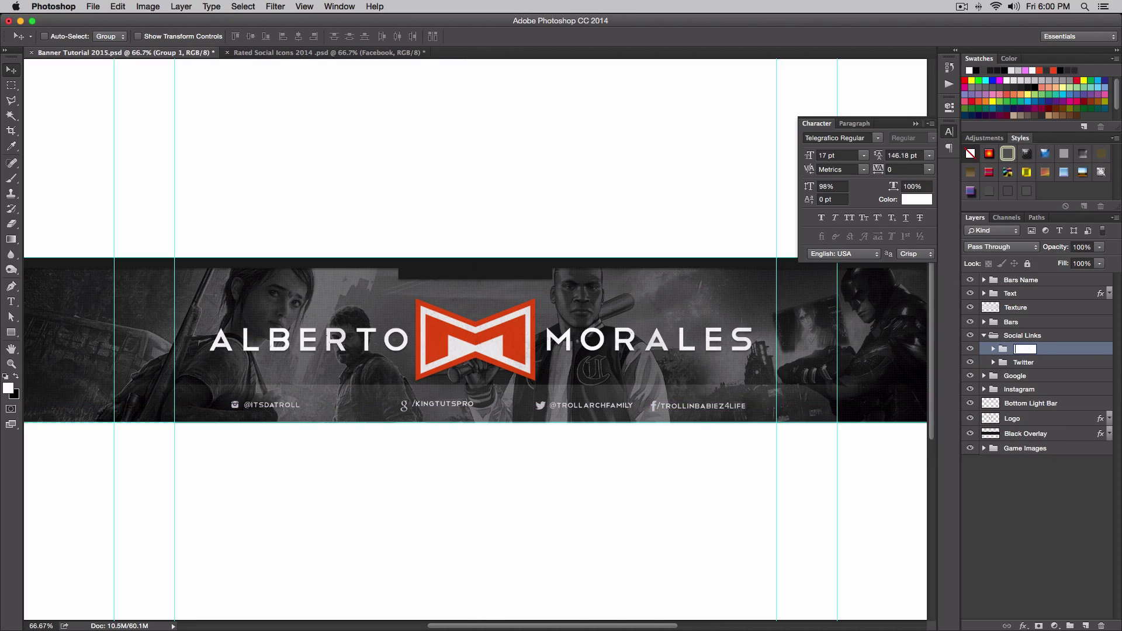
{"action": "type", "text": "acebook"}
{"action": "key", "text": "Return"}
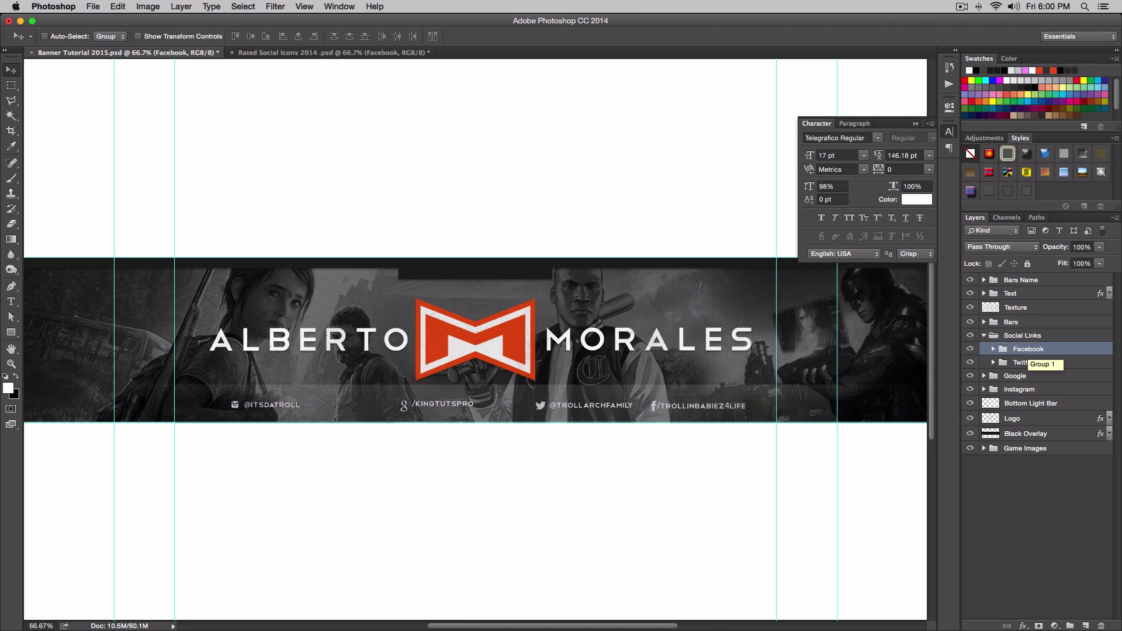
Step: Move the Google and Instagram groups into the Social Links group, below the Twitter group
{"action": "left_click", "coordinate": [987, 363]}
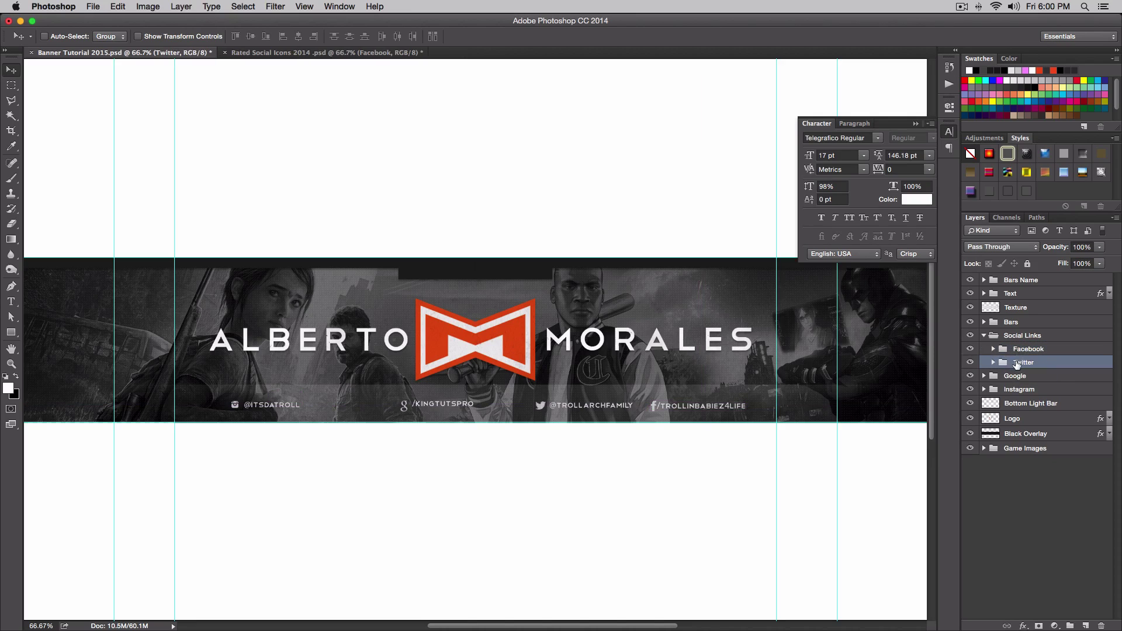
{"action": "left_click", "coordinate": [1023, 377]}
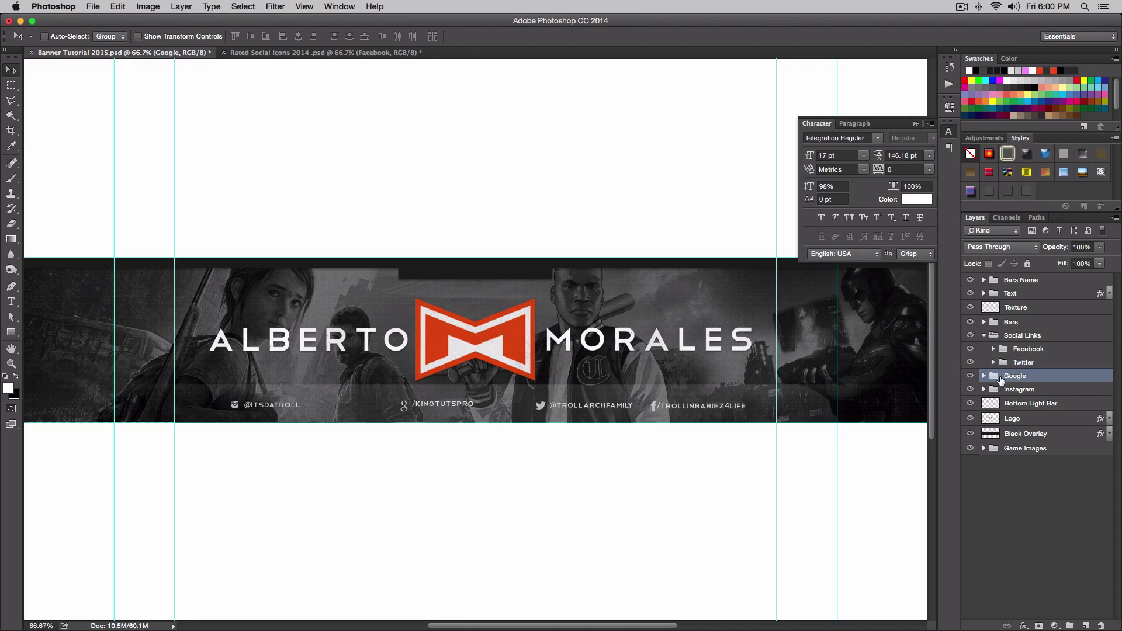
{"action": "left_click_drag", "start_coordinate": [1000, 380], "coordinate": [1024, 339]}
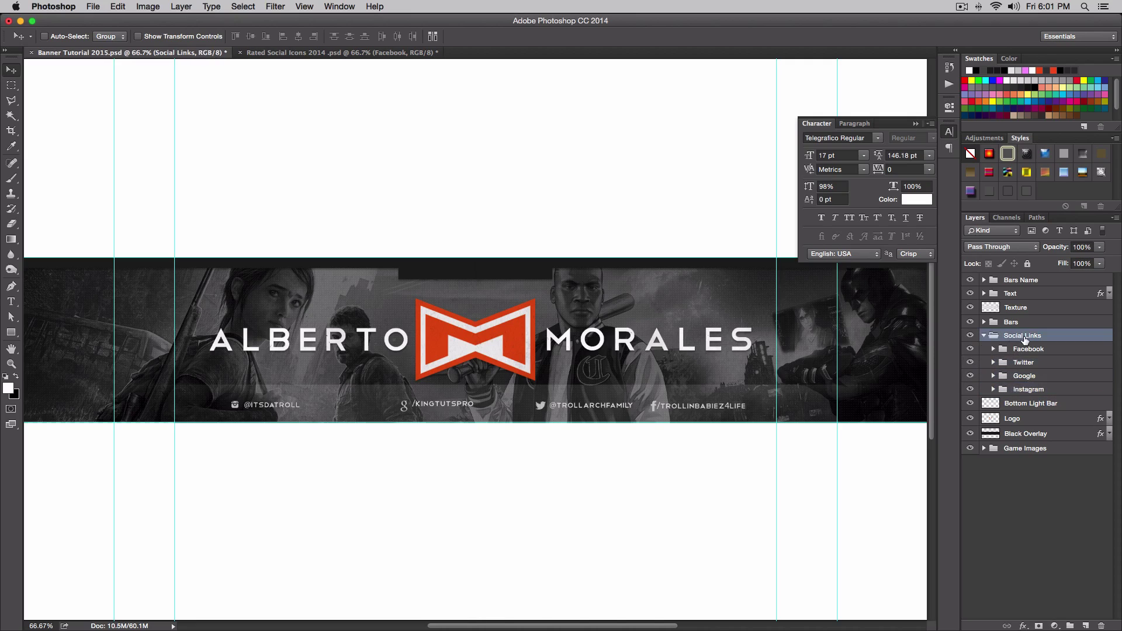
Step: Shift the Social Links group left along the bottom light bar, using the full canvas selection as the alignment reference
{"action": "left_click_drag", "start_coordinate": [532, 417], "coordinate": [519, 416]}
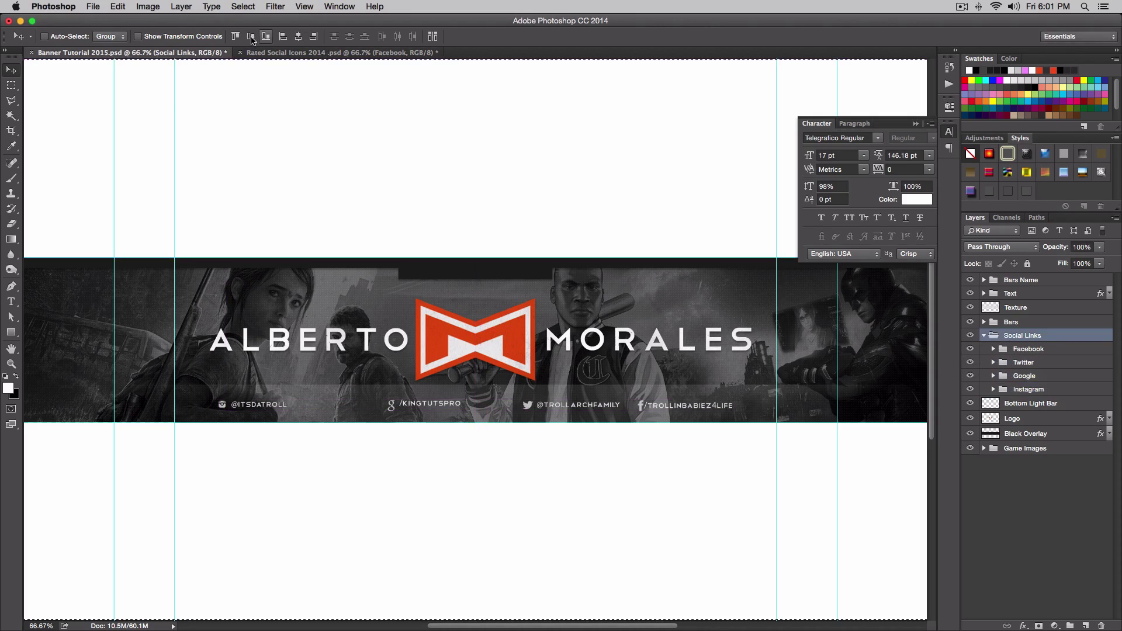
{"action": "key", "text": "super+a"}
{"action": "left_click", "coordinate": [298, 37]}
{"action": "key", "text": "super+d"}
Step: Move the Google, Twitter and Facebook groups left along the bottom light bar to bring the handles closer together
{"action": "left_click", "coordinate": [1057, 348]}
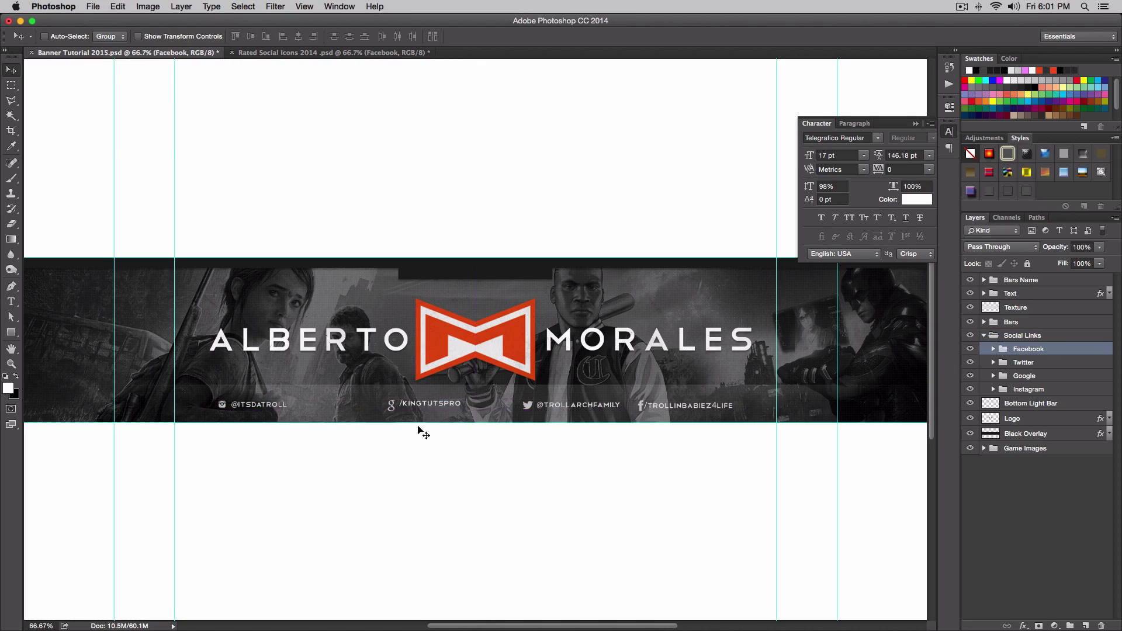
{"action": "left_click", "coordinate": [1026, 378]}
{"action": "left_click_drag", "start_coordinate": [426, 417], "coordinate": [390, 403]}
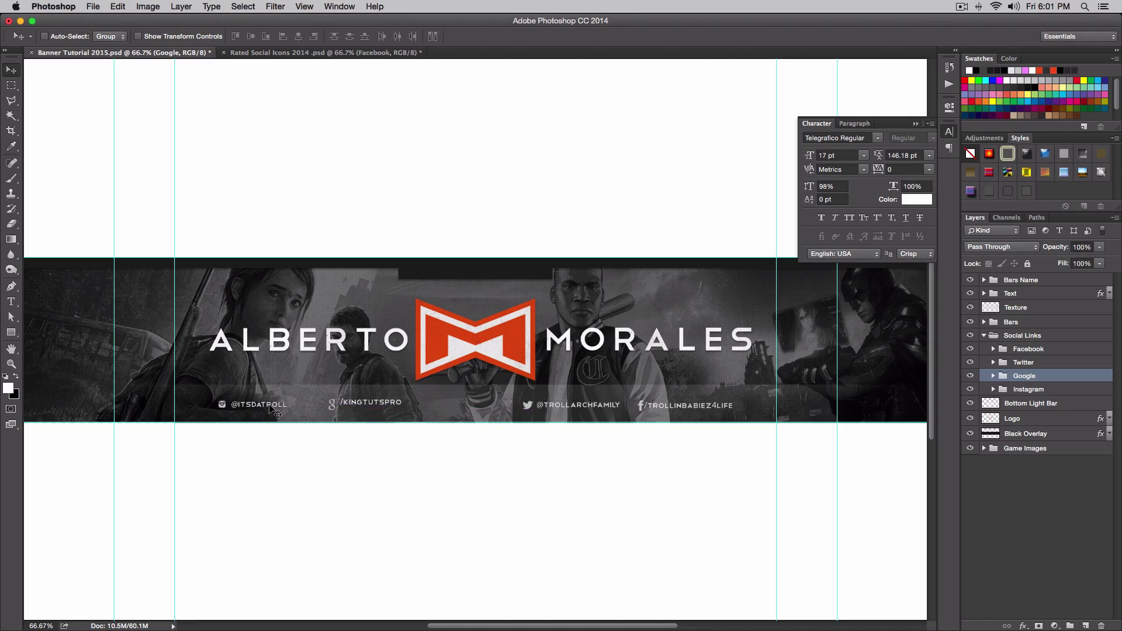
{"action": "left_click", "coordinate": [1041, 365]}
{"action": "left_click_drag", "start_coordinate": [555, 403], "coordinate": [522, 407]}
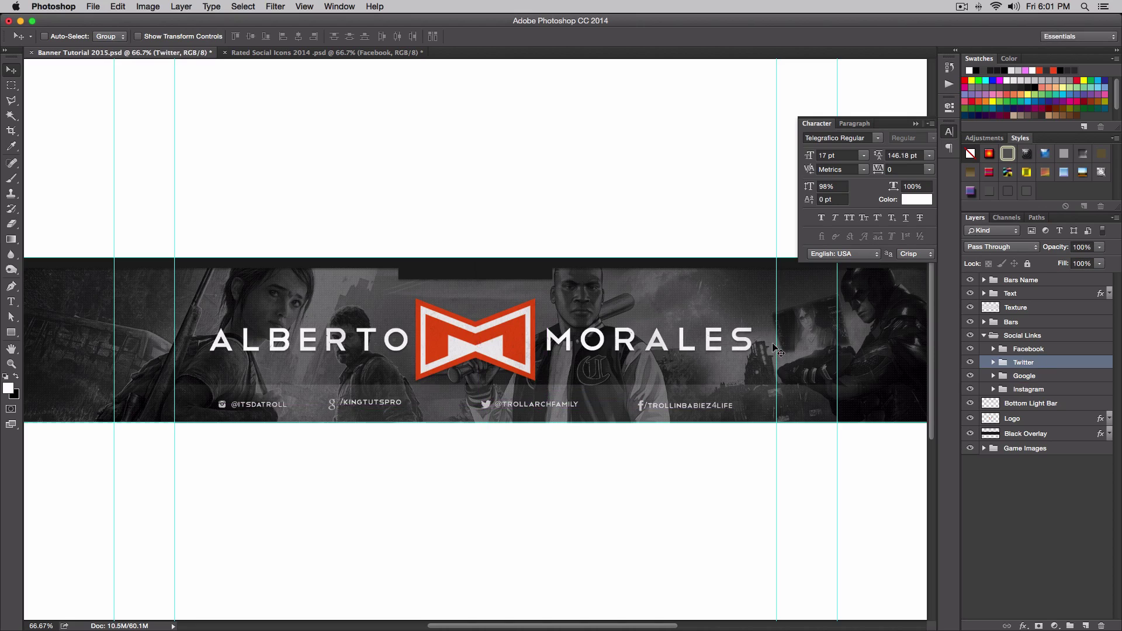
{"action": "left_click", "coordinate": [1021, 349]}
{"action": "left_click_drag", "start_coordinate": [681, 412], "coordinate": [578, 368]}
Step: Move the Facebook icon layer slightly away from its handle text and scale the icon down
{"action": "key", "text": "super+equal"}
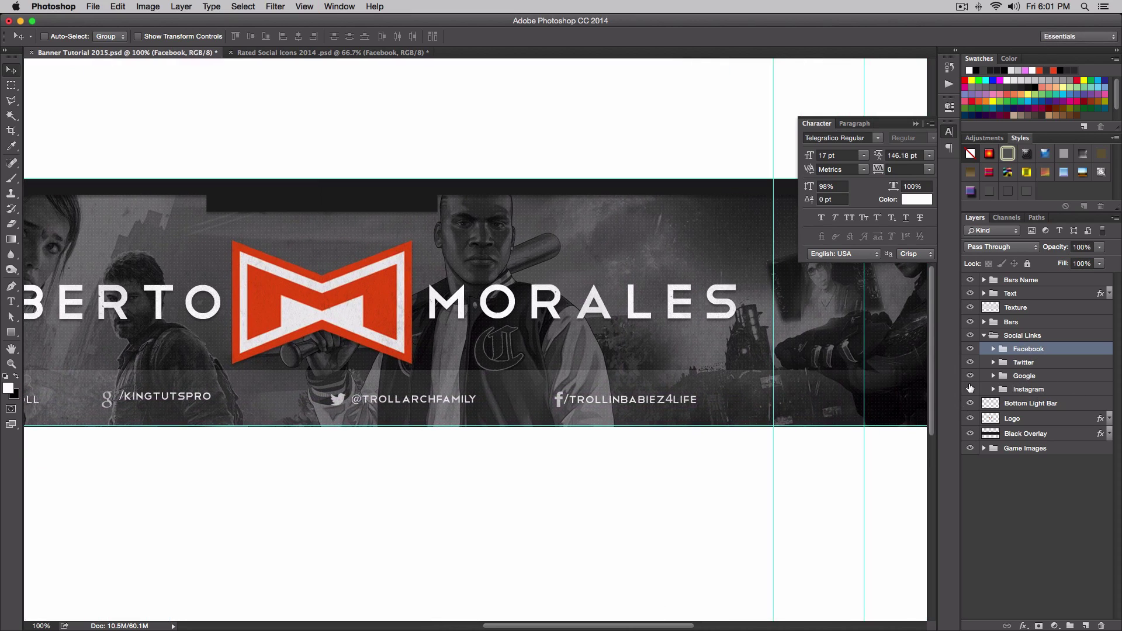
{"action": "left_click", "coordinate": [993, 349]}
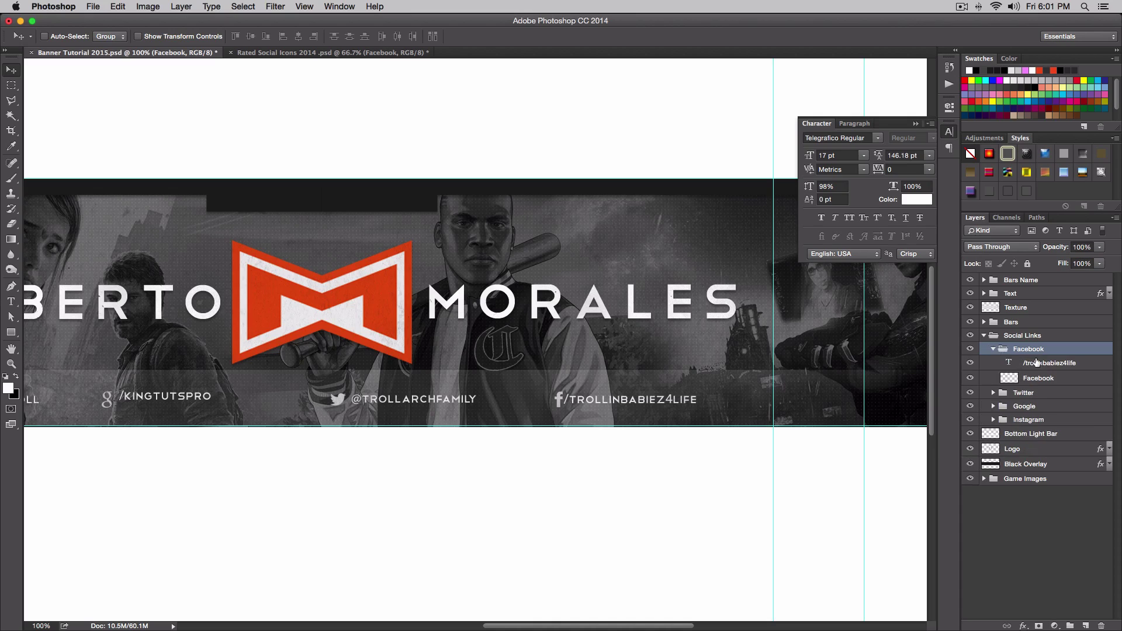
{"action": "left_click", "coordinate": [1027, 381]}
{"action": "left_click_drag", "start_coordinate": [553, 392], "coordinate": [547, 390]}
{"action": "key", "text": "super+t"}
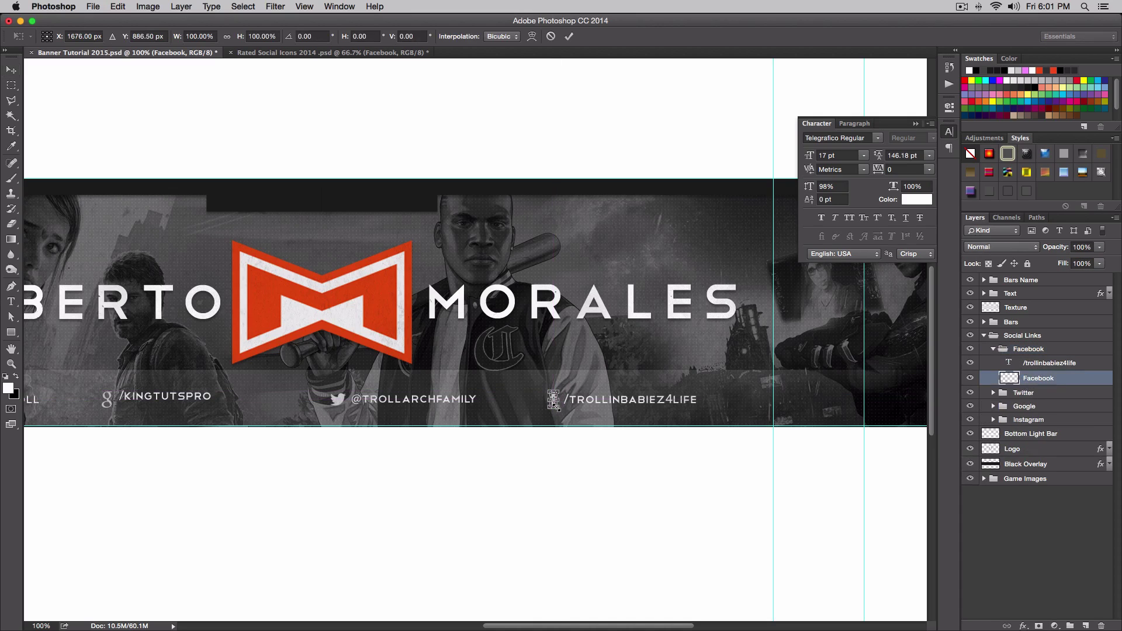
{"action": "key", "text": "Return"}
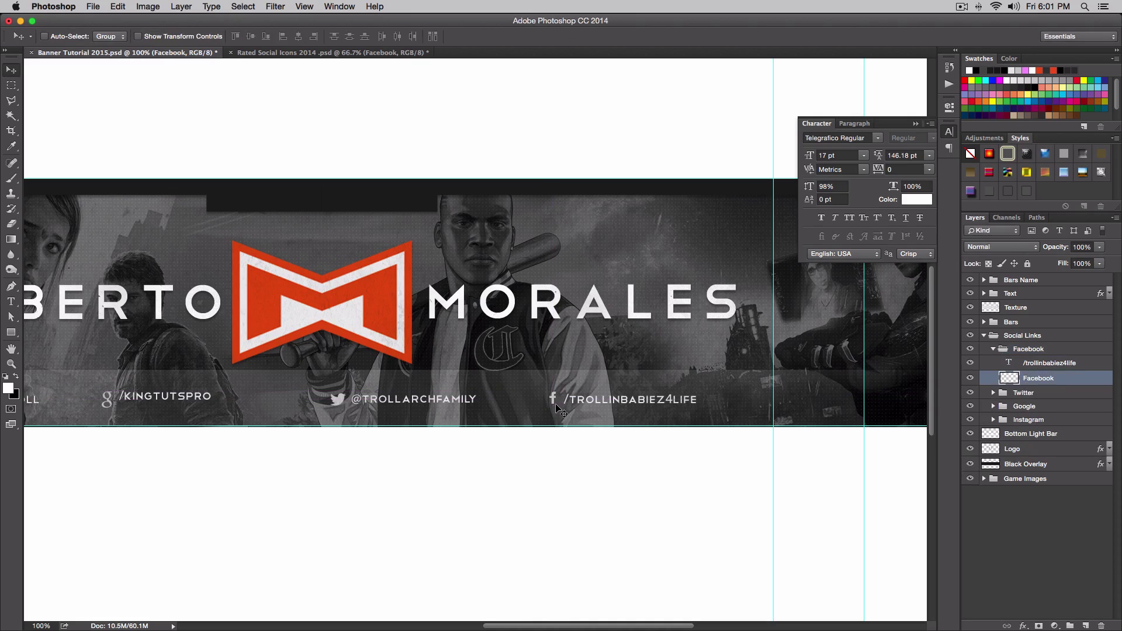
Step: Nudge the small Facebook icon back toward its handle text and collapse the Facebook group
{"action": "key", "text": "Right"}
{"action": "key", "text": "Right"}
{"action": "key", "text": "Right"}
{"action": "key", "text": "Right"}
{"action": "key", "text": "Right"}
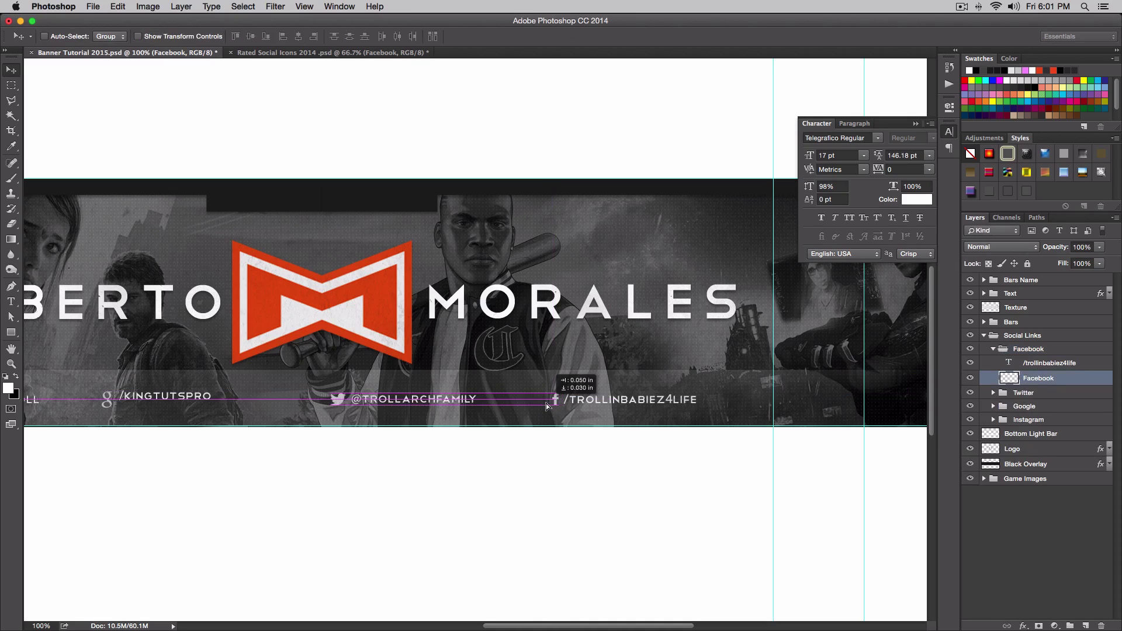
{"action": "key", "text": "Right"}
{"action": "key", "text": "super+0"}
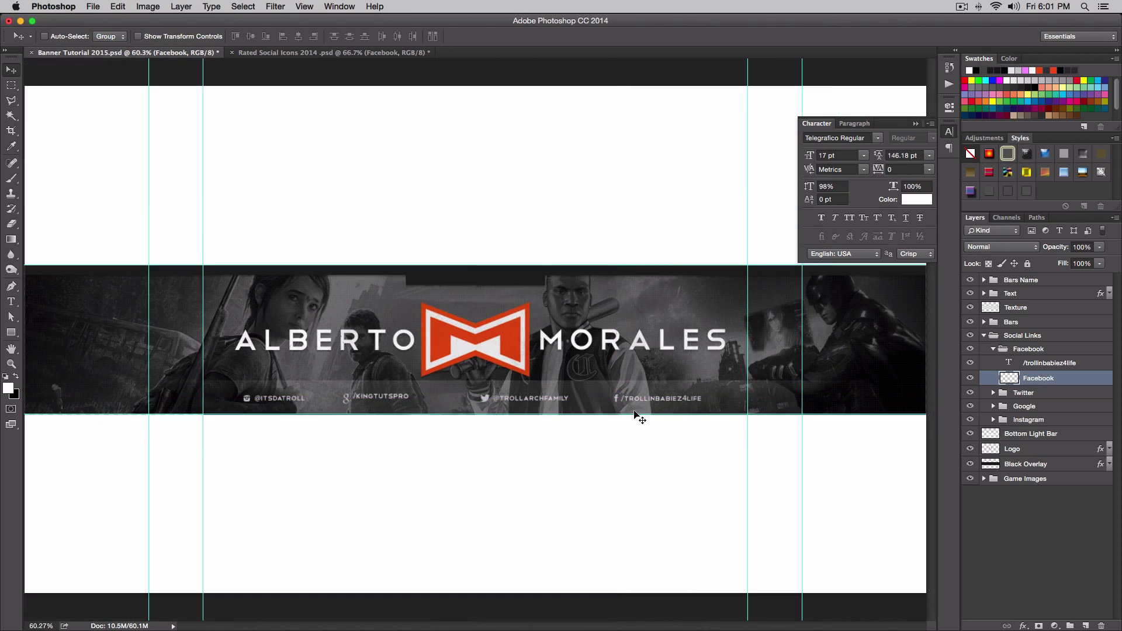
{"action": "key", "text": "Right"}
{"action": "key", "text": "super+equal"}
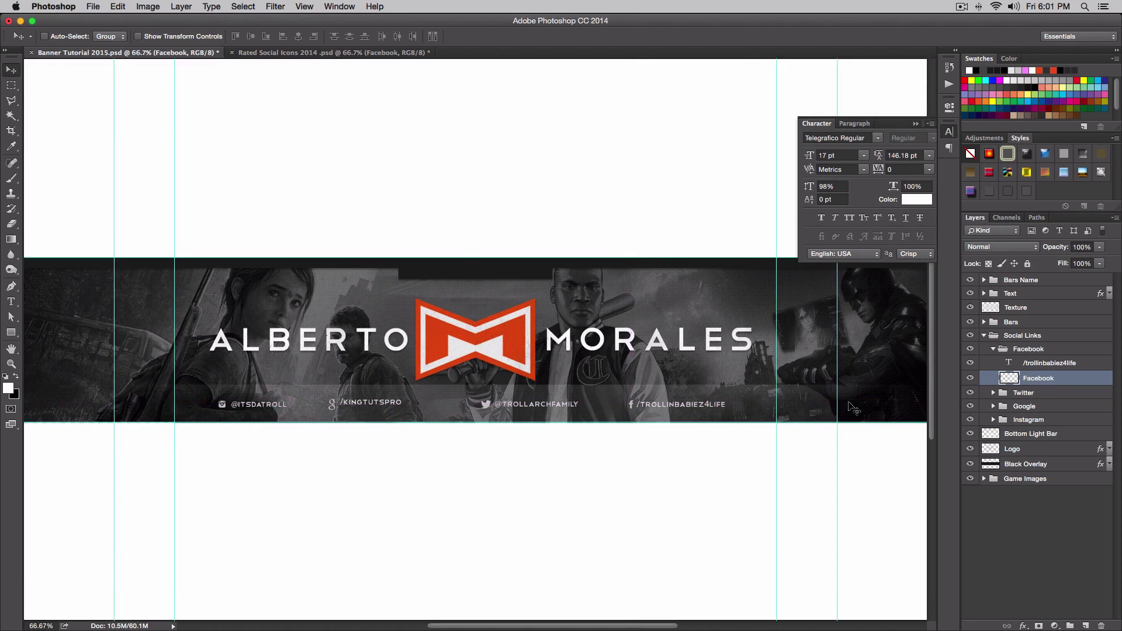
{"action": "left_click", "coordinate": [993, 350]}
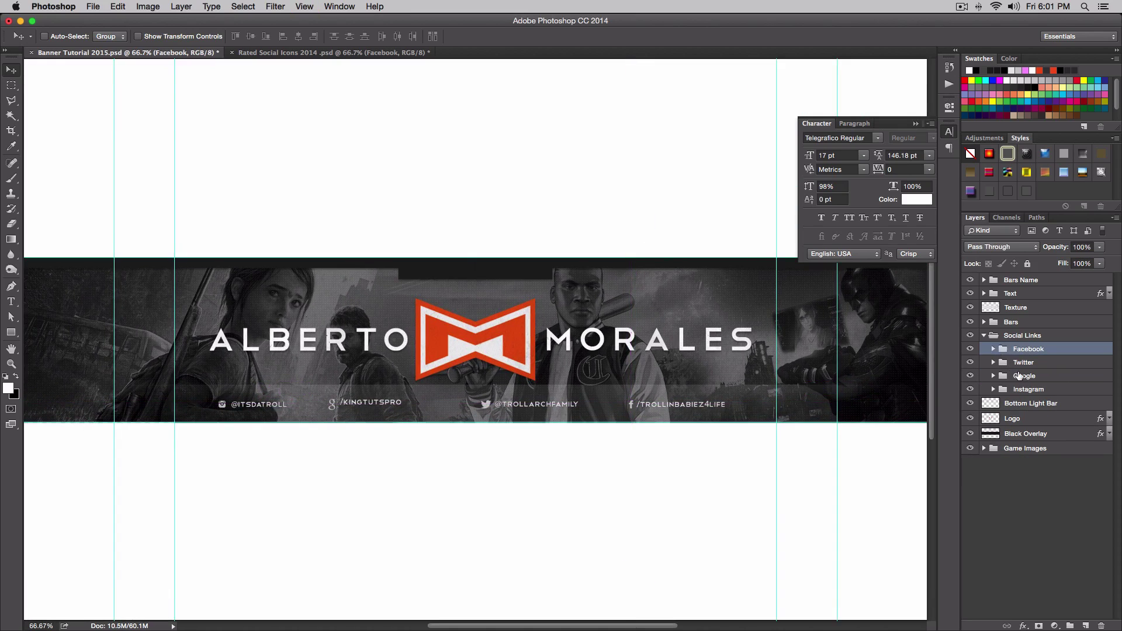
Step: Fine-tune the horizontal positions of the Google, Twitter and Facebook groups to even out the spacing between the handles
{"action": "left_click", "coordinate": [1023, 377]}
{"action": "left_click_drag", "start_coordinate": [367, 411], "coordinate": [374, 408]}
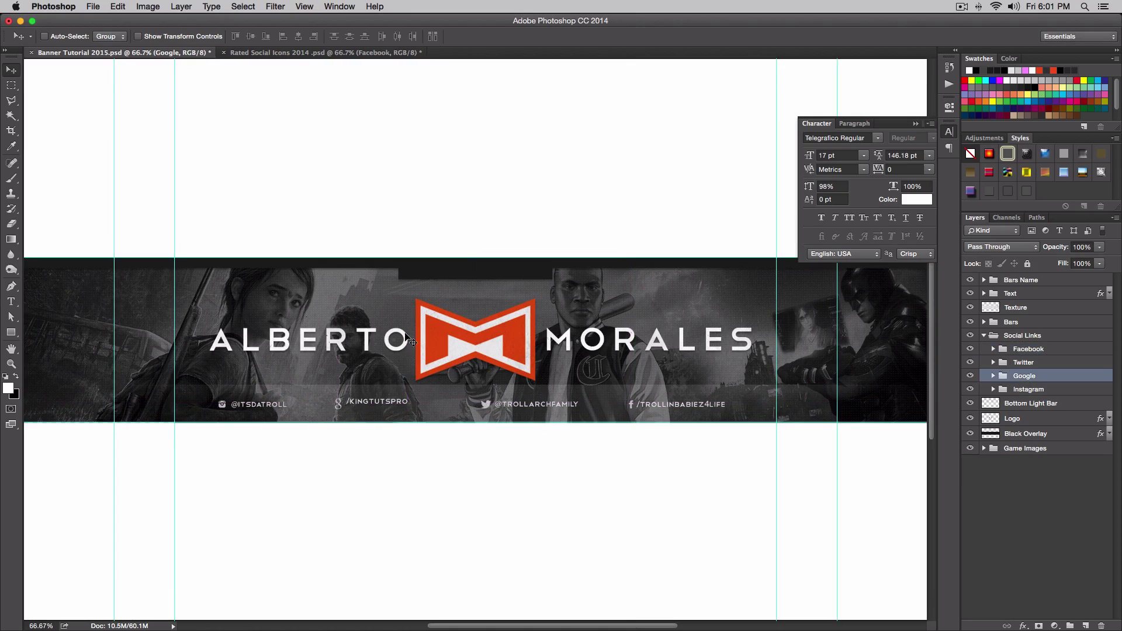
{"action": "left_click", "coordinate": [1023, 363]}
{"action": "left_click_drag", "start_coordinate": [505, 412], "coordinate": [490, 409]}
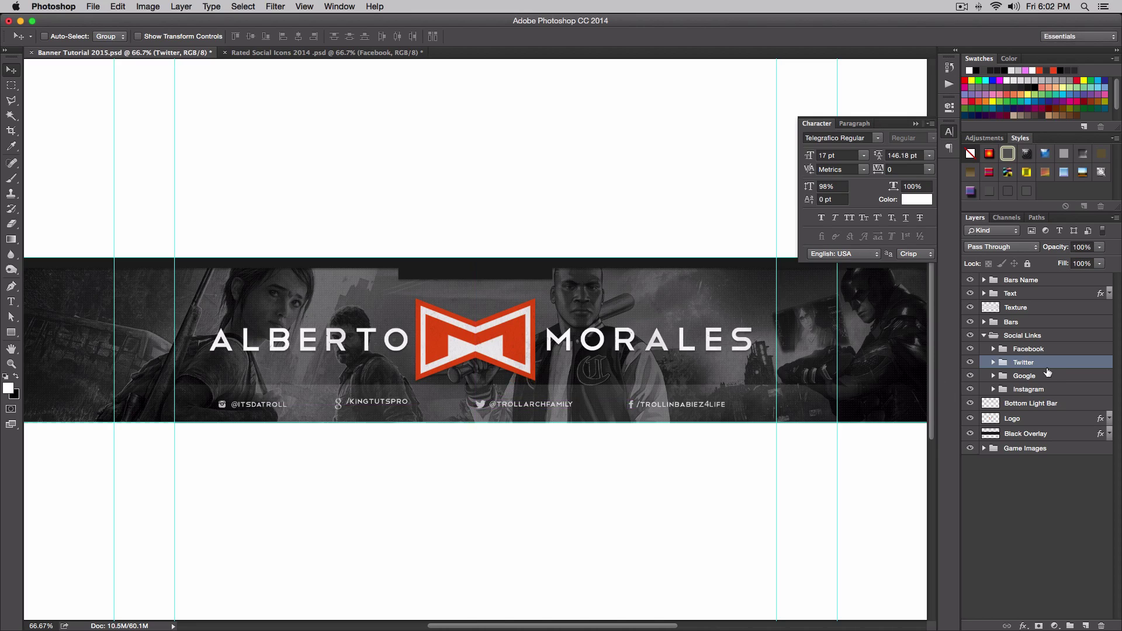
{"action": "left_click", "coordinate": [1029, 349]}
{"action": "left_click_drag", "start_coordinate": [697, 405], "coordinate": [691, 404]}
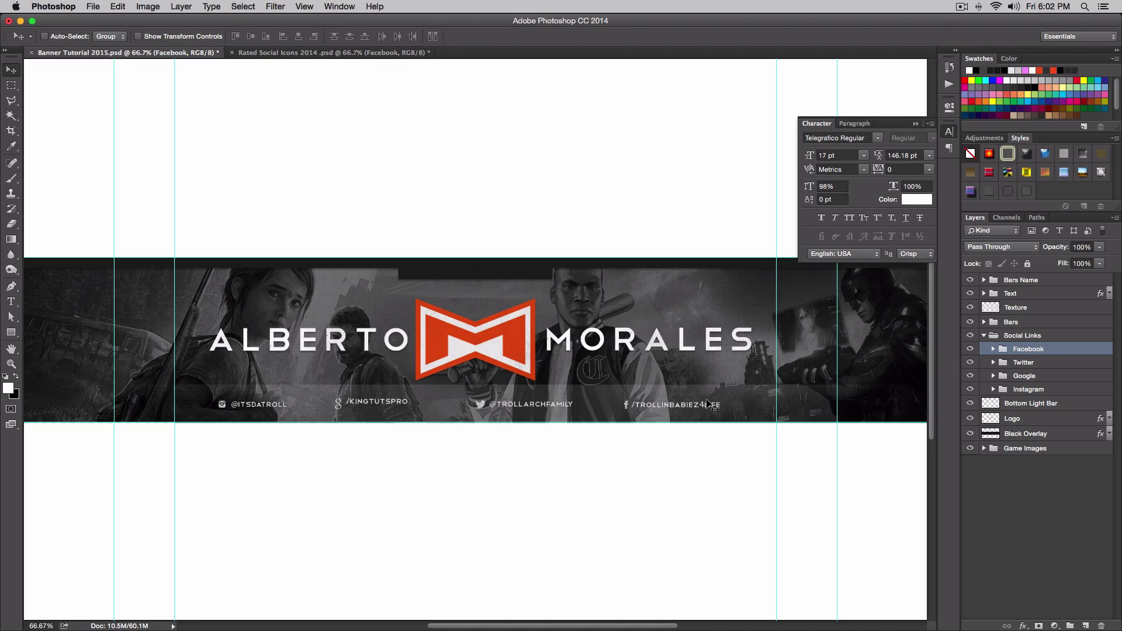
{"action": "left_click_drag", "start_coordinate": [723, 399], "coordinate": [728, 399]}
Step: Collapse the Social Links group and paste the copied drop shadow layer style onto it
{"action": "left_click", "coordinate": [1011, 336]}
{"action": "left_click", "coordinate": [984, 335]}
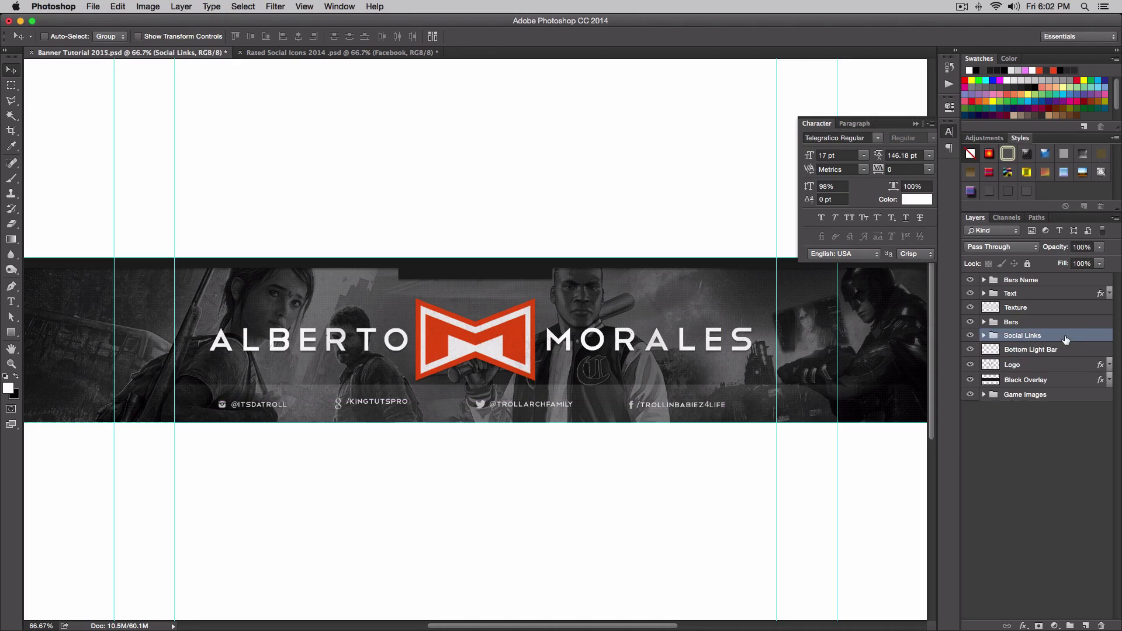
{"action": "right_click", "coordinate": [1065, 339]}
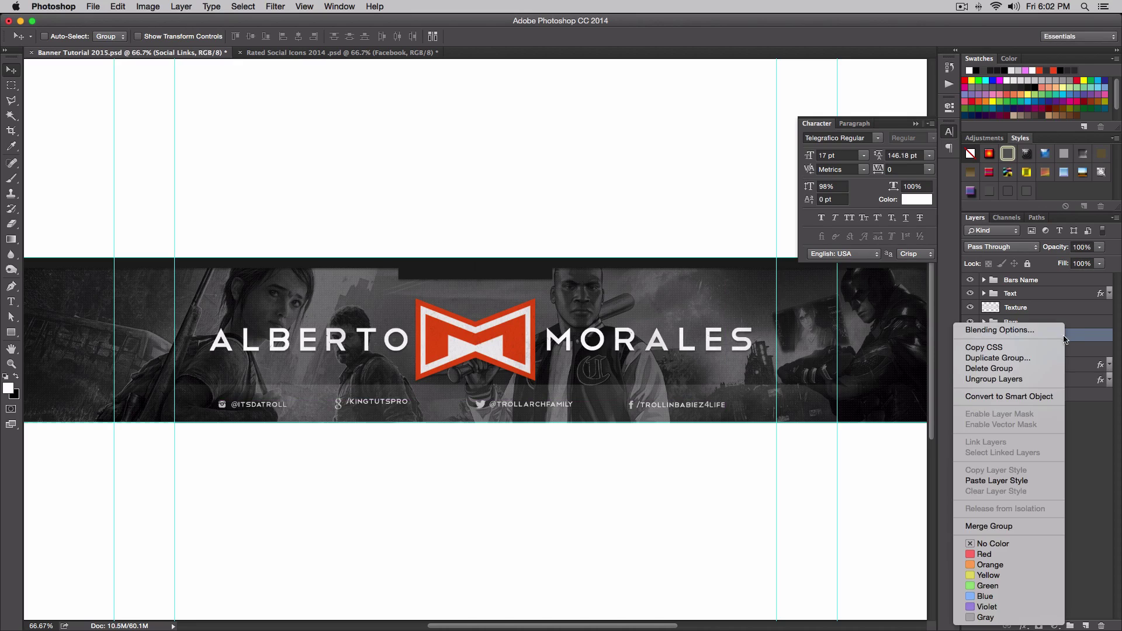
{"action": "left_click", "coordinate": [1044, 481]}
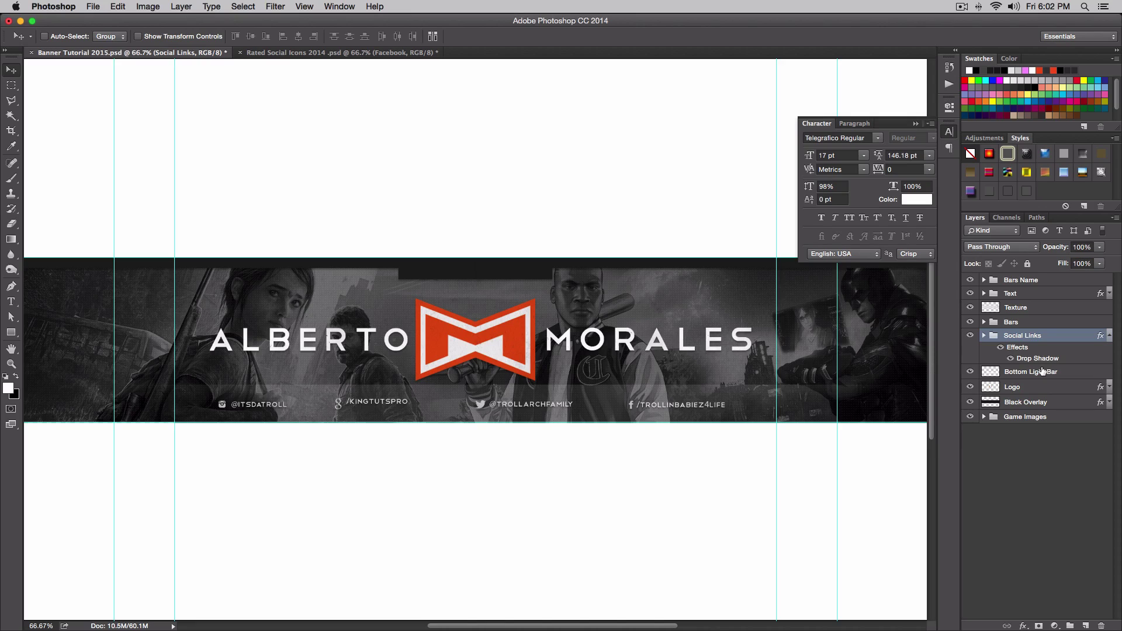
Step: Create an empty text layer on the top dark tab and move it directly below the Texture layer
{"action": "key", "text": "t"}
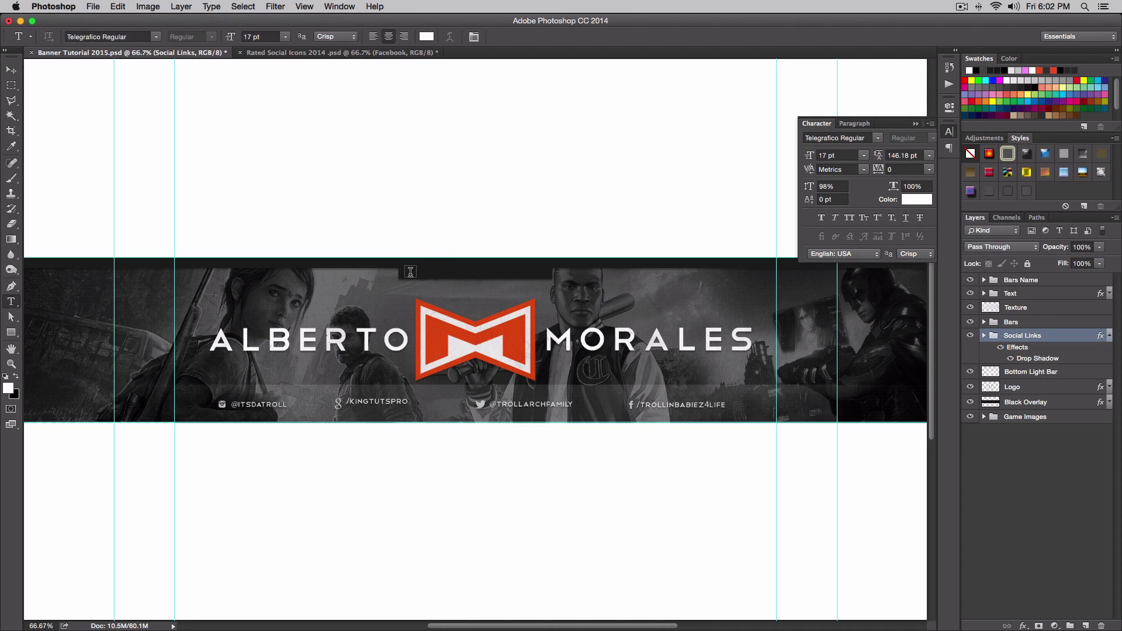
{"action": "left_click", "coordinate": [416, 272]}
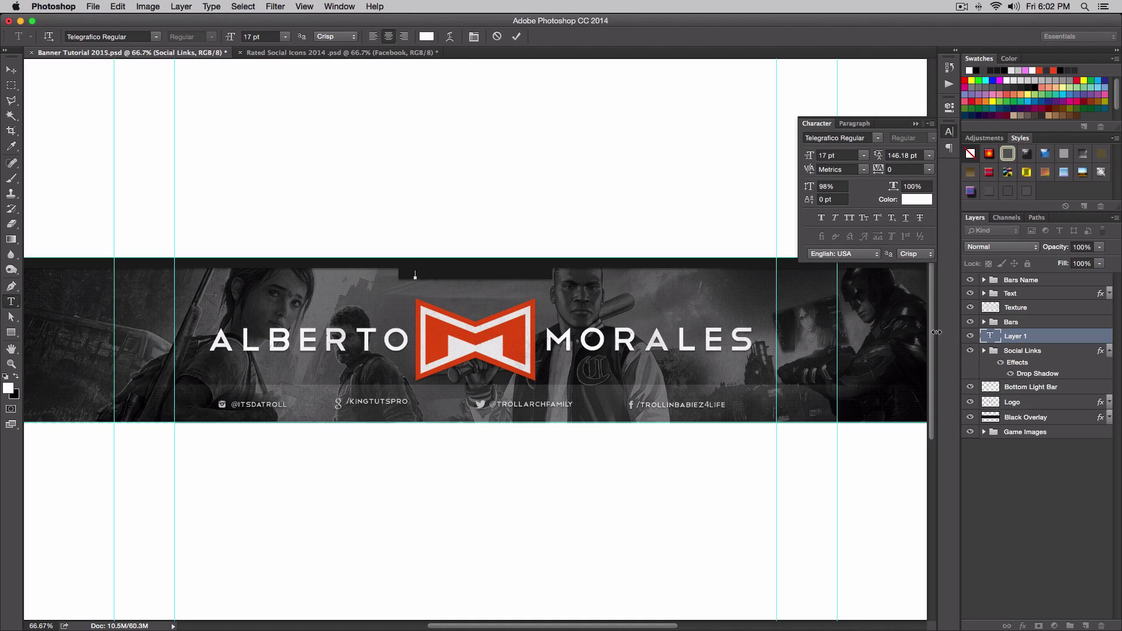
{"action": "left_click", "coordinate": [1050, 336]}
{"action": "key", "text": "v"}
{"action": "left_click_drag", "start_coordinate": [1050, 336], "coordinate": [1049, 316]}
{"action": "key", "text": "t"}
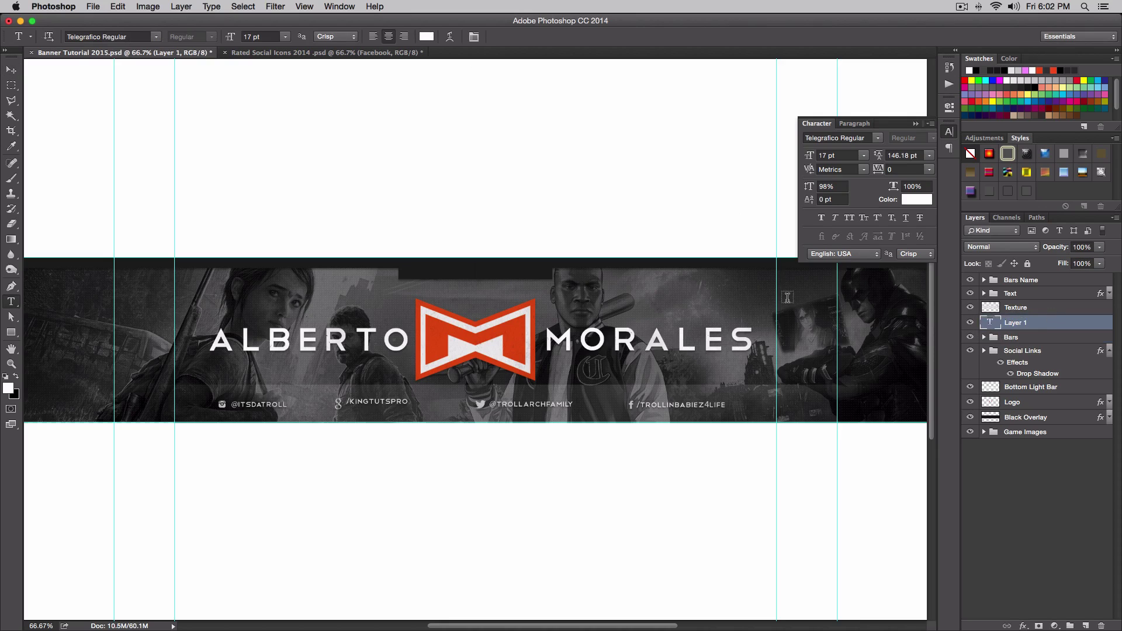
Step: Add a new text layer reading "designed by kingtutspro" just above the logo
{"action": "left_click", "coordinate": [440, 283]}
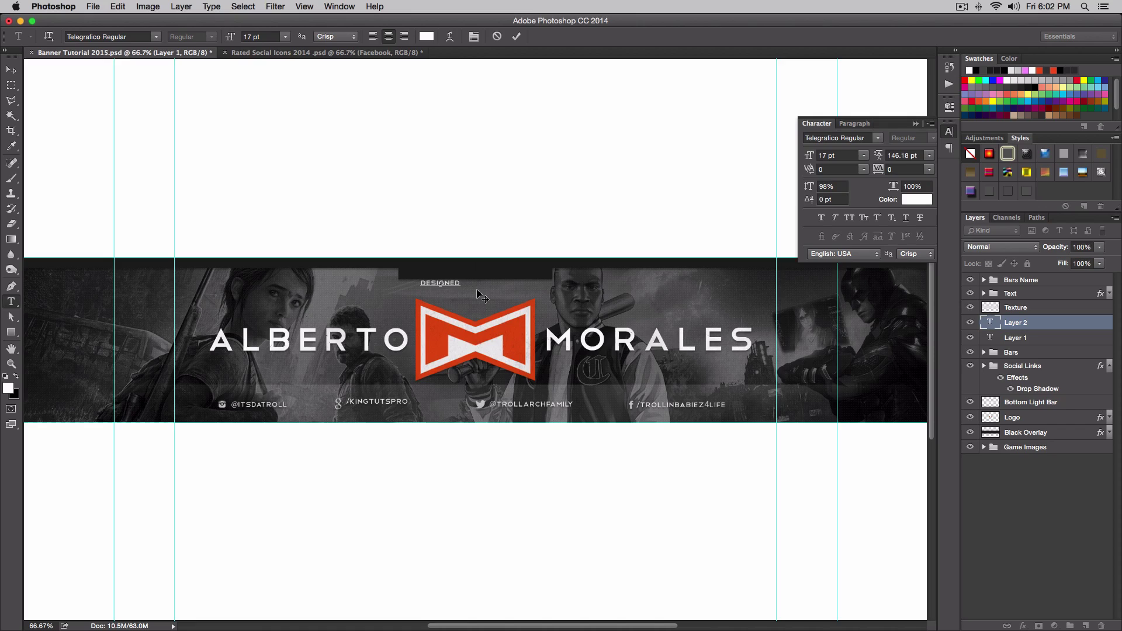
{"action": "type", "text": "DESIGNED BY KGINTUTSPRO"}
{"action": "key", "text": "super+a"}
{"action": "key", "text": "Right"}
{"action": "key", "text": "BackSpace"}
{"action": "key", "text": "BackSpace"}
{"action": "key", "text": "BackSpace"}
{"action": "key", "text": "BackSpace"}
{"action": "key", "text": "BackSpace"}
{"action": "key", "text": "BackSpace"}
{"action": "key", "text": "BackSpace"}
{"action": "key", "text": "BackSpace"}
{"action": "key", "text": "BackSpace"}
{"action": "key", "text": "BackSpace"}
{"action": "type", "text": "N"}
{"action": "key", "text": "BackSpace"}
{"action": "type", "text": "INGTUTSPRO"}
{"action": "key", "text": "super+Return"}
Step: Move the credit text layer to the top of the layer stack and centre the text in the top dark tab
{"action": "key", "text": "v"}
{"action": "left_click_drag", "start_coordinate": [398, 282], "coordinate": [431, 281]}
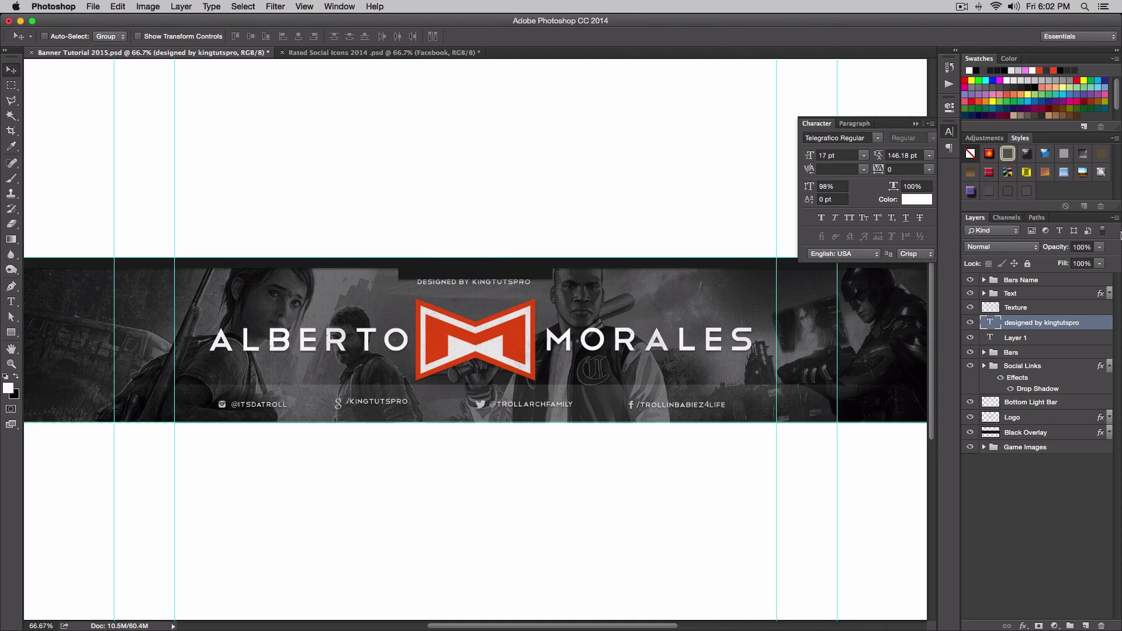
{"action": "left_click_drag", "start_coordinate": [1050, 325], "coordinate": [1043, 274]}
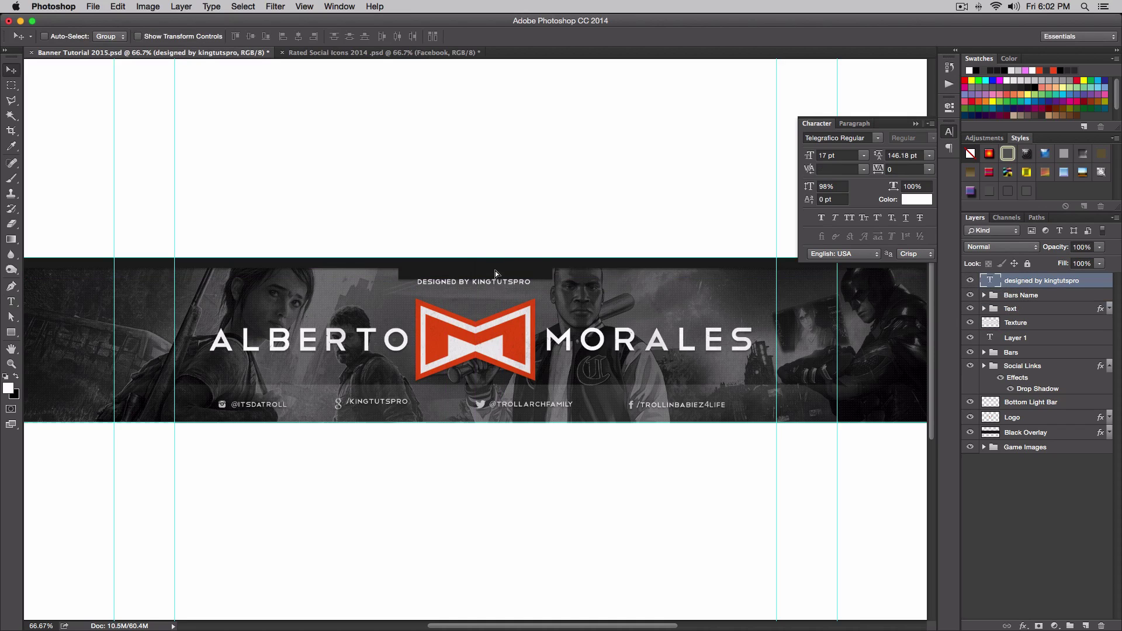
{"action": "key", "text": "super+minus"}
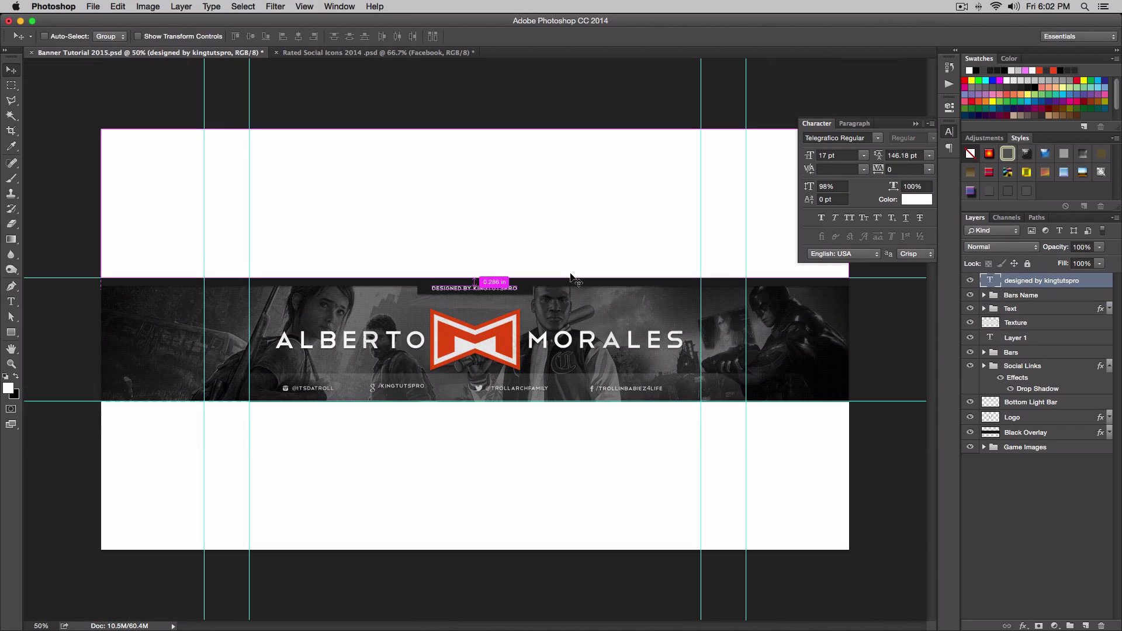
{"action": "key", "text": "super+plus"}
{"action": "key", "text": "super+plus"}
{"action": "scroll", "coordinate": [455, 213], "scroll_direction": "up", "scroll_amount": 3}
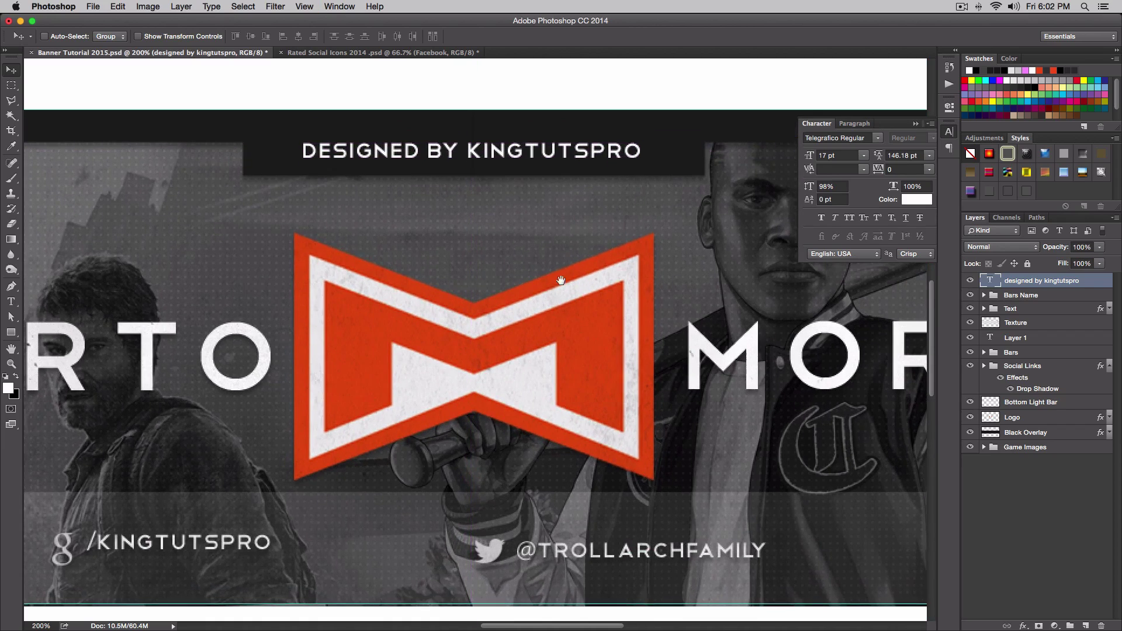
{"action": "left_click_drag", "start_coordinate": [456, 211], "coordinate": [458, 205]}
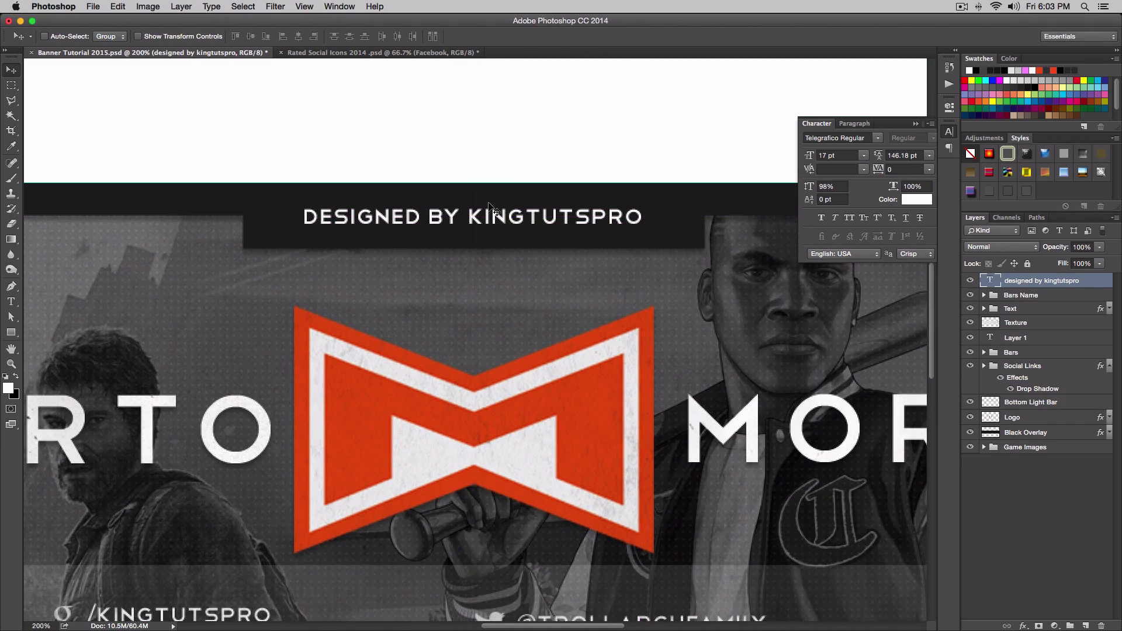
Step: Append a "™" symbol to the end of the "designed by kingtutspro" text
{"action": "key", "text": "t"}
{"action": "left_click", "coordinate": [643, 218]}
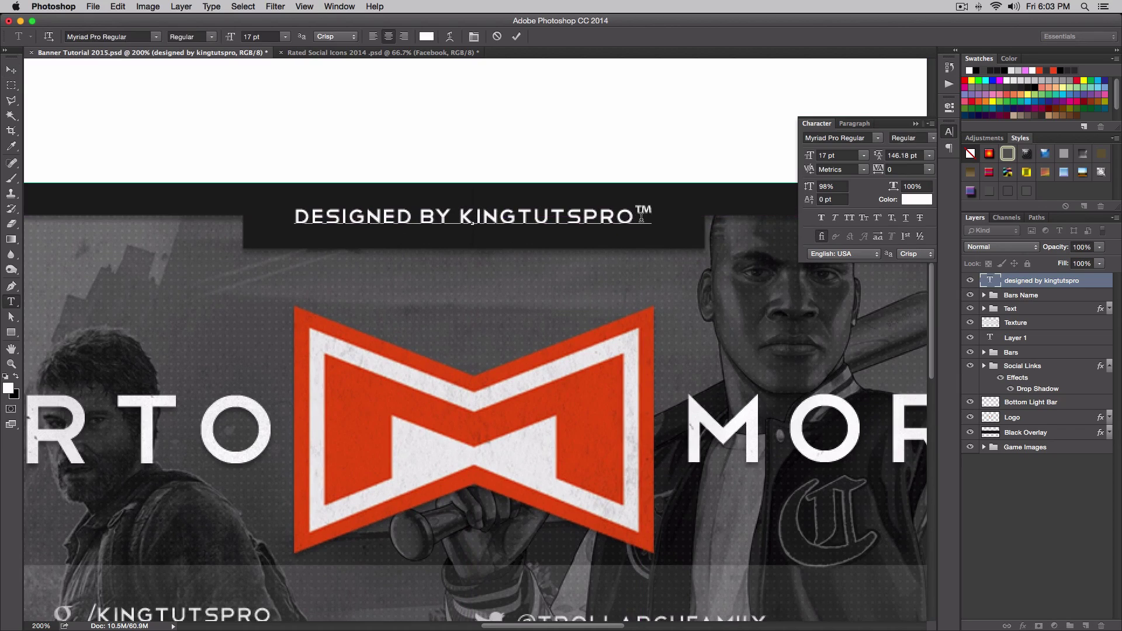
{"action": "key", "text": "super+Return"}
{"action": "key", "text": "v"}
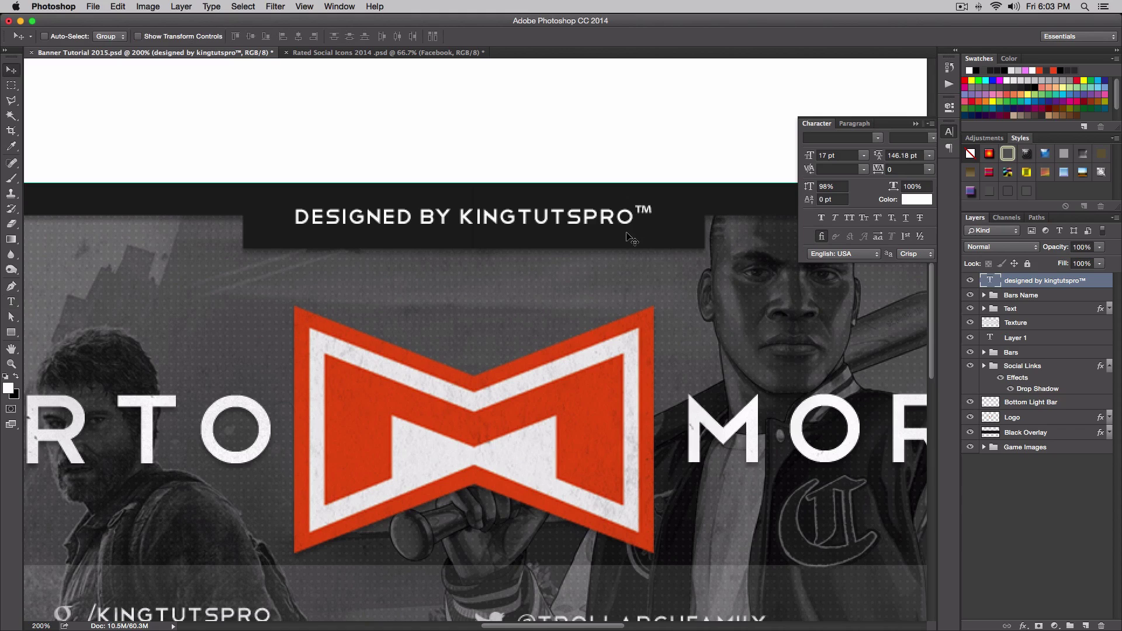
Step: Paste the copied drop shadow layer style onto the "designed by kingtutspro™" text layer
{"action": "key", "text": "super+0"}
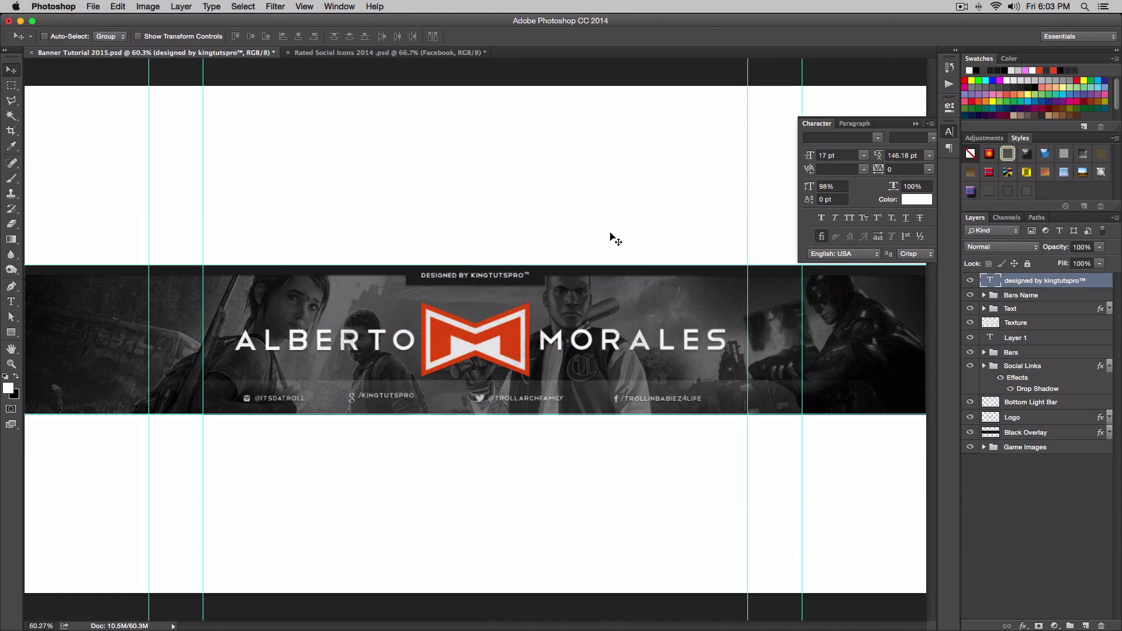
{"action": "key", "text": "super+equal"}
{"action": "right_click", "coordinate": [1102, 285]}
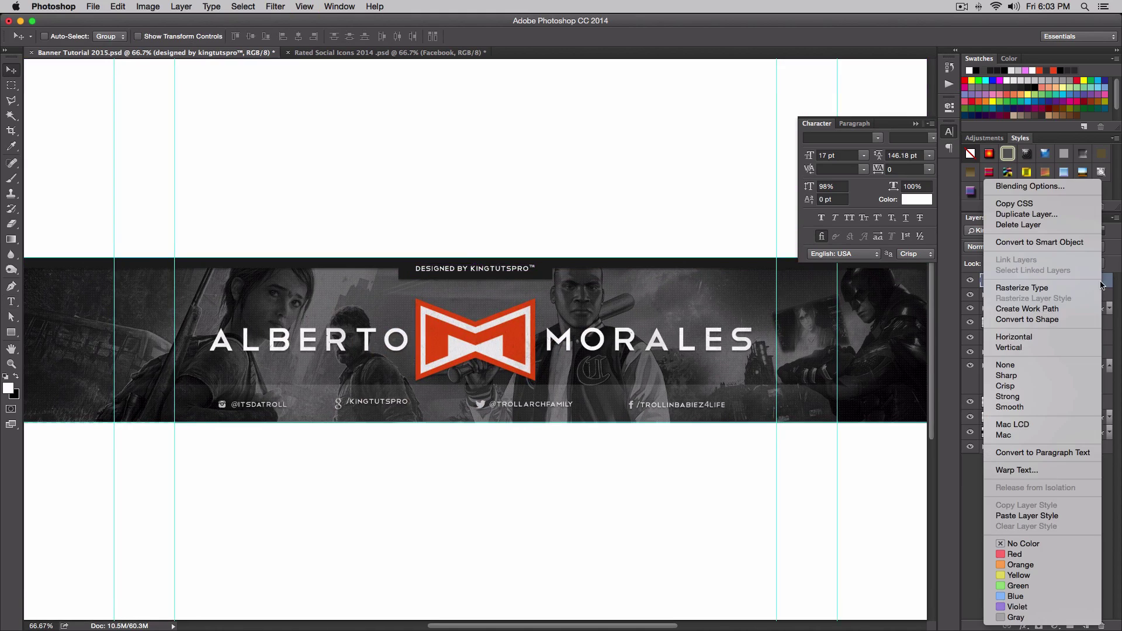
{"action": "left_click", "coordinate": [987, 430]}
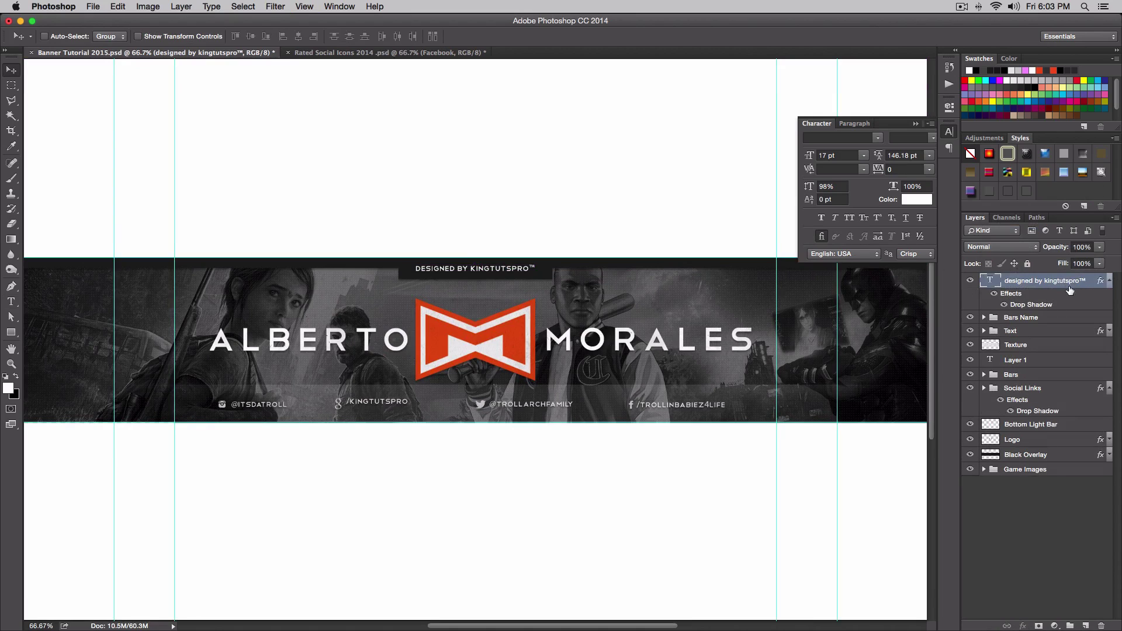
{"action": "left_click", "coordinate": [1046, 318]}
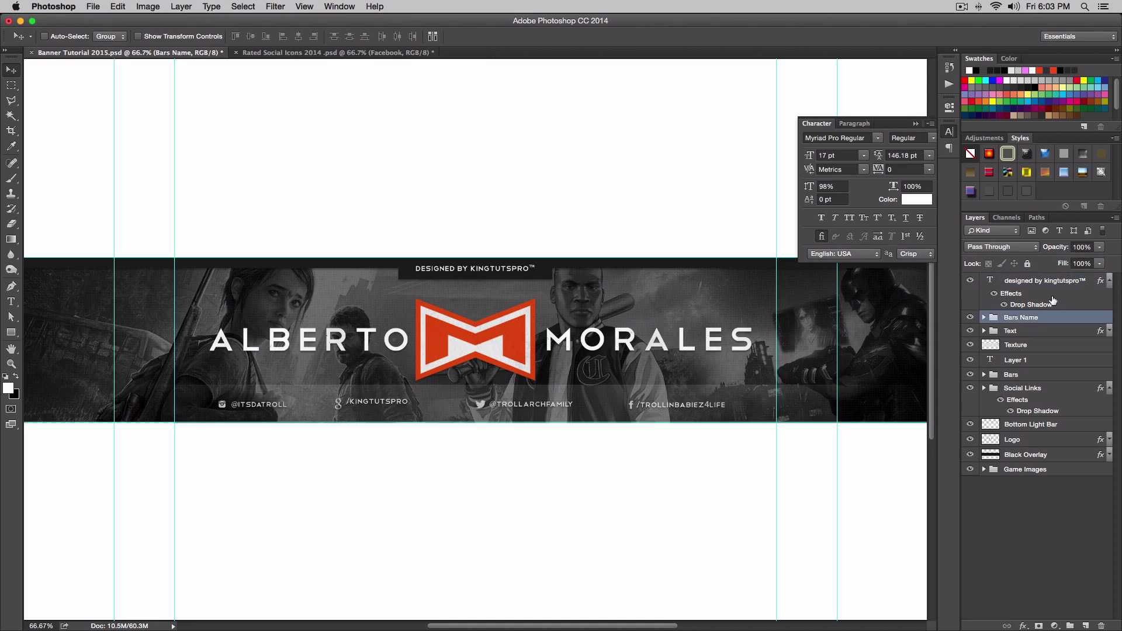
{"action": "left_click", "coordinate": [1050, 283]}
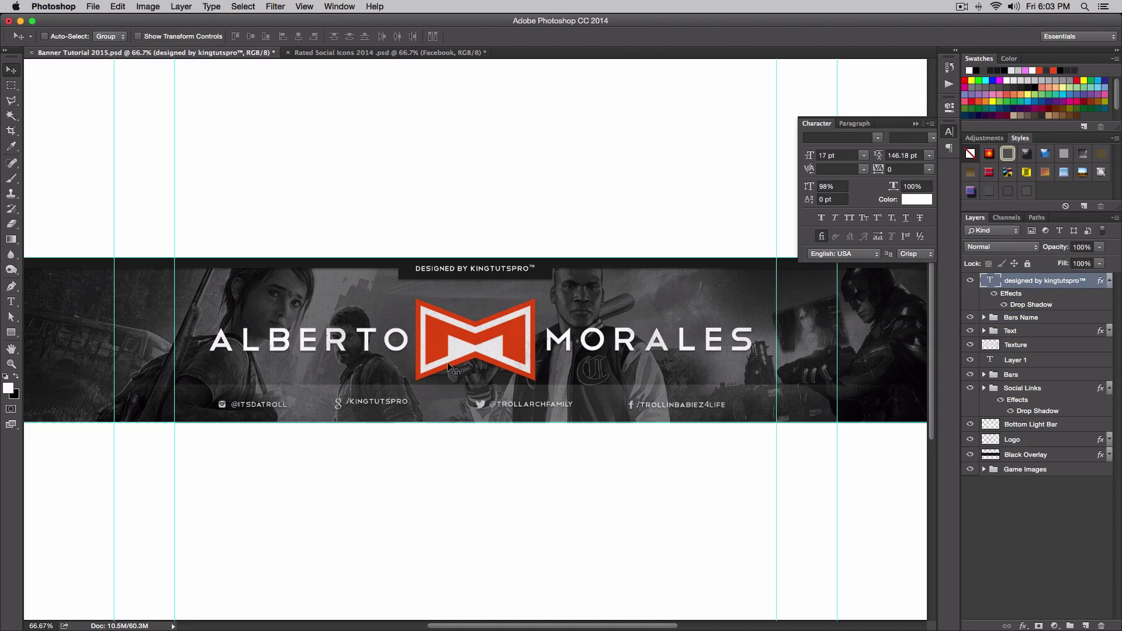
{"action": "double_click", "coordinate": [505, 272]}
{"action": "left_click", "coordinate": [515, 36]}
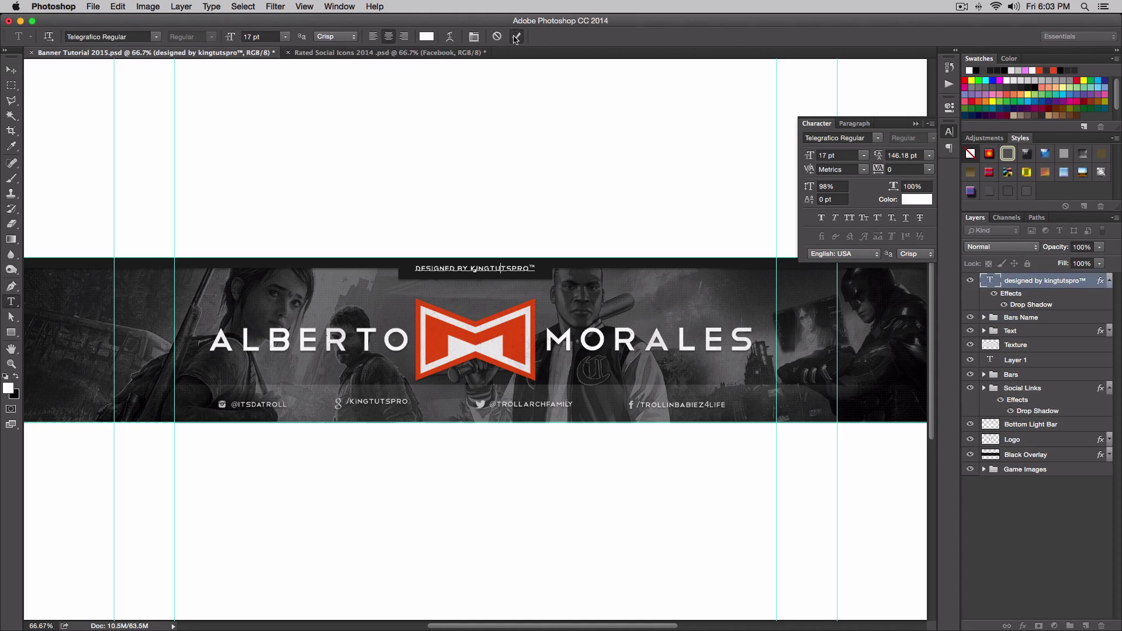
Step: Review the whole banner with the guides hidden, restore the guides and save the document
{"action": "key", "text": "super+minus"}
{"action": "key", "text": "v"}
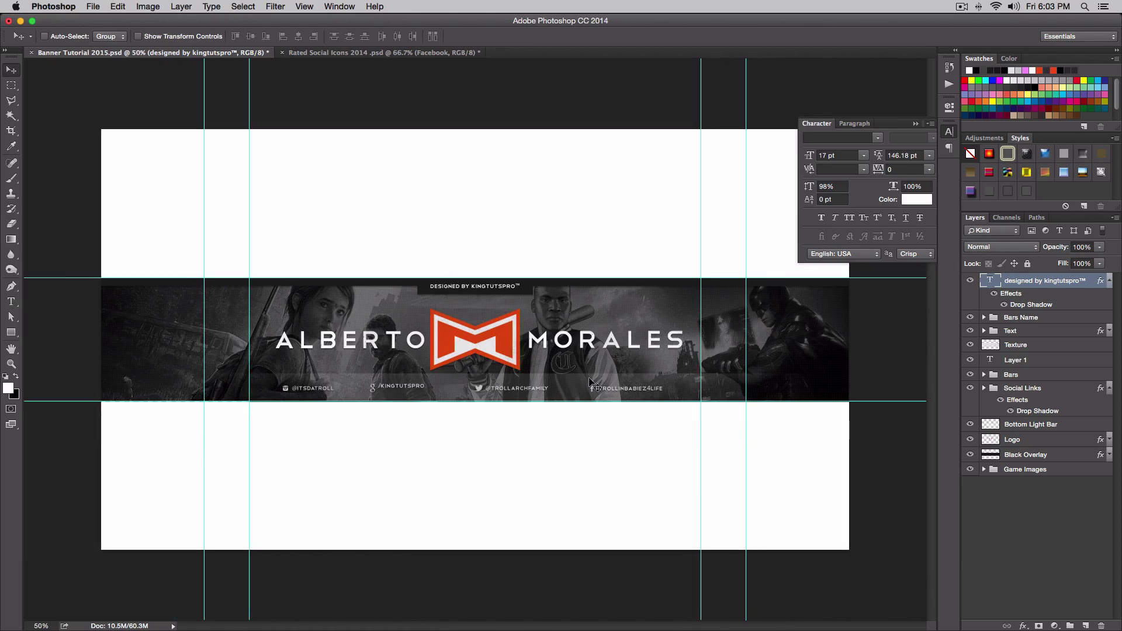
{"action": "key", "text": "super"}
{"action": "key", "text": "super+plus"}
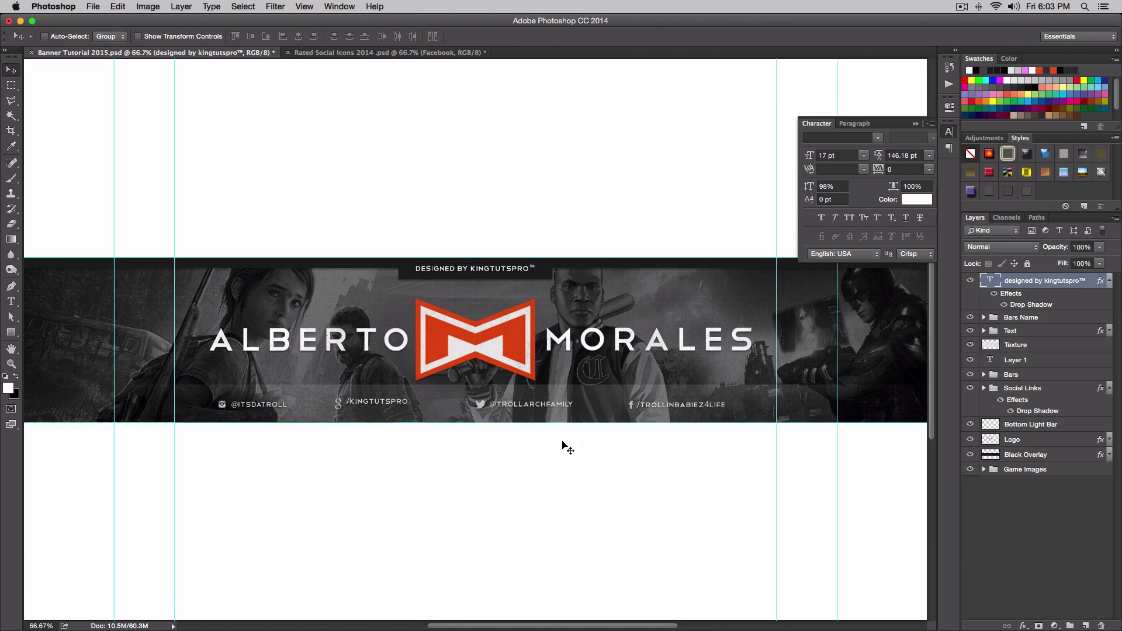
{"action": "key", "text": "super+minus"}
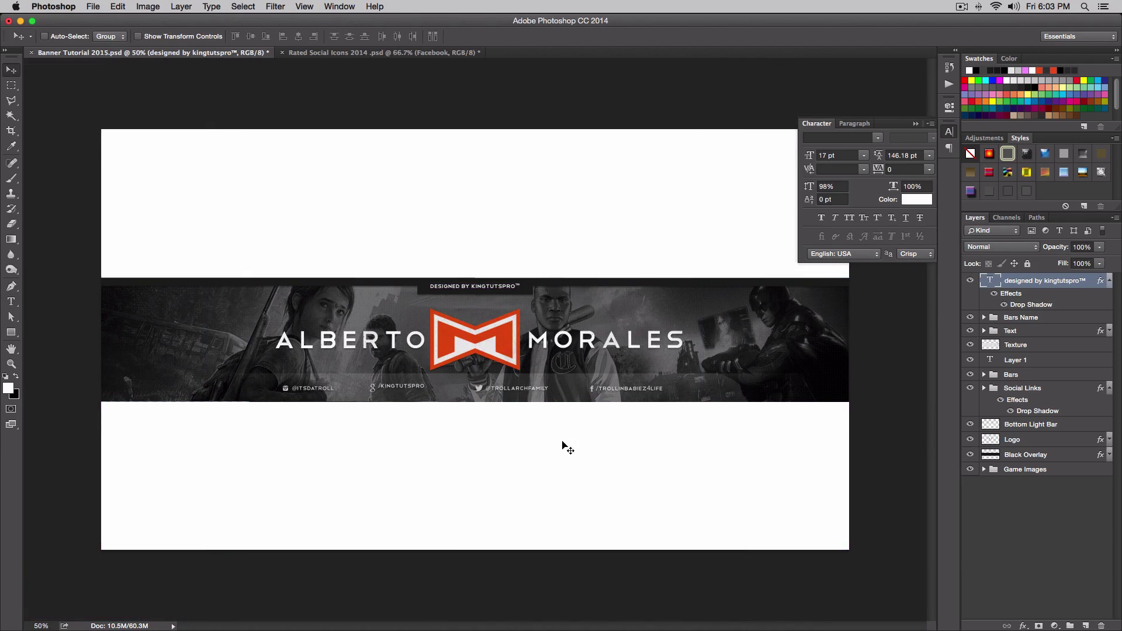
{"action": "key", "text": "super+plus"}
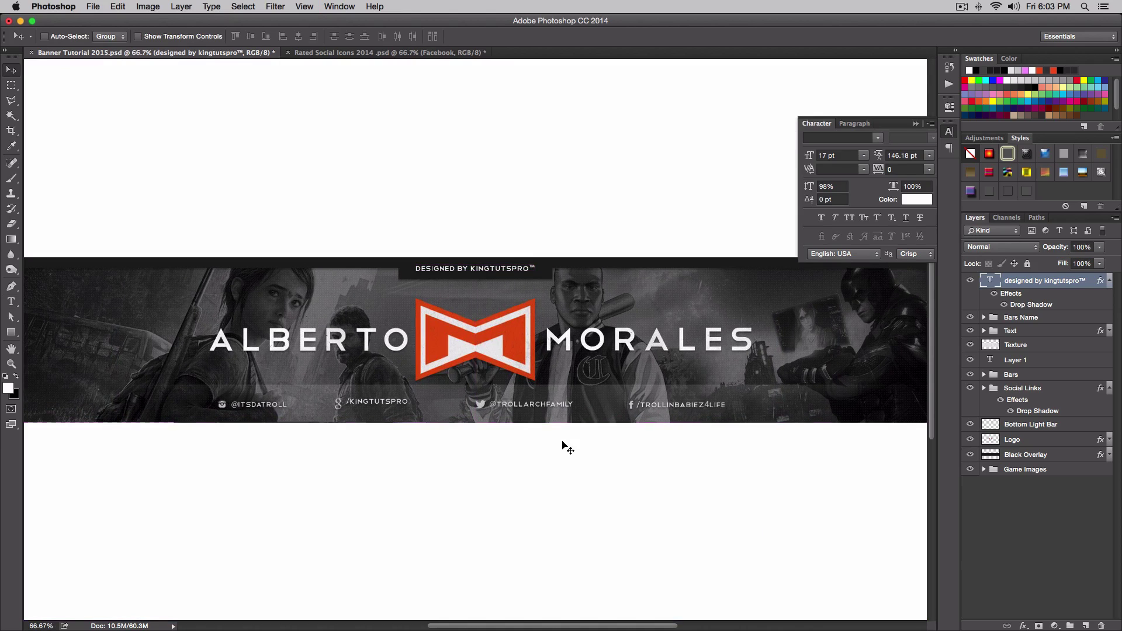
{"action": "key", "text": "super+semicolon"}
{"action": "key", "text": "super+s"}
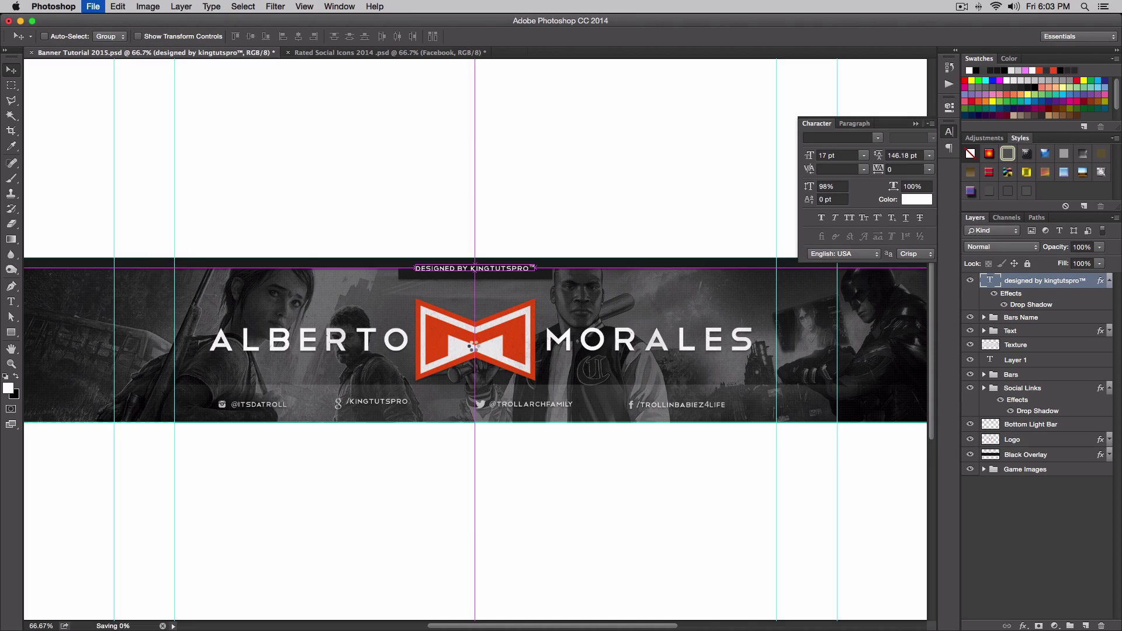
Step: Choose a 1456 px light brush preset for the Brush tool and add a new layer named Light at the top of the stack
{"action": "key", "text": "b"}
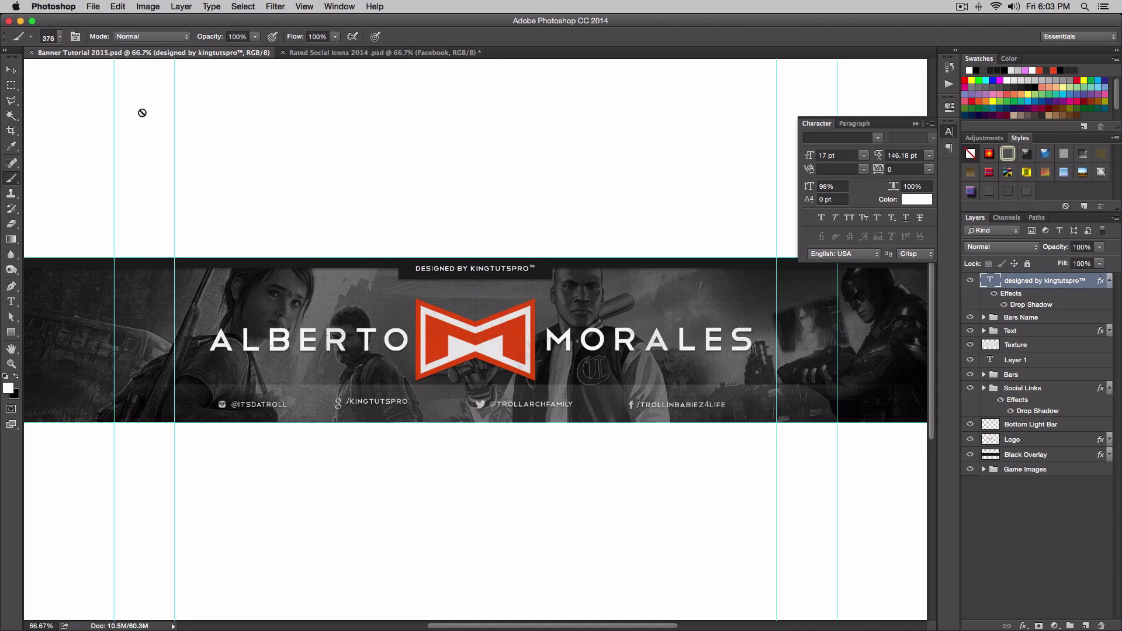
{"action": "right_click", "coordinate": [310, 232]}
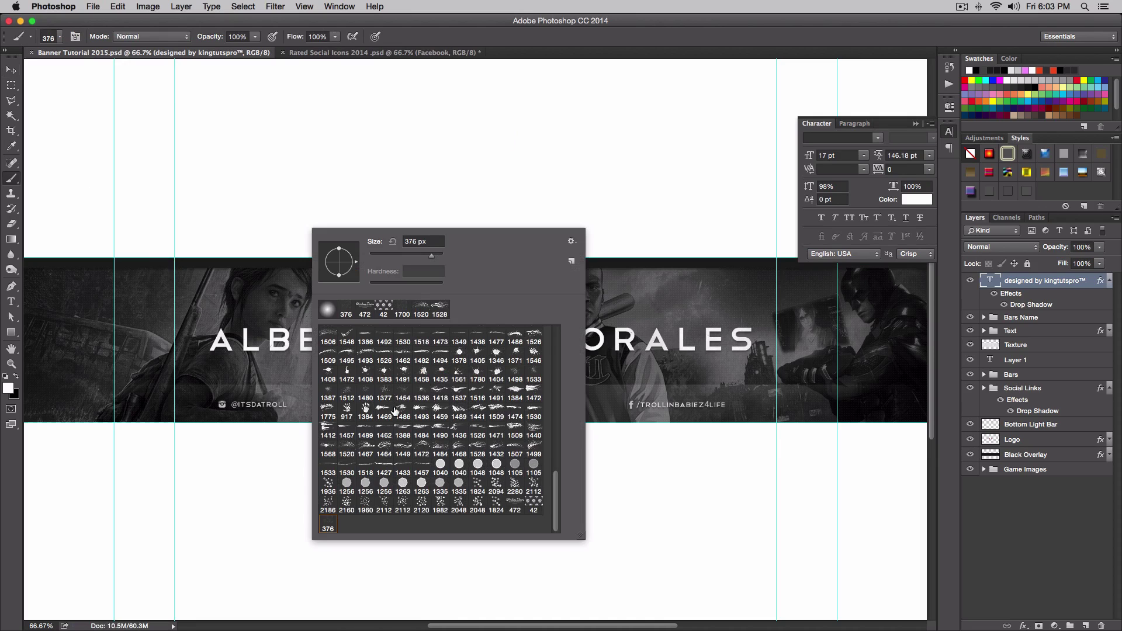
{"action": "scroll", "coordinate": [395, 412], "scroll_direction": "up", "scroll_amount": 4}
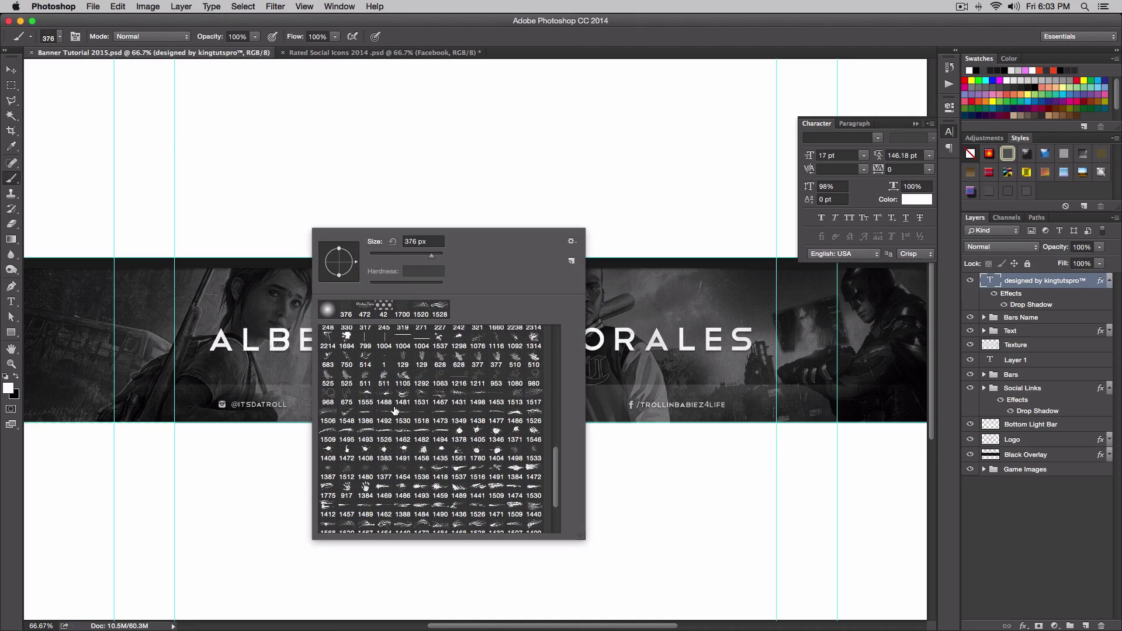
{"action": "scroll", "coordinate": [395, 410], "scroll_direction": "up", "scroll_amount": 1}
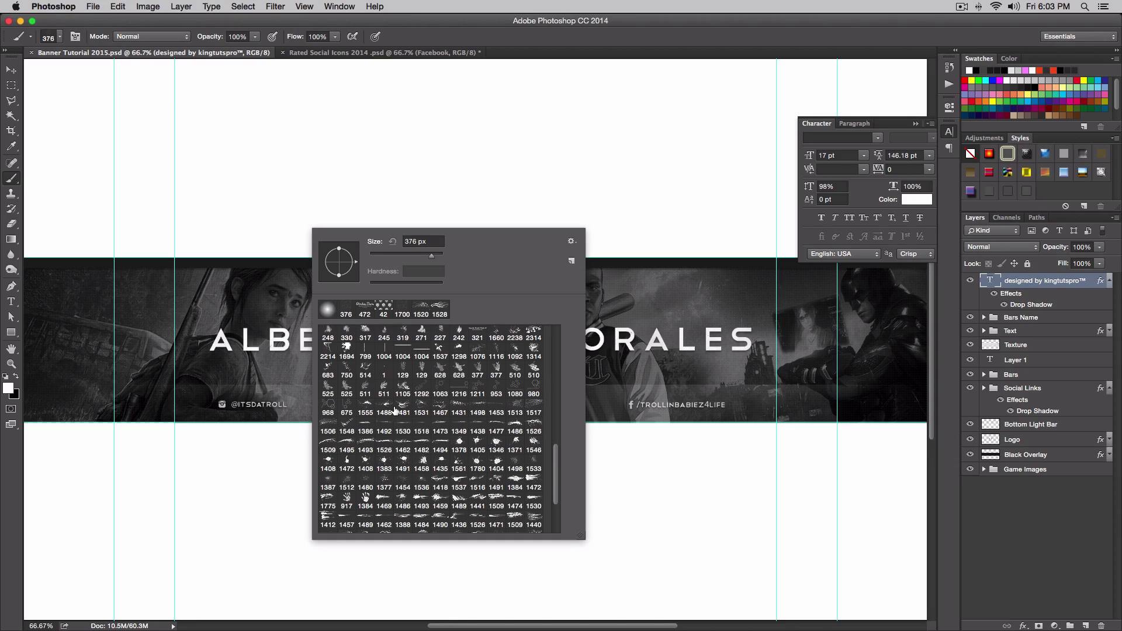
{"action": "scroll", "coordinate": [395, 412], "scroll_direction": "up", "scroll_amount": 1}
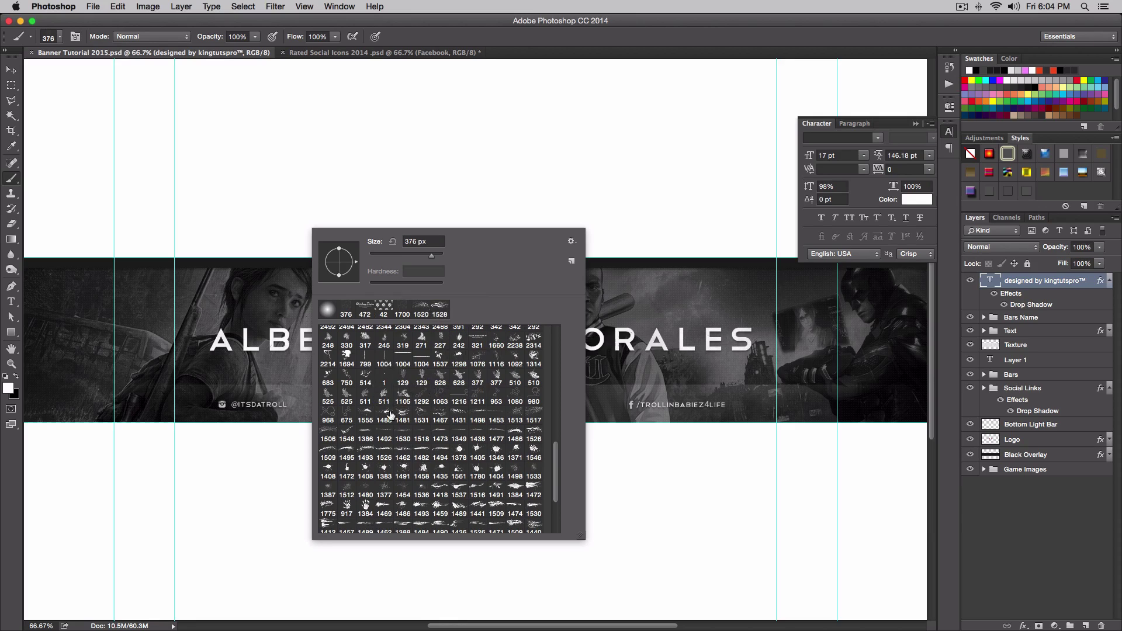
{"action": "scroll", "coordinate": [409, 409], "scroll_direction": "up", "scroll_amount": 1}
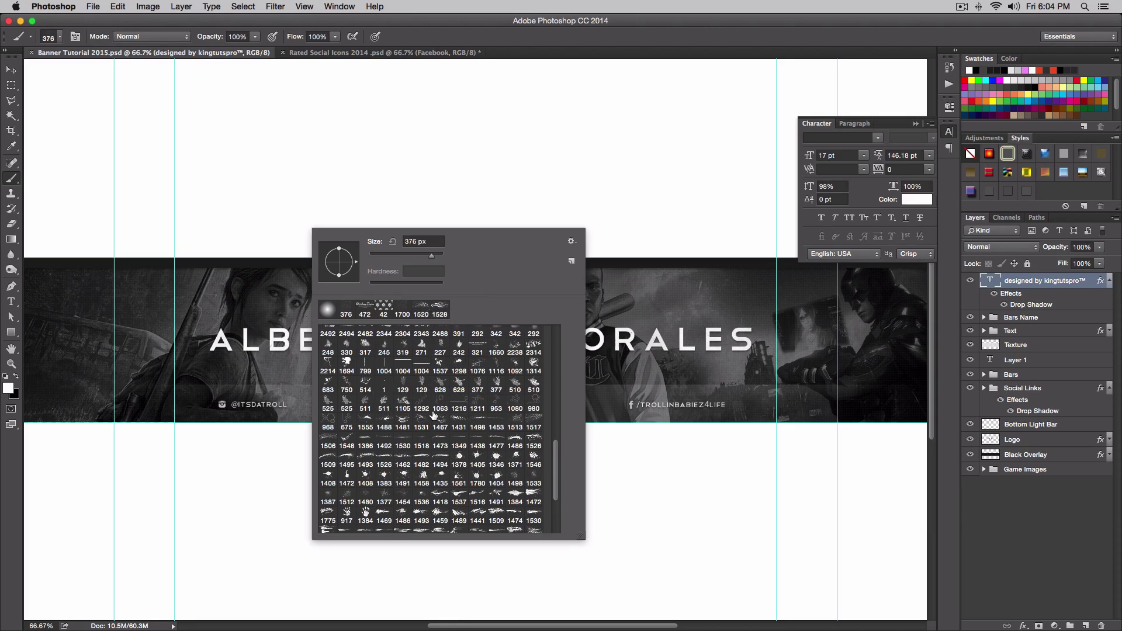
{"action": "scroll", "coordinate": [433, 415], "scroll_direction": "up", "scroll_amount": 3}
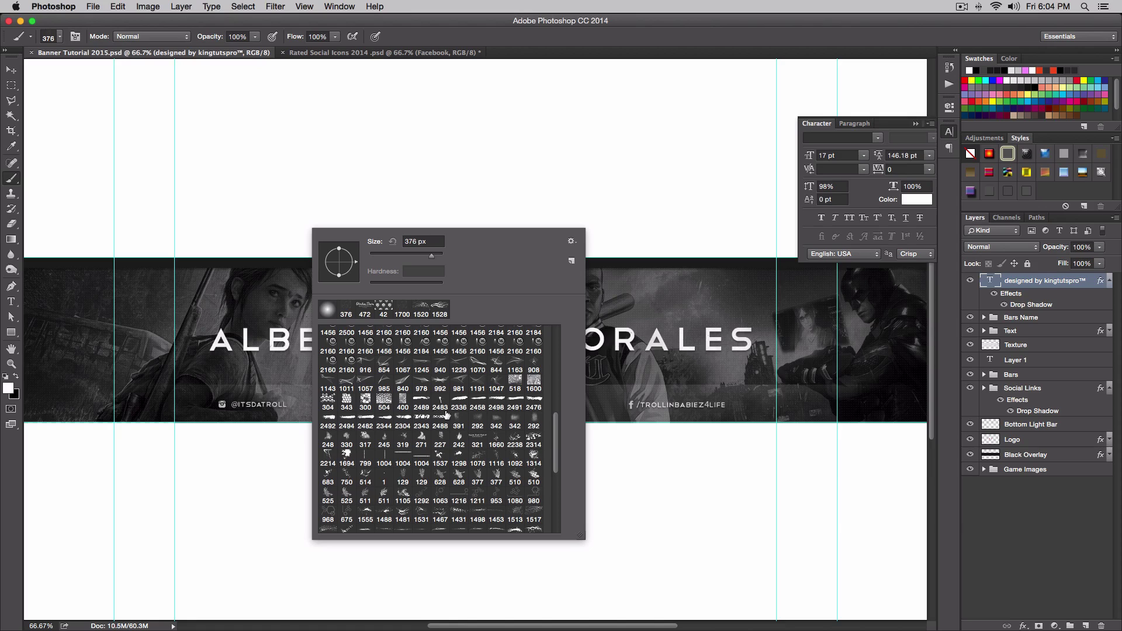
{"action": "scroll", "coordinate": [426, 419], "scroll_direction": "up", "scroll_amount": 2}
{"action": "scroll", "coordinate": [426, 419], "scroll_direction": "up", "scroll_amount": 4}
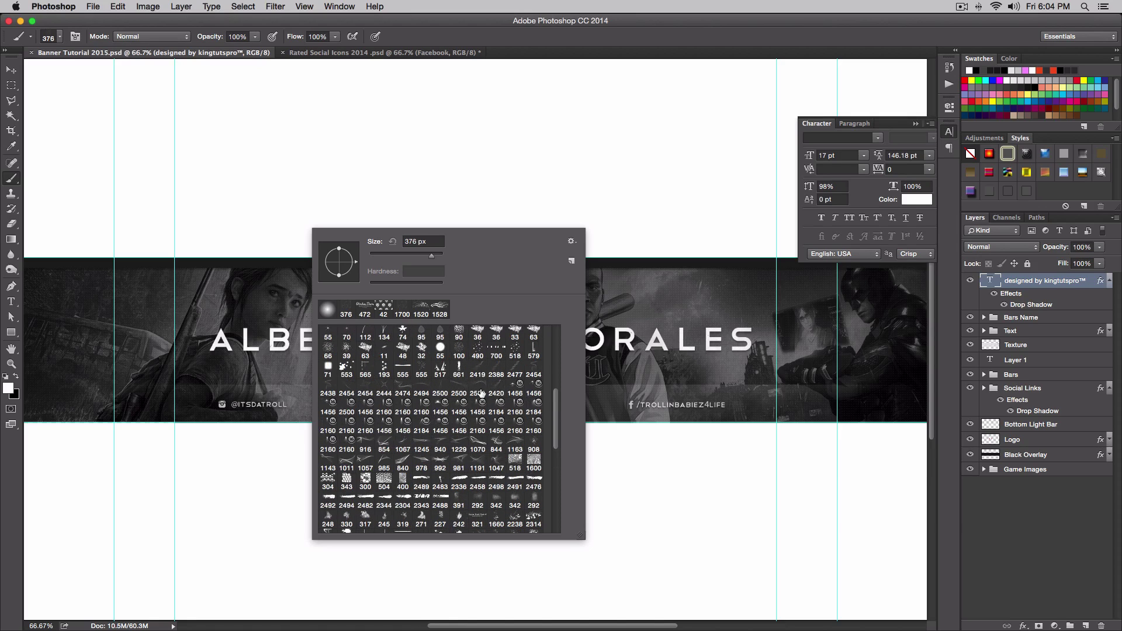
{"action": "scroll", "coordinate": [474, 412], "scroll_direction": "up", "scroll_amount": 1}
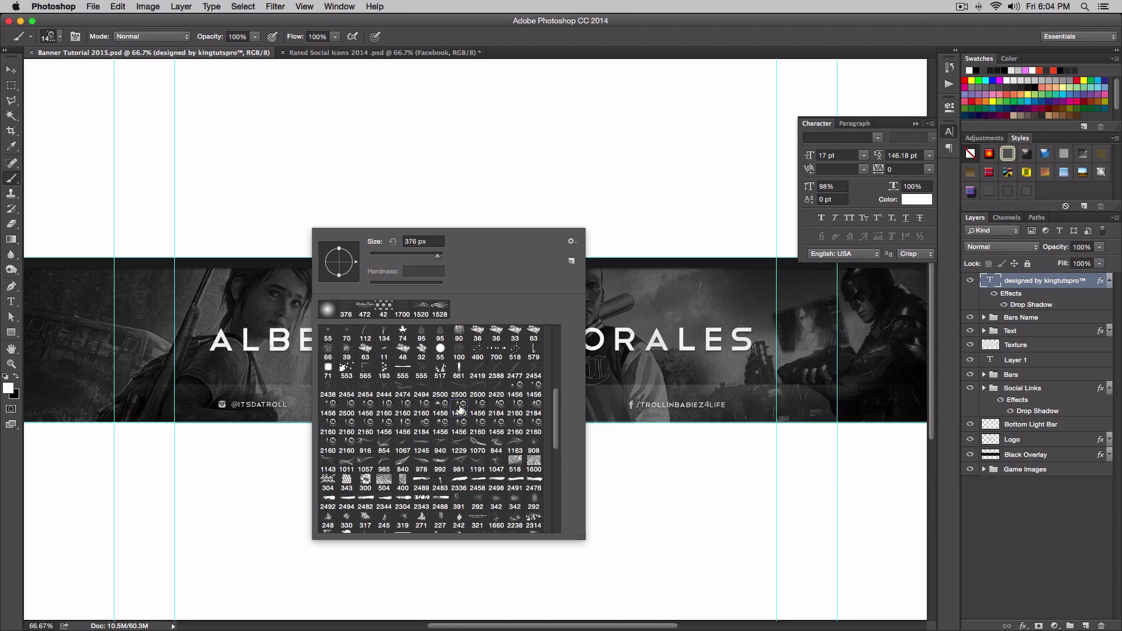
{"action": "left_click", "coordinate": [460, 411]}
{"action": "left_click", "coordinate": [1046, 282]}
{"action": "left_click", "coordinate": [1084, 626]}
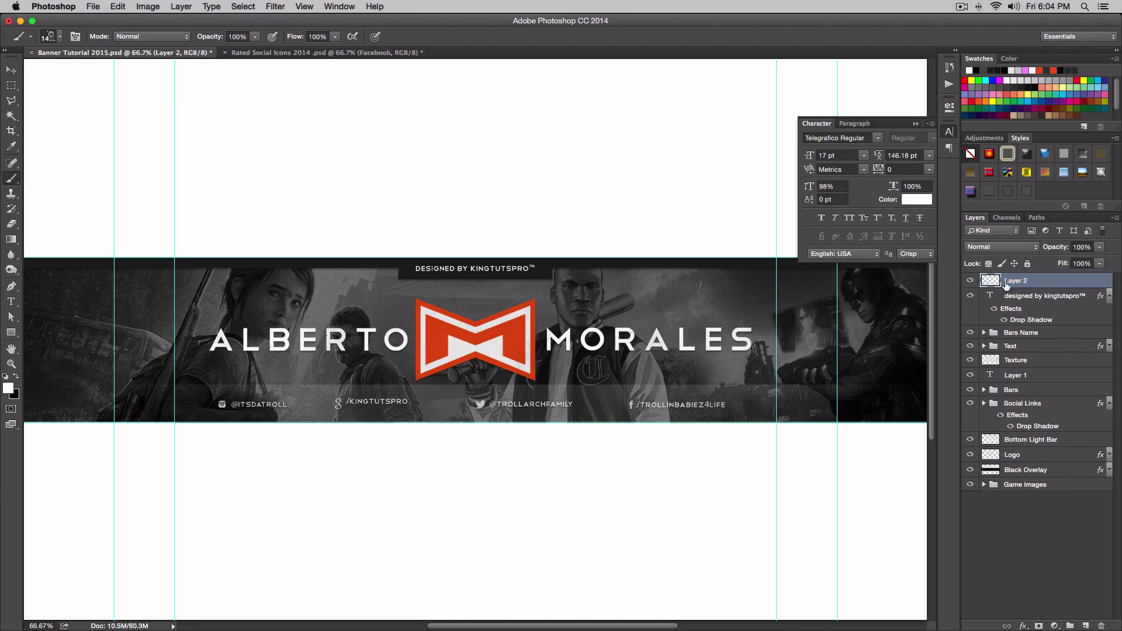
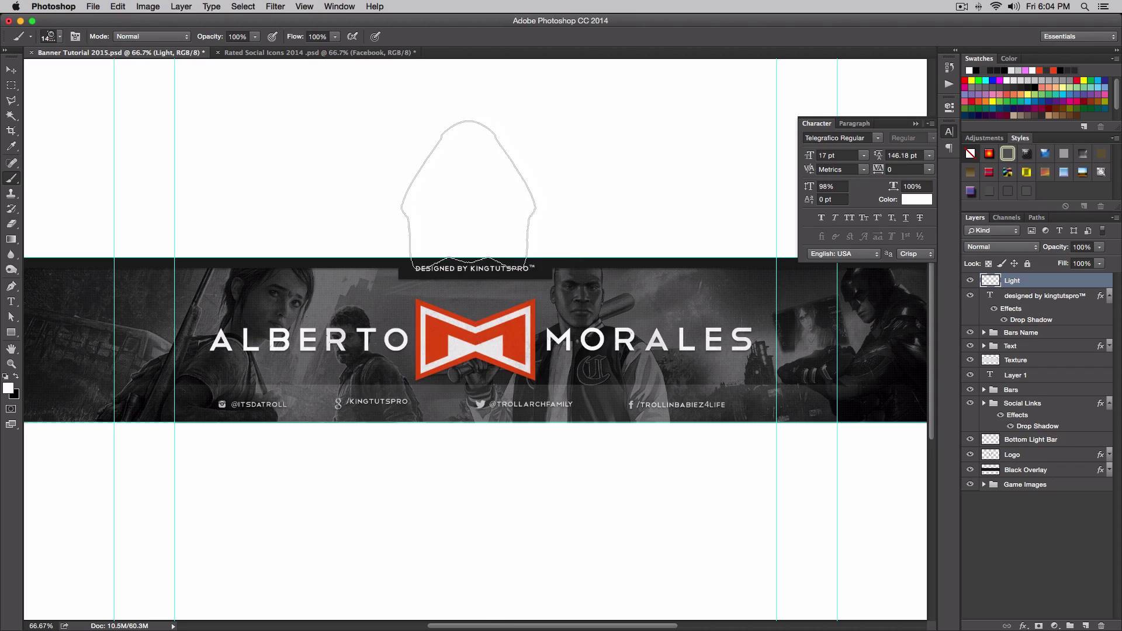
Step: Try out three other light brush presets on the Light layer by stamping them around the banner's top edge
{"action": "right_click", "coordinate": [558, 383]}
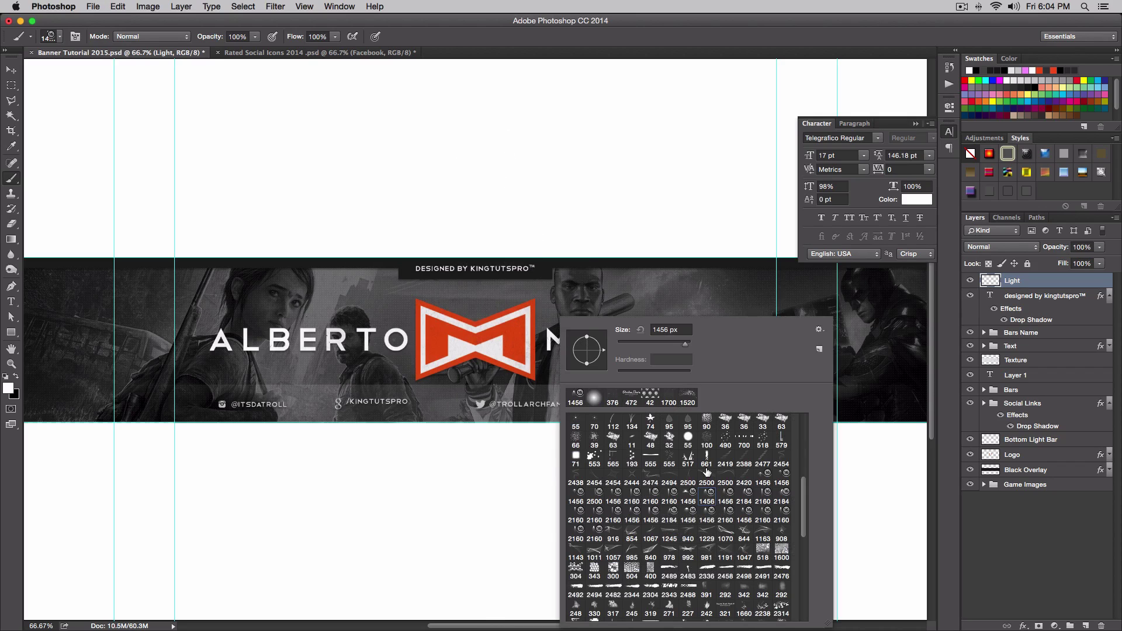
{"action": "left_click", "coordinate": [650, 512]}
{"action": "left_click", "coordinate": [433, 254]}
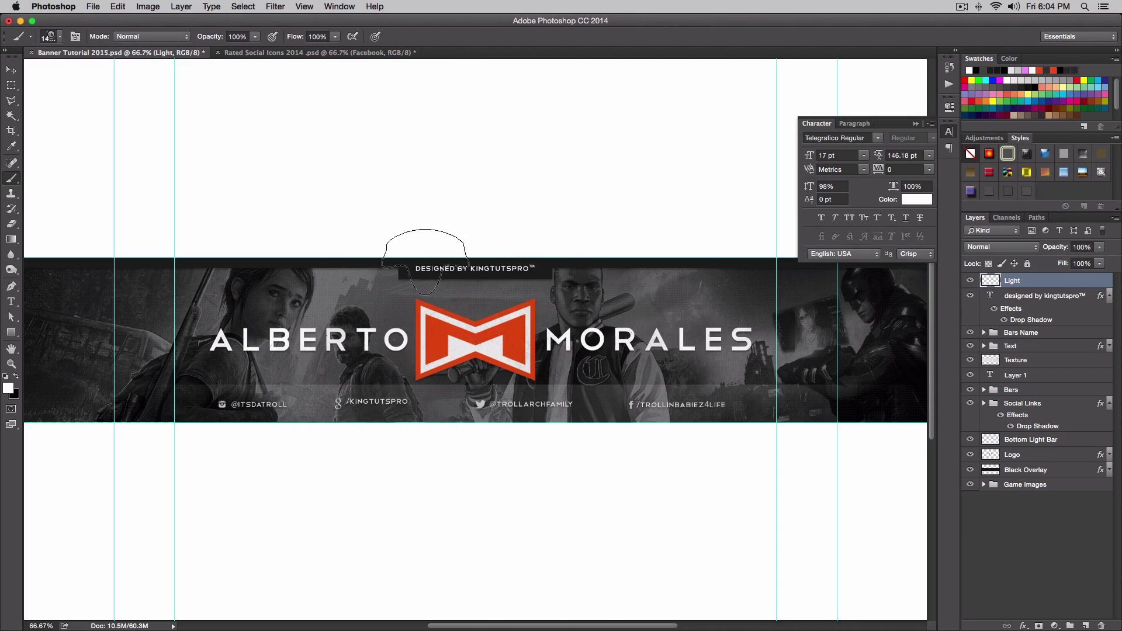
{"action": "right_click", "coordinate": [547, 268]}
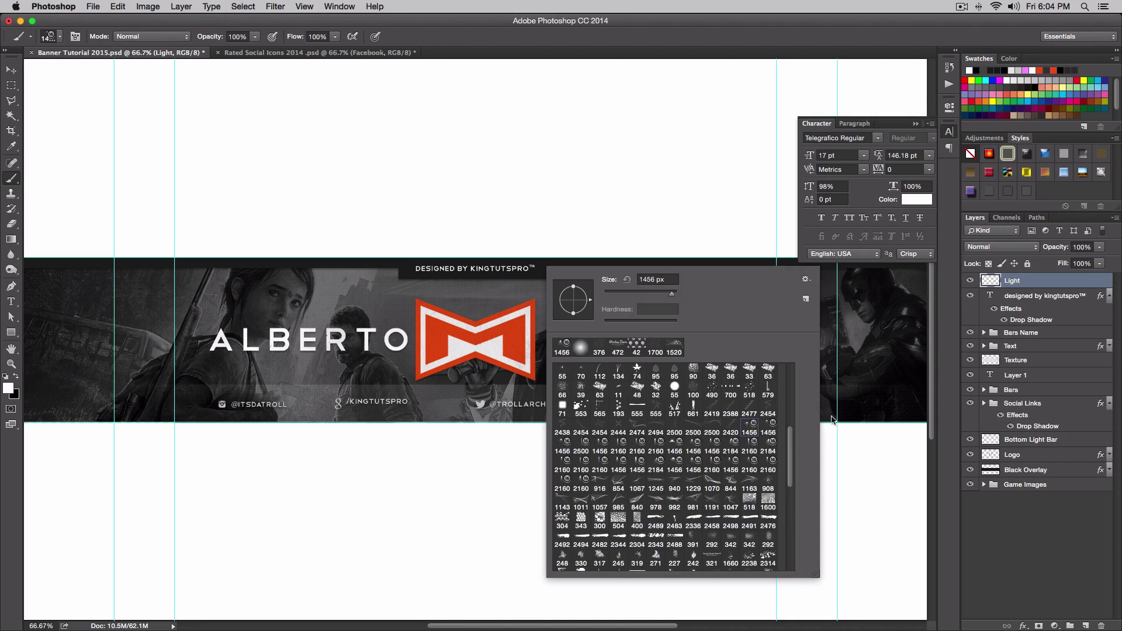
{"action": "left_click", "coordinate": [767, 445]}
{"action": "left_click", "coordinate": [479, 175]}
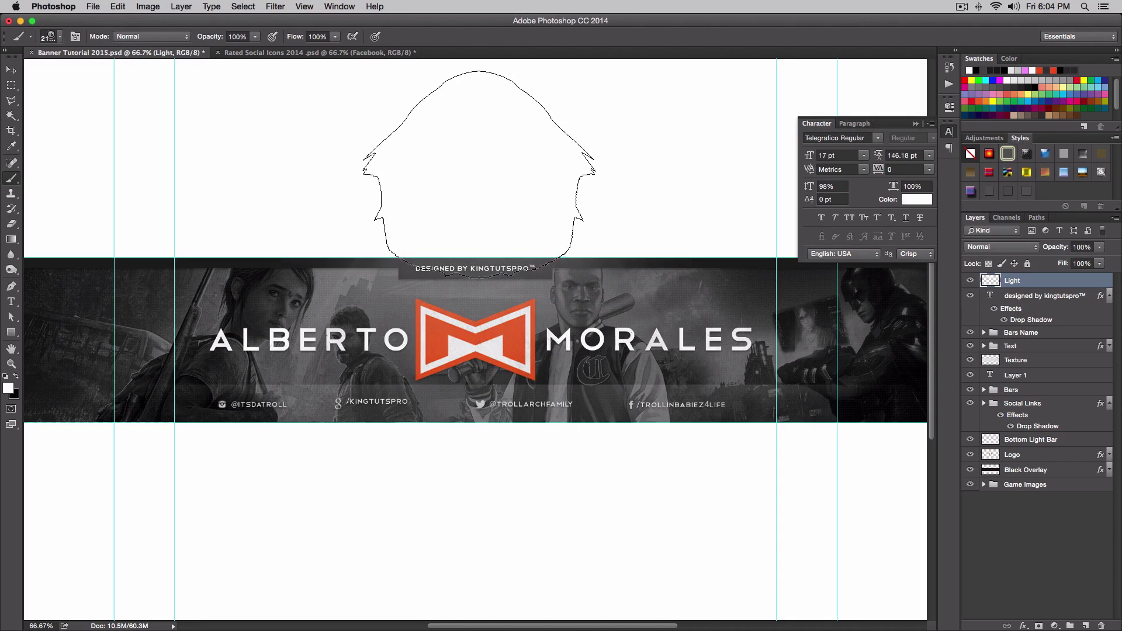
{"action": "right_click", "coordinate": [412, 246]}
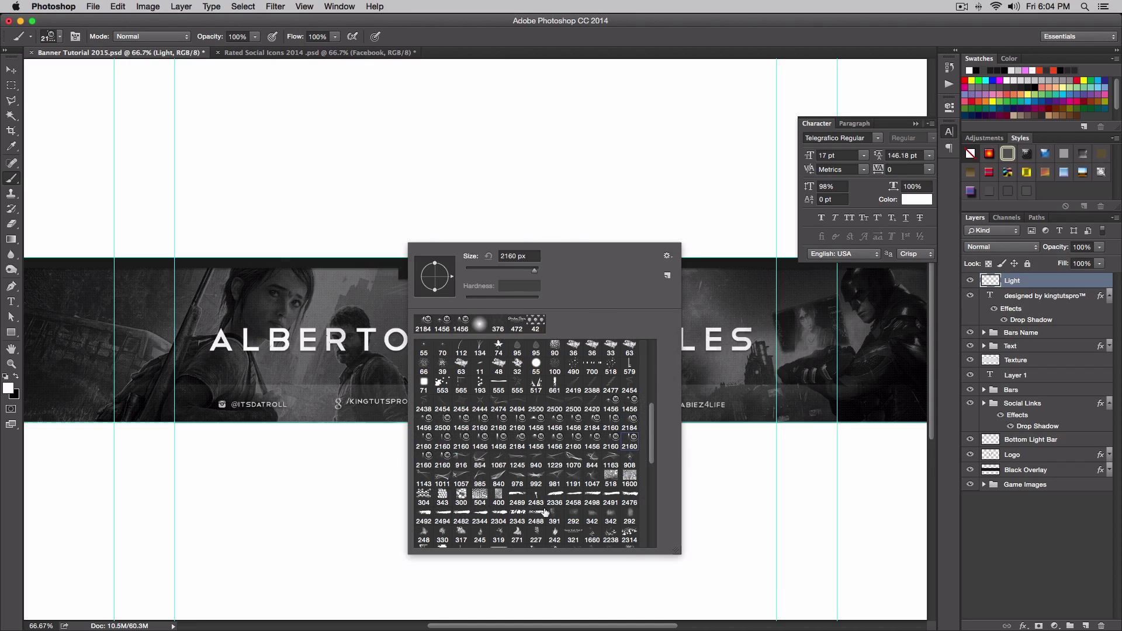
{"action": "left_click", "coordinate": [480, 442]}
{"action": "left_click", "coordinate": [240, 164]}
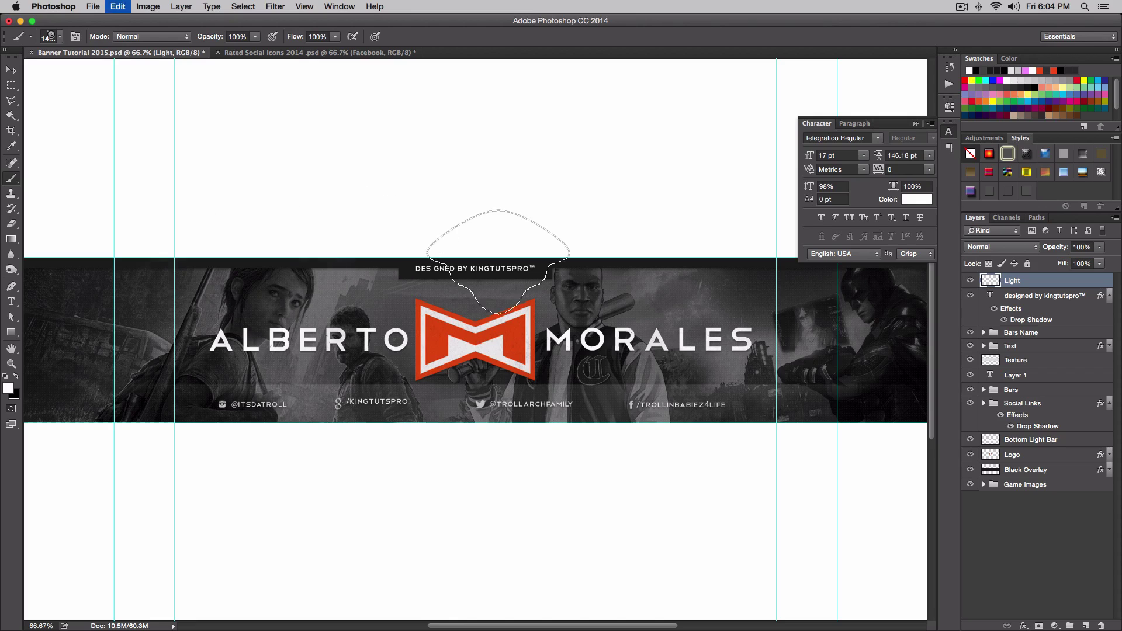
Step: Pick a 1456 px light brush preset and stamp a white glow centred just above the banner's top tab on the Light layer
{"action": "right_click", "coordinate": [562, 318]}
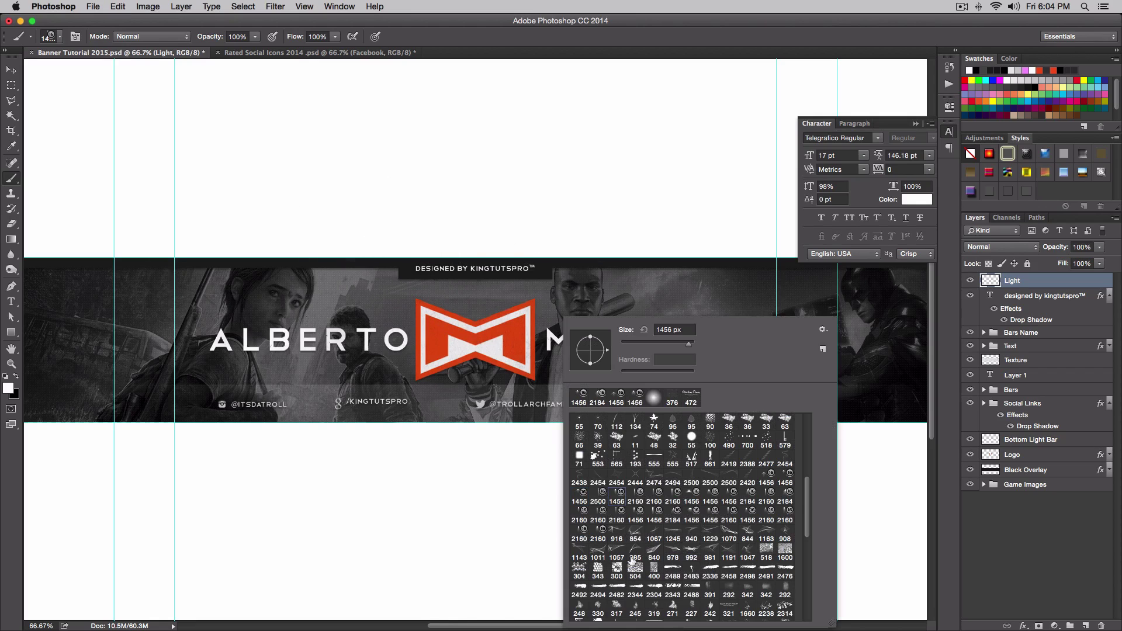
{"action": "left_click", "coordinate": [598, 533]}
{"action": "left_click", "coordinate": [580, 533]}
{"action": "left_click", "coordinate": [691, 507]}
{"action": "key", "text": "Return"}
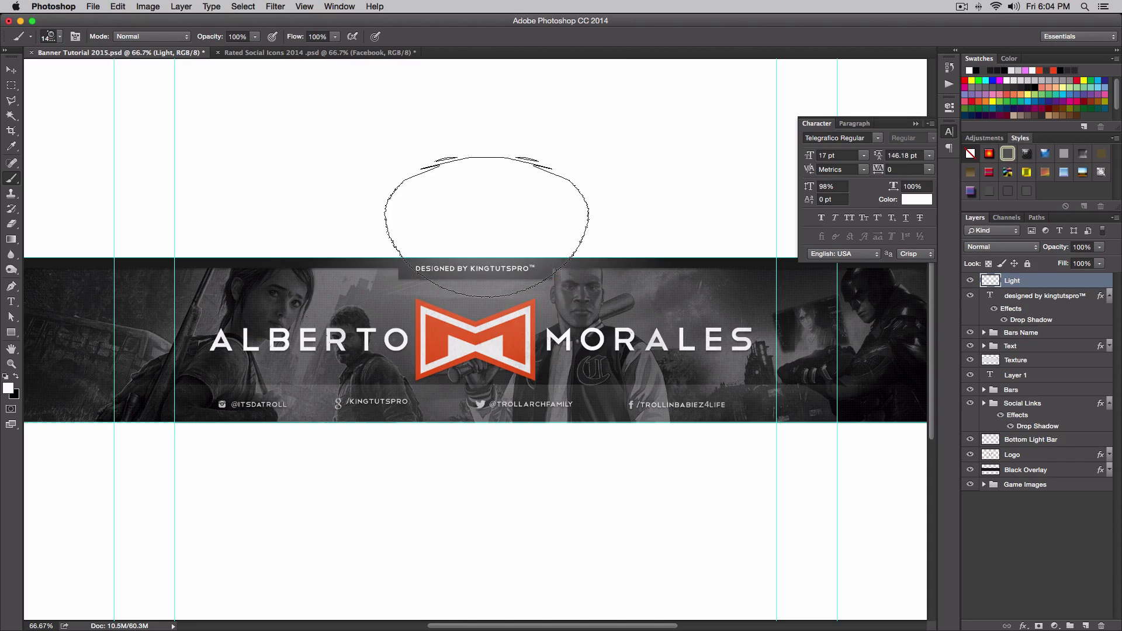
{"action": "left_click", "coordinate": [477, 228]}
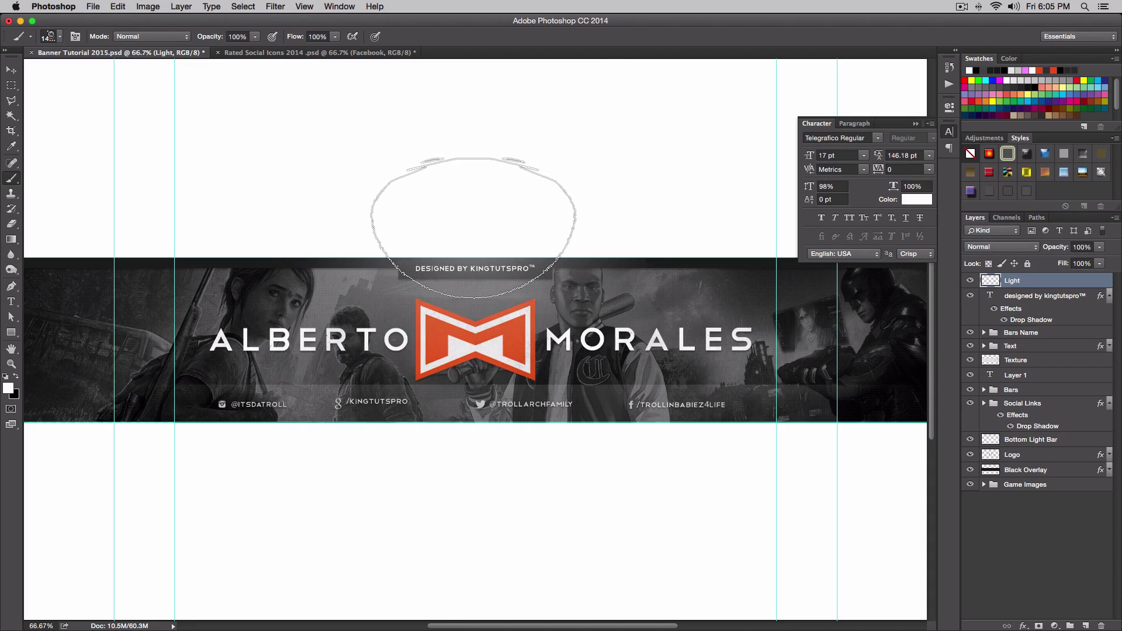
Step: Move the Light layer directly below the Bars Name group and nudge the glow slightly upward
{"action": "key", "text": "v"}
{"action": "left_click_drag", "start_coordinate": [1035, 279], "coordinate": [1037, 340]}
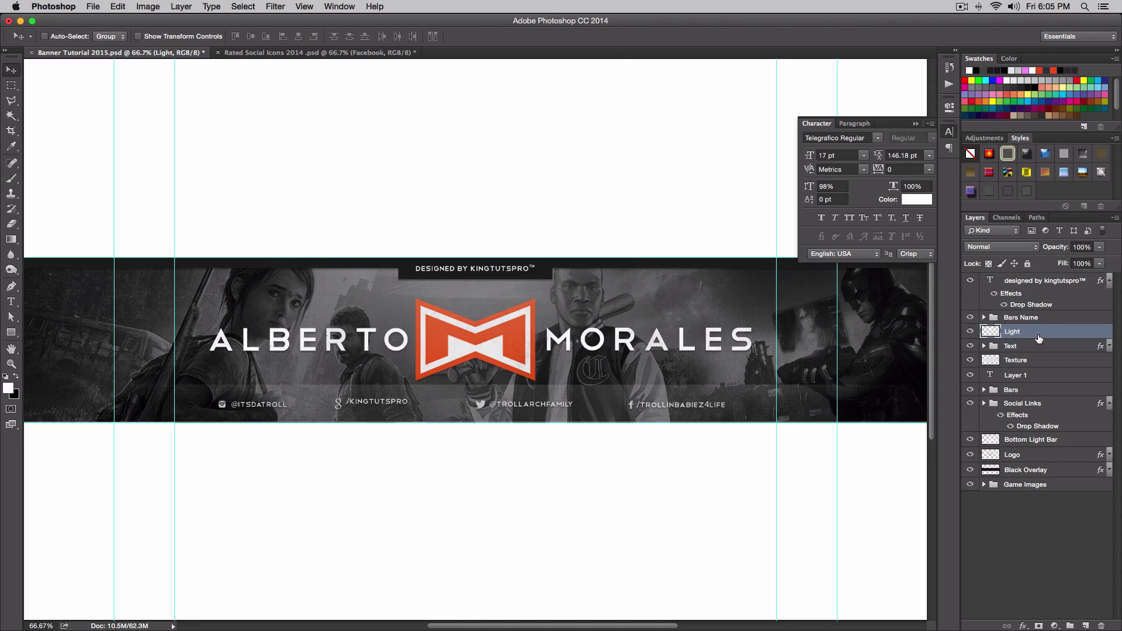
{"action": "left_click_drag", "start_coordinate": [578, 325], "coordinate": [578, 318]}
{"action": "key", "text": "super+minus"}
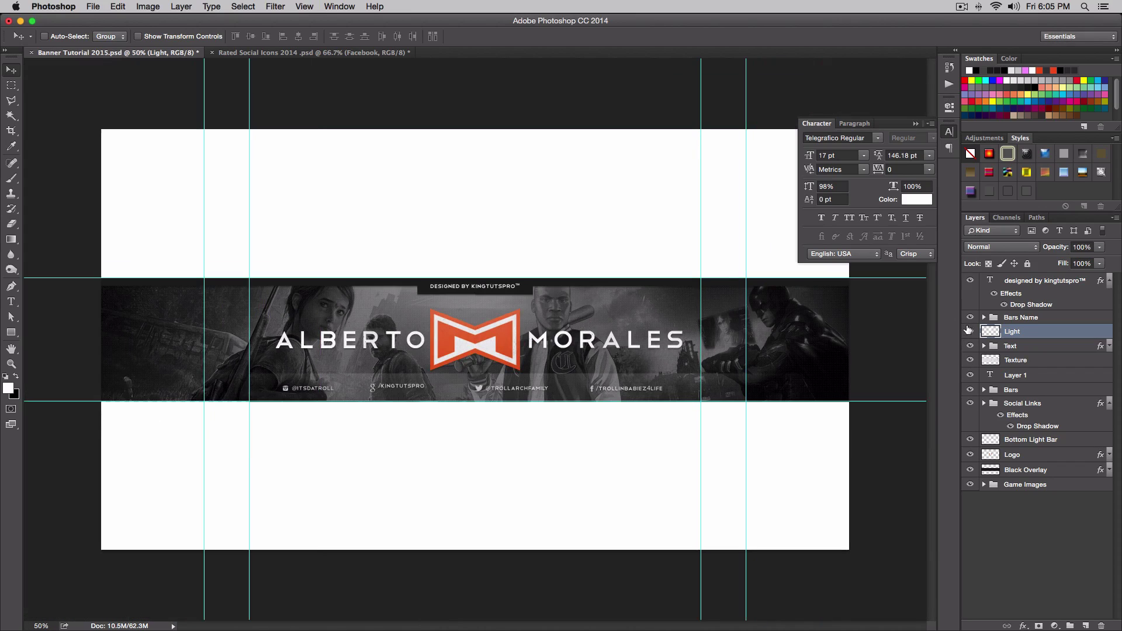
{"action": "left_click", "coordinate": [970, 317]}
{"action": "left_click", "coordinate": [970, 316]}
{"action": "left_click", "coordinate": [970, 330]}
{"action": "left_click", "coordinate": [970, 330]}
{"action": "double_click", "coordinate": [1045, 331]}
{"action": "left_click", "coordinate": [724, 229]}
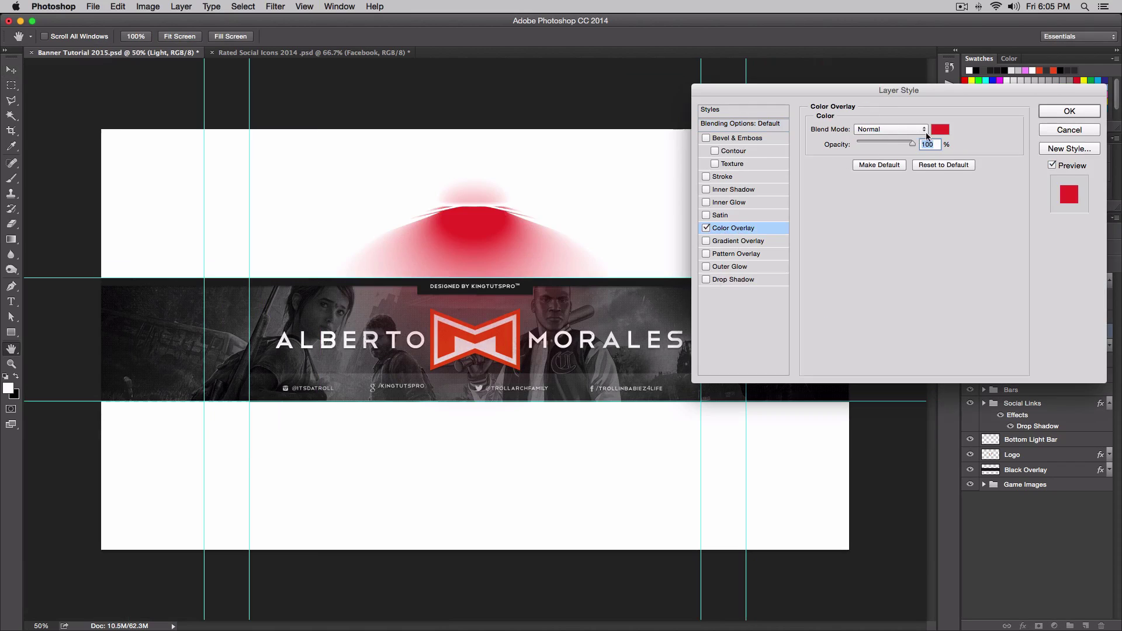
{"action": "left_click", "coordinate": [1063, 130]}
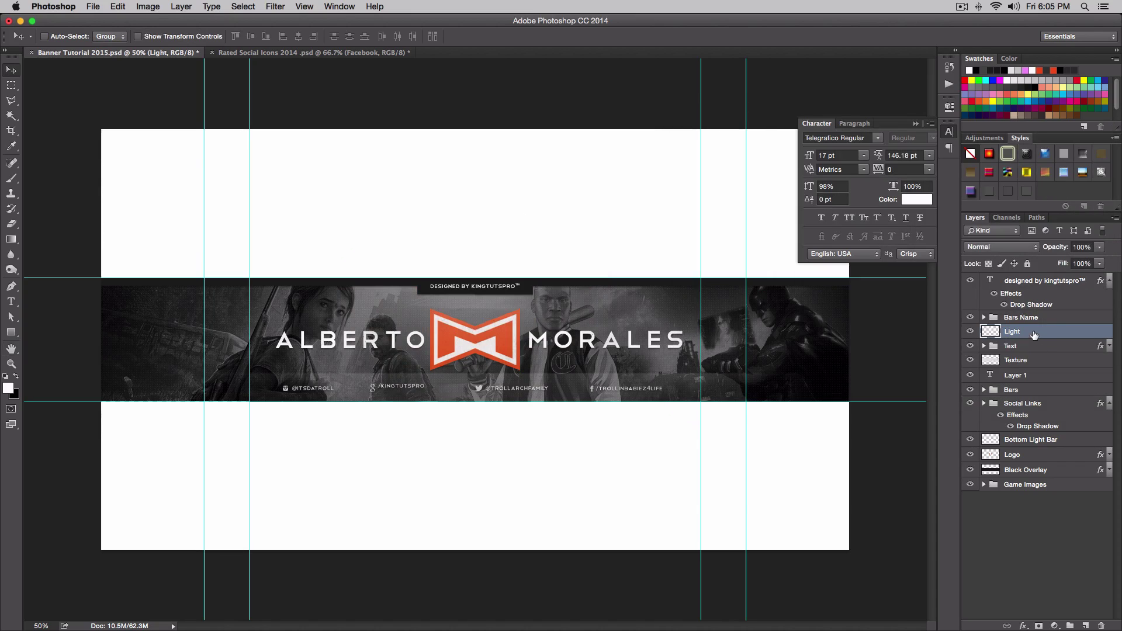
Step: Move the Light layer between the Bars group and the Social Links group
{"action": "left_click_drag", "start_coordinate": [1033, 334], "coordinate": [1034, 394]}
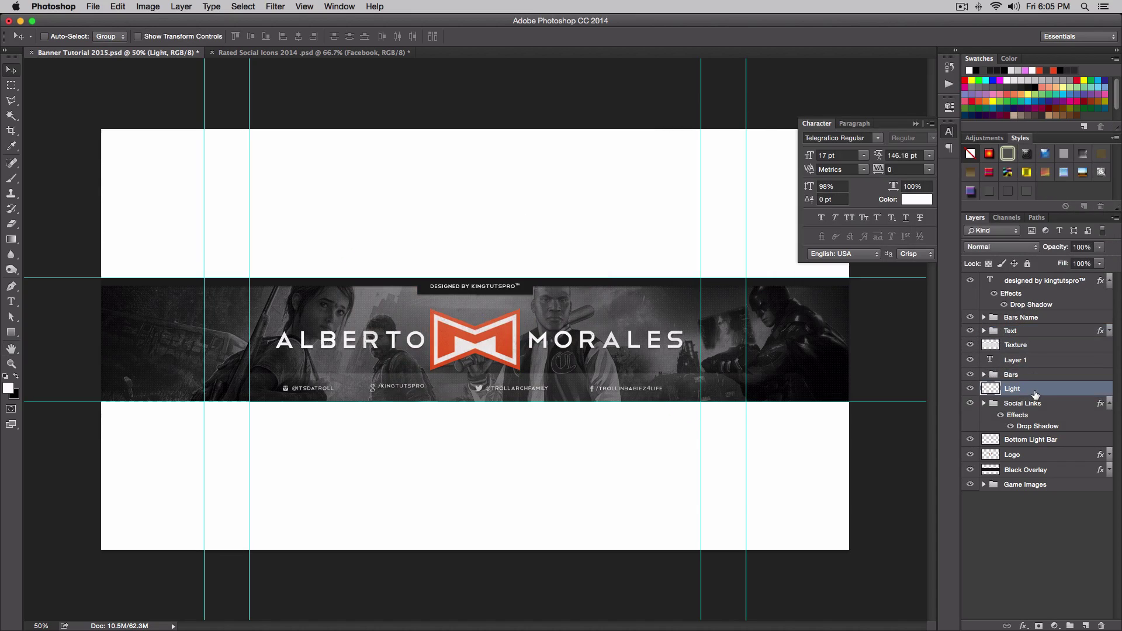
Step: Try a Color Overlay on the Light layer, sampling the logo's orange and the large name text's white
{"action": "double_click", "coordinate": [1040, 393]}
{"action": "left_click", "coordinate": [732, 229]}
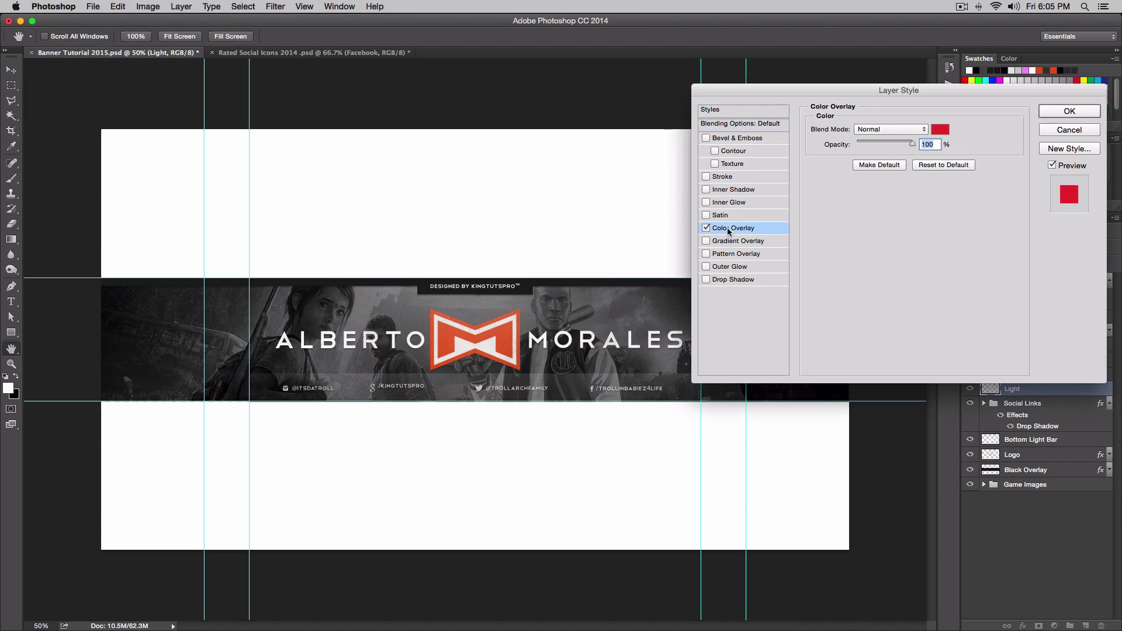
{"action": "left_click", "coordinate": [939, 130]}
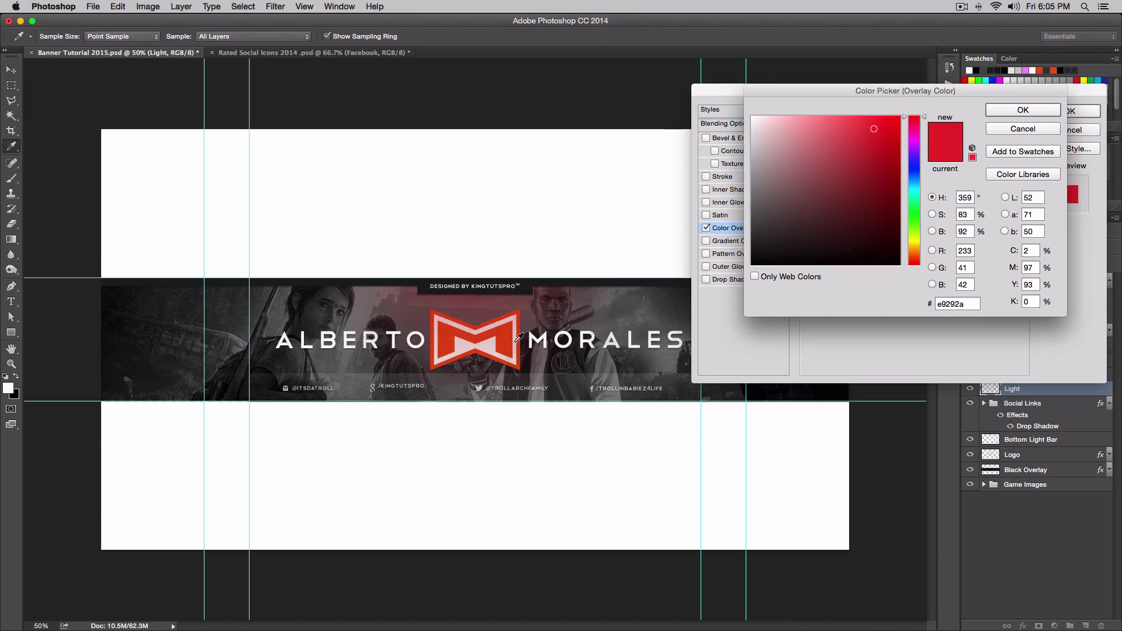
{"action": "left_click_drag", "start_coordinate": [517, 336], "coordinate": [508, 360]}
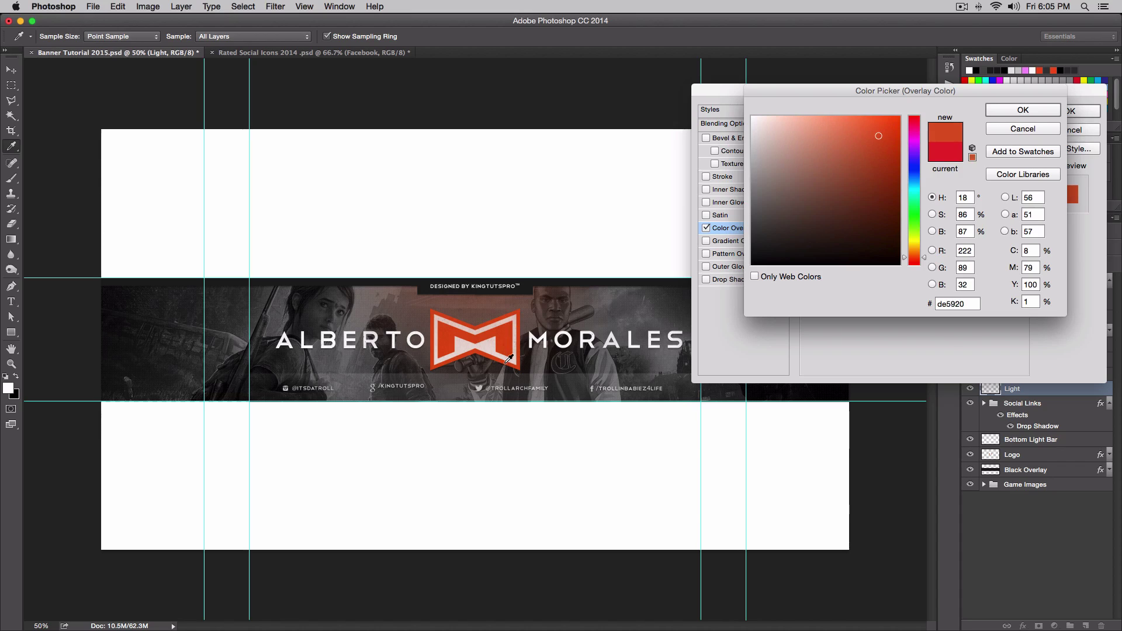
{"action": "left_click", "coordinate": [858, 116]}
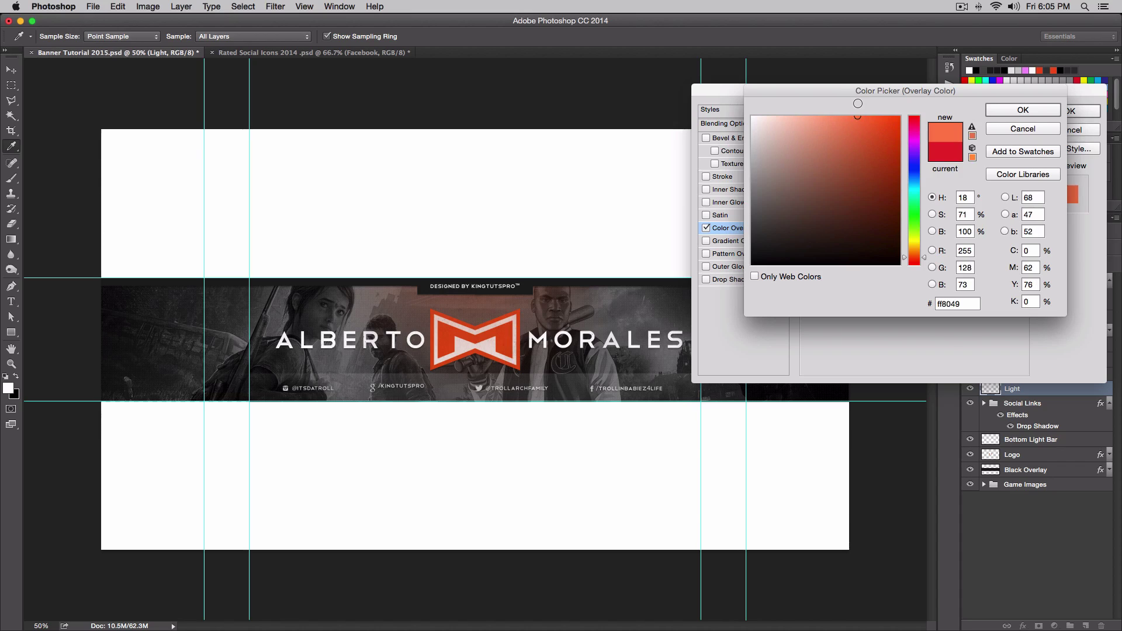
{"action": "left_click", "coordinate": [335, 339]}
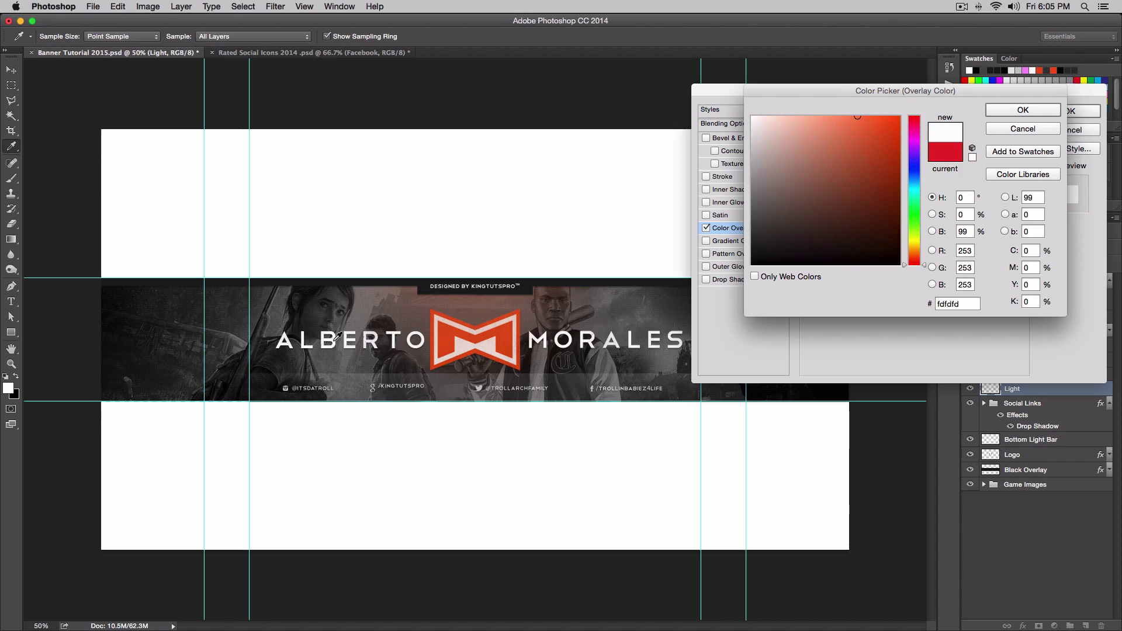
{"action": "left_click", "coordinate": [1015, 109]}
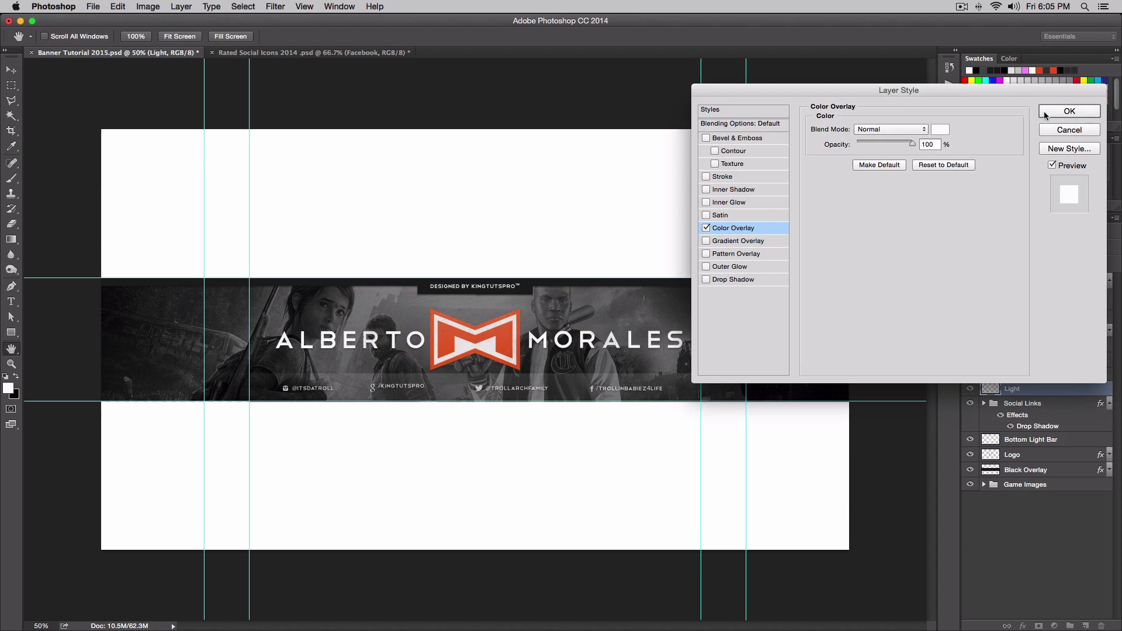
{"action": "left_click", "coordinate": [1052, 130]}
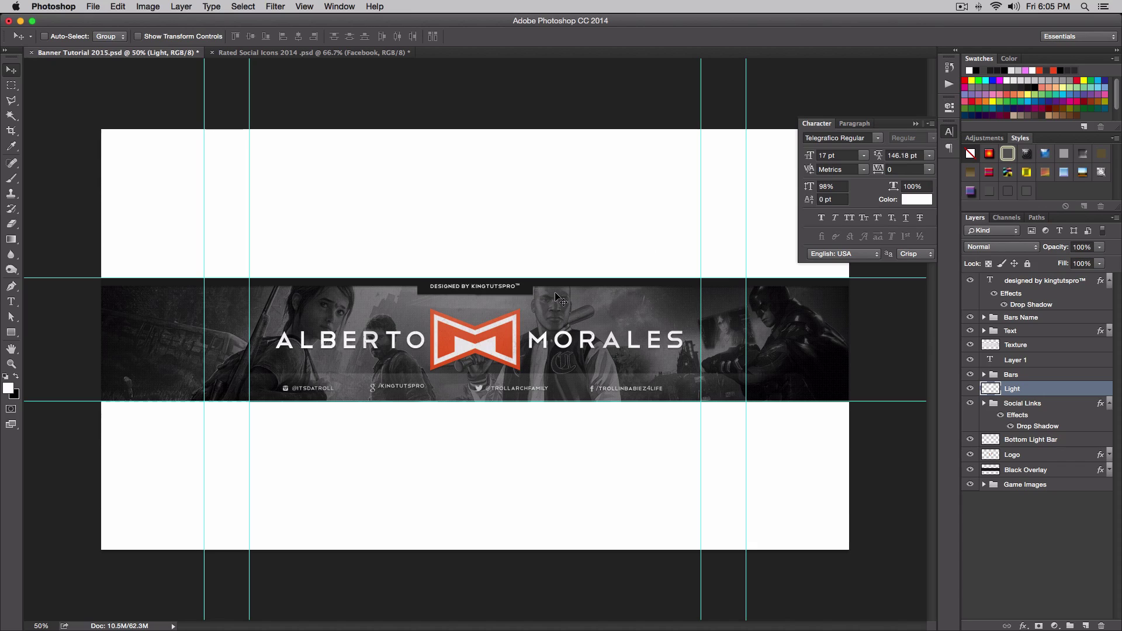